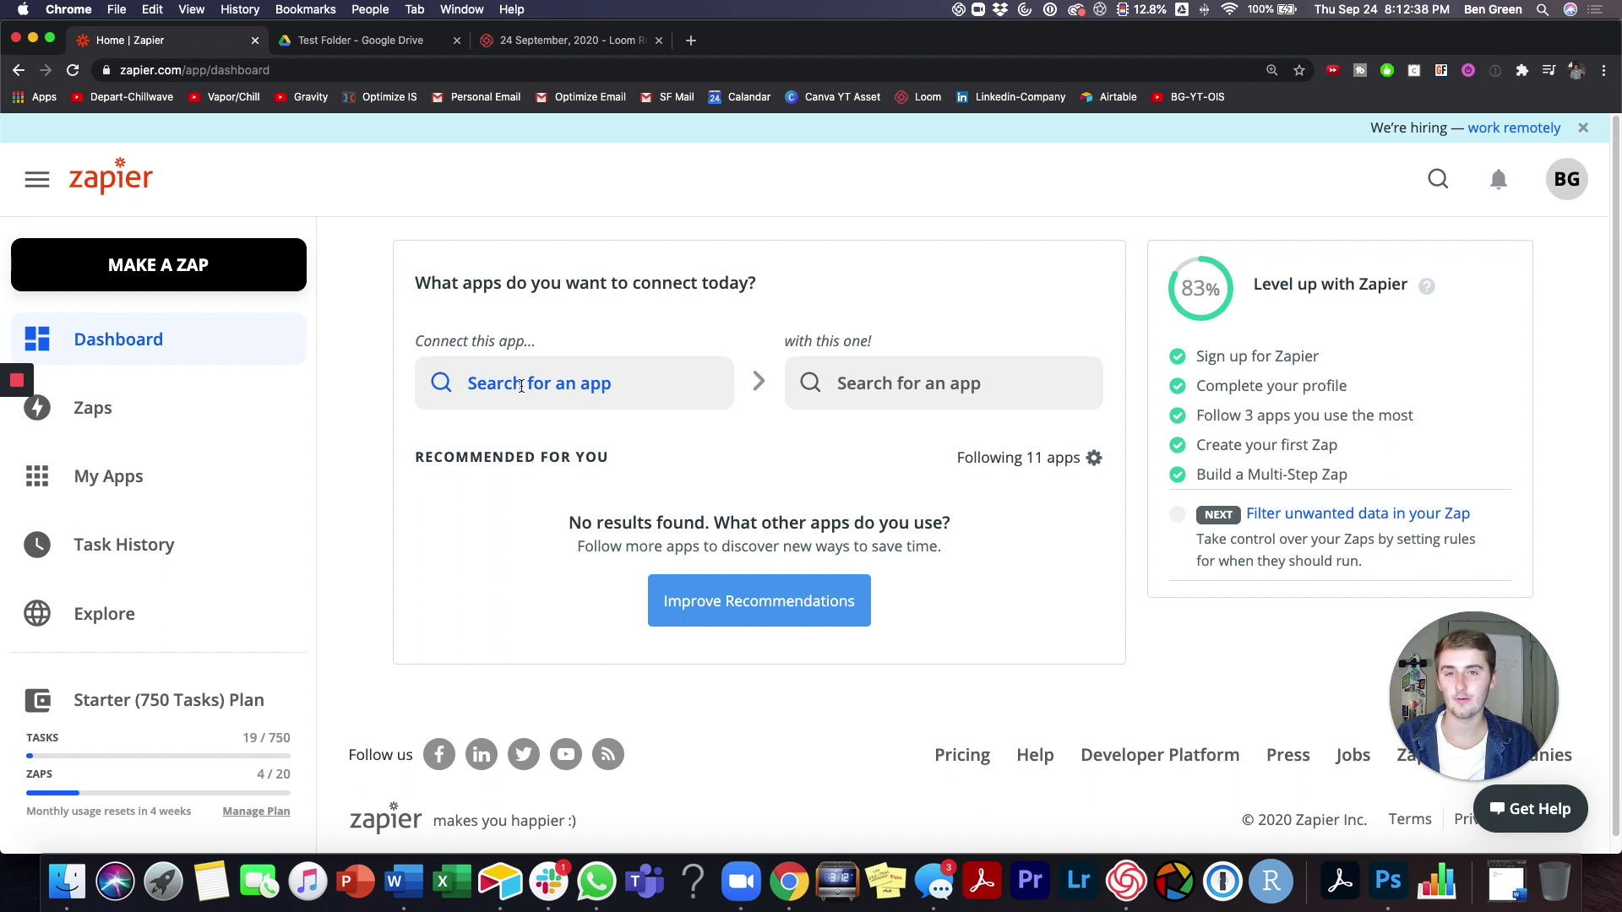
Step: Pair Google Drive as the first app with YouTube as the second app
left_click(521, 386)
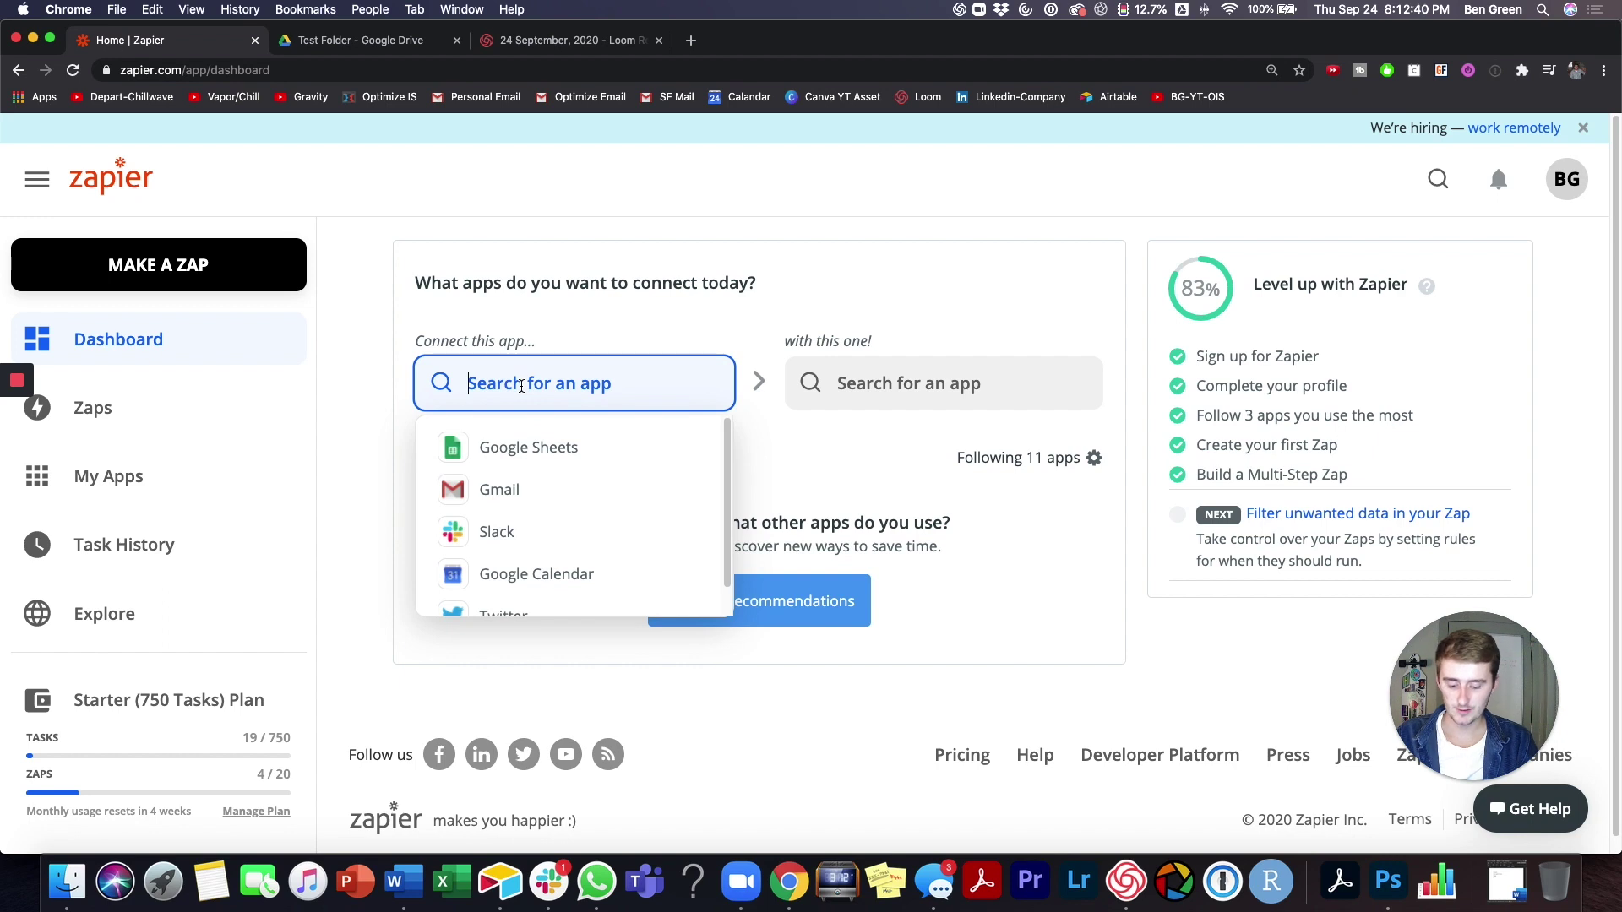
type("g")
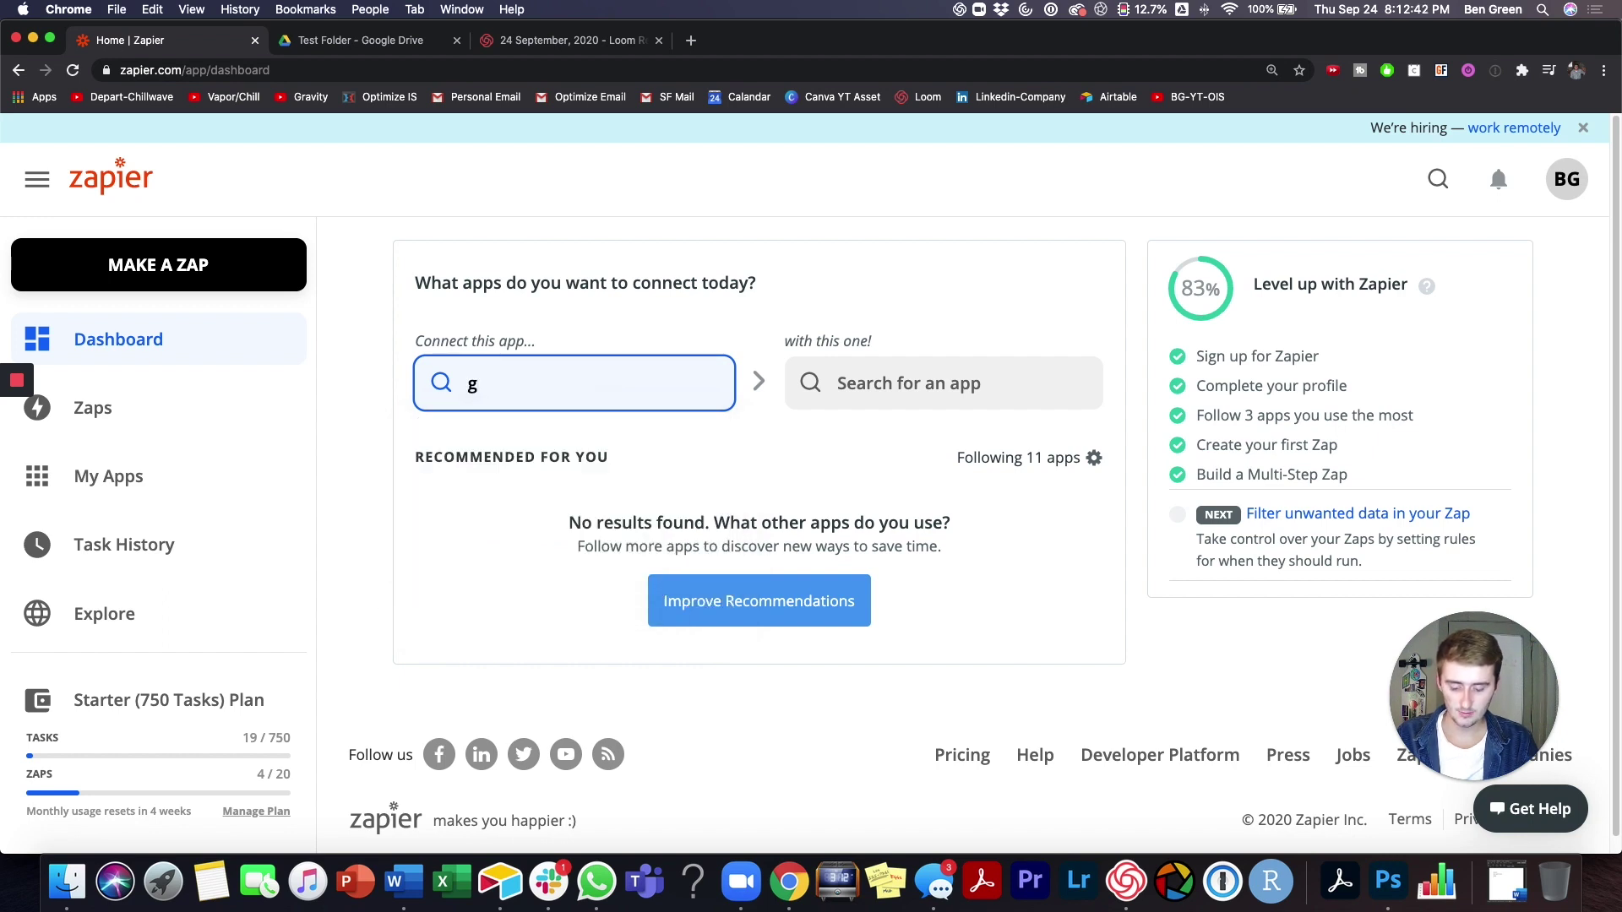
type("oodle drive")
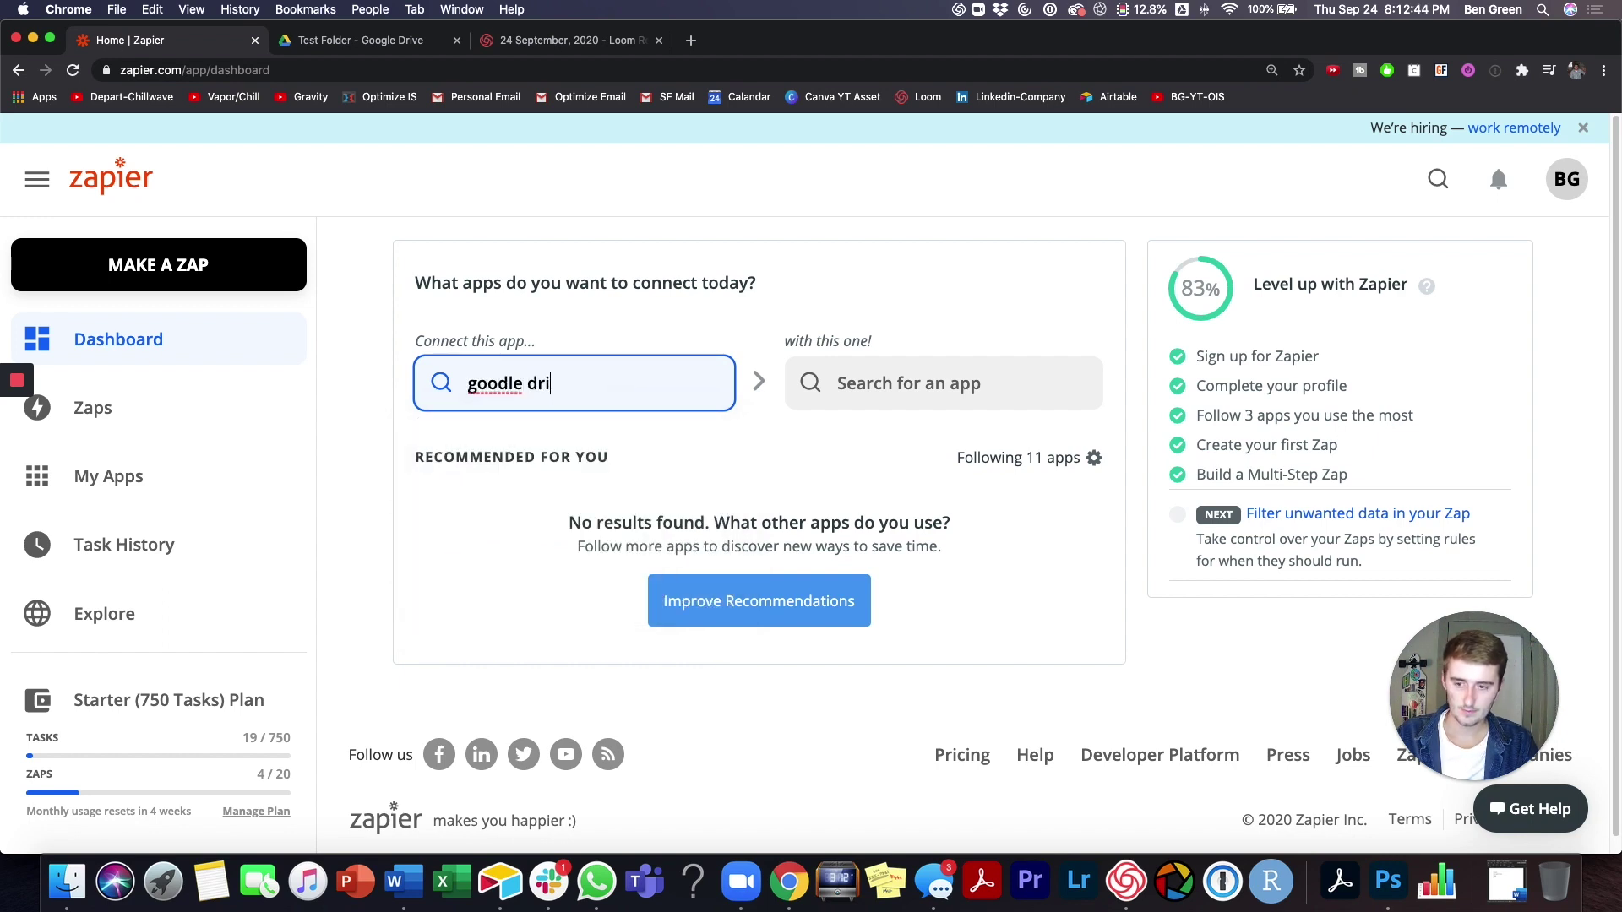
left_click(576, 456)
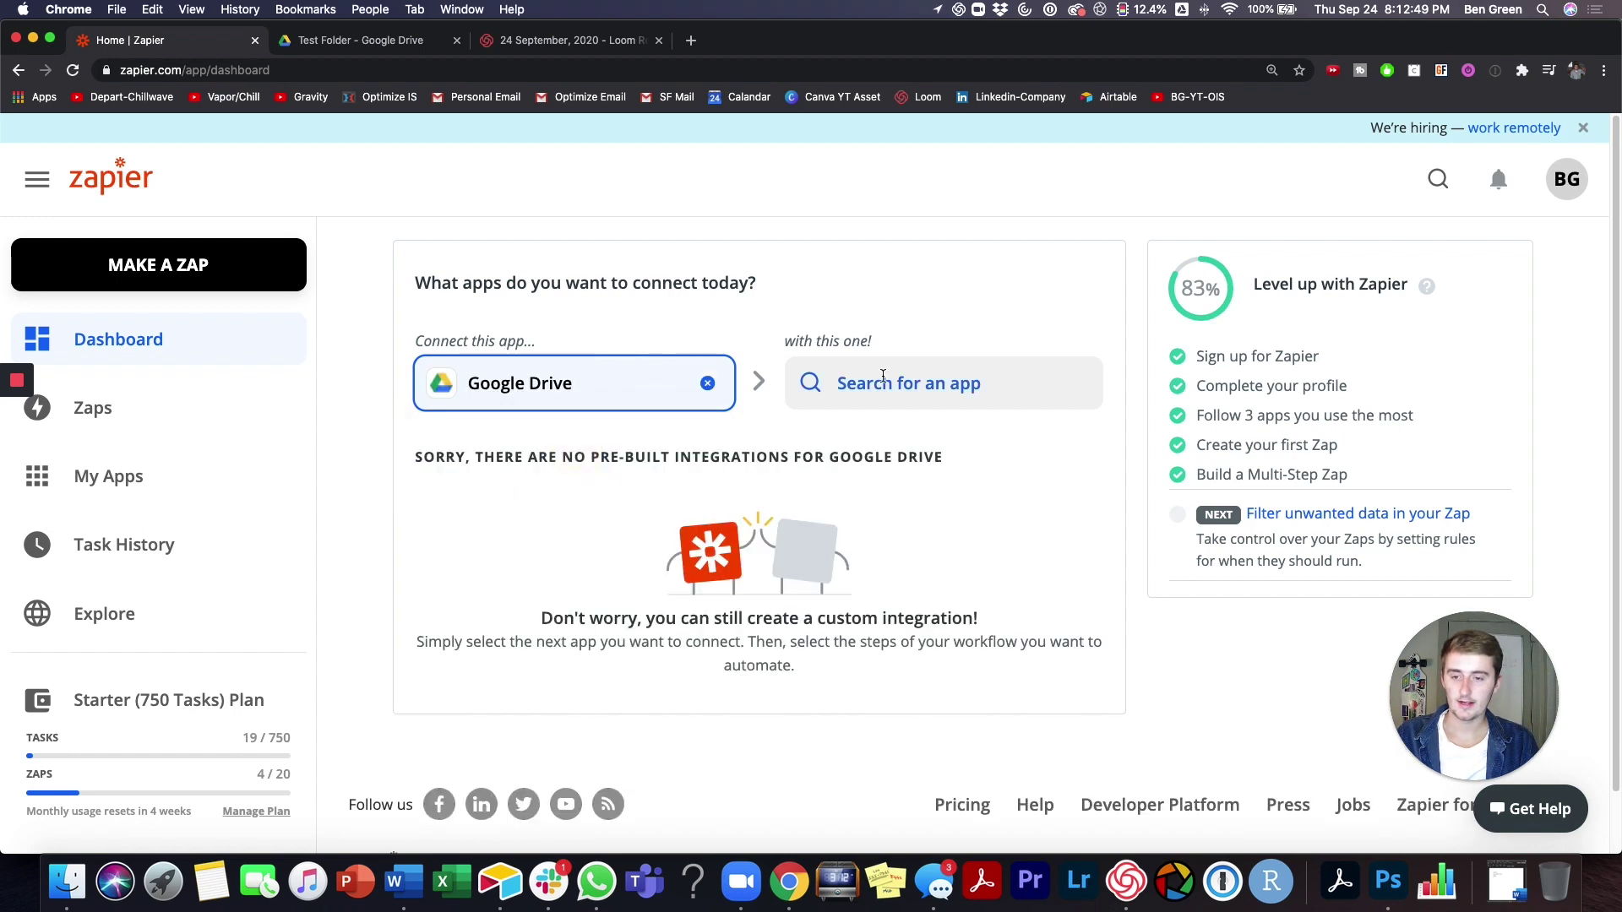
left_click(875, 380)
type("youtu")
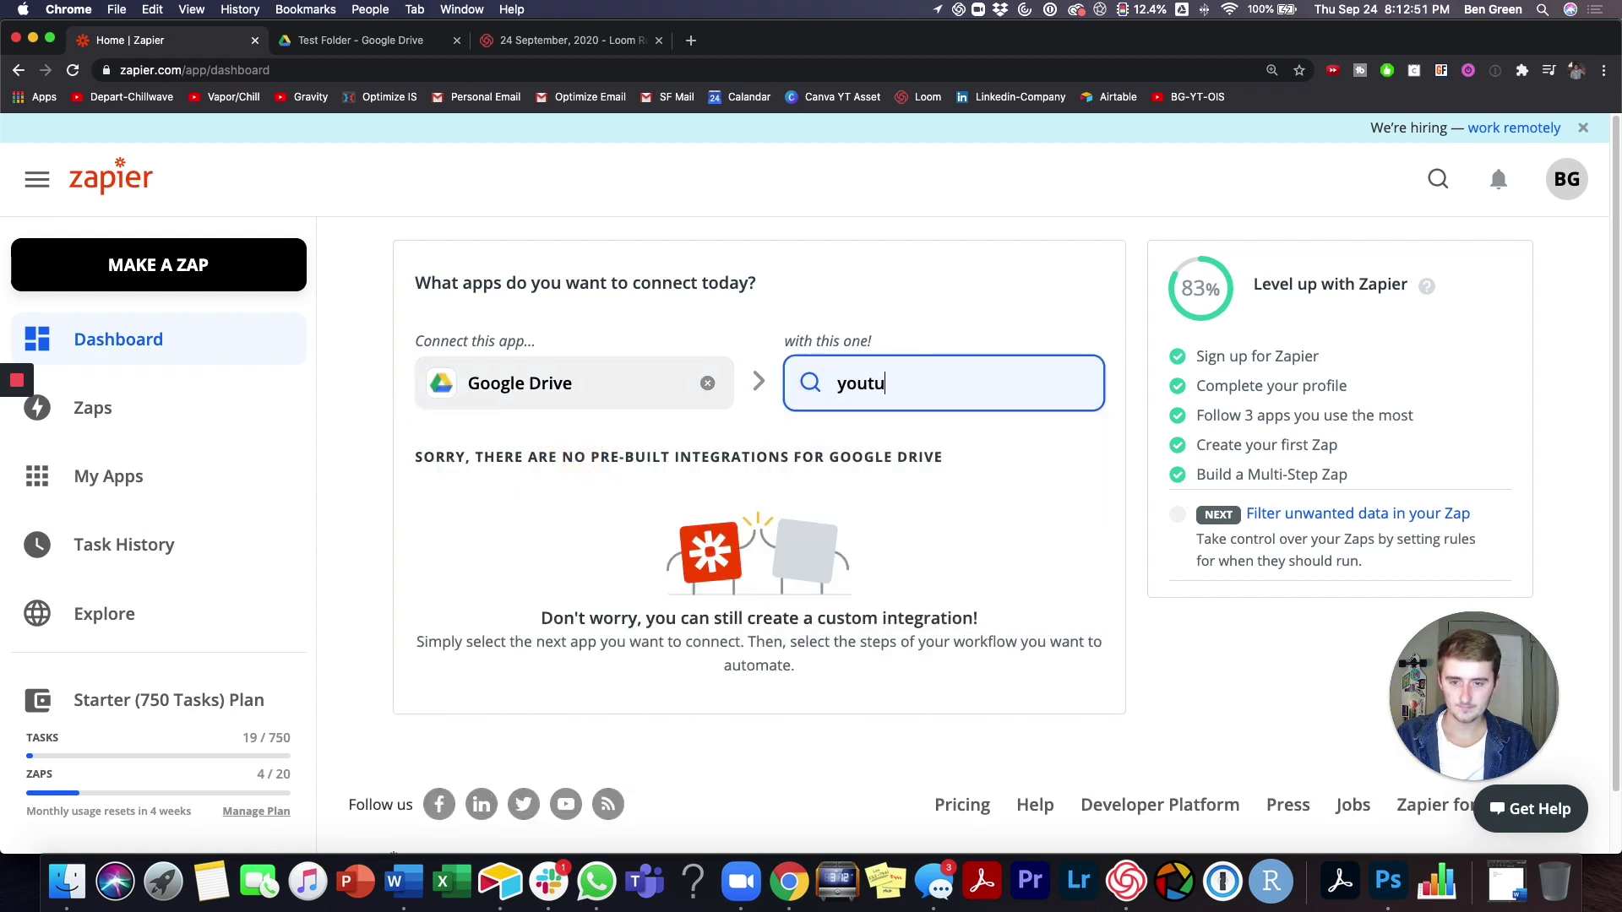
left_click(882, 437)
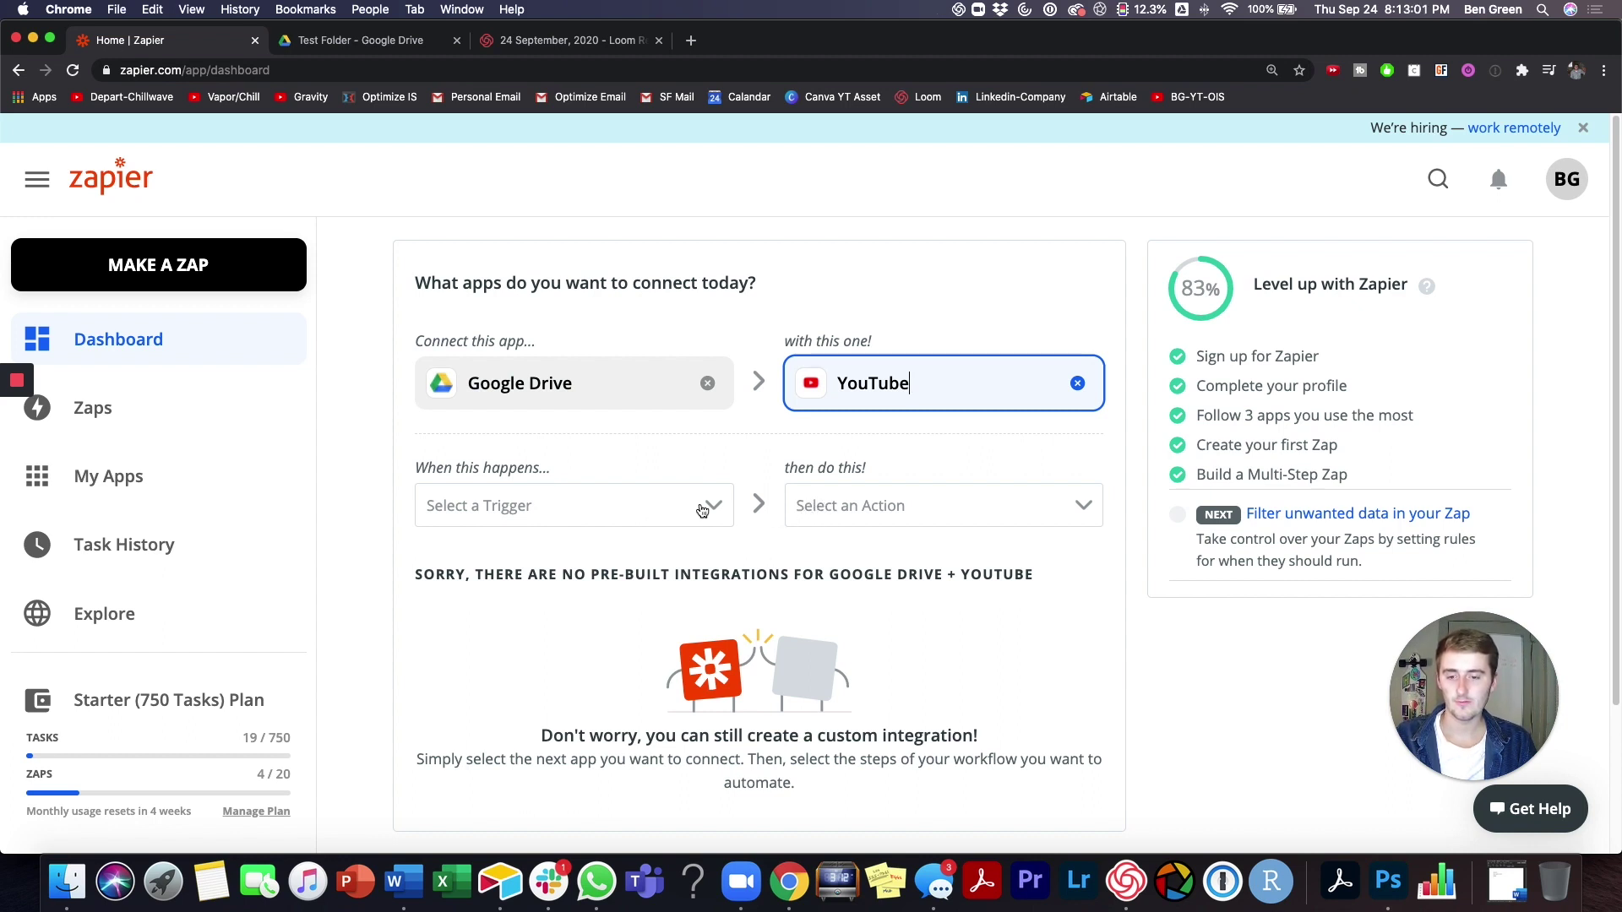
Step: Browse the trigger list down to YouTube video triggers like New Video In Channel
left_click(691, 507)
scroll(583, 617, "down", 2)
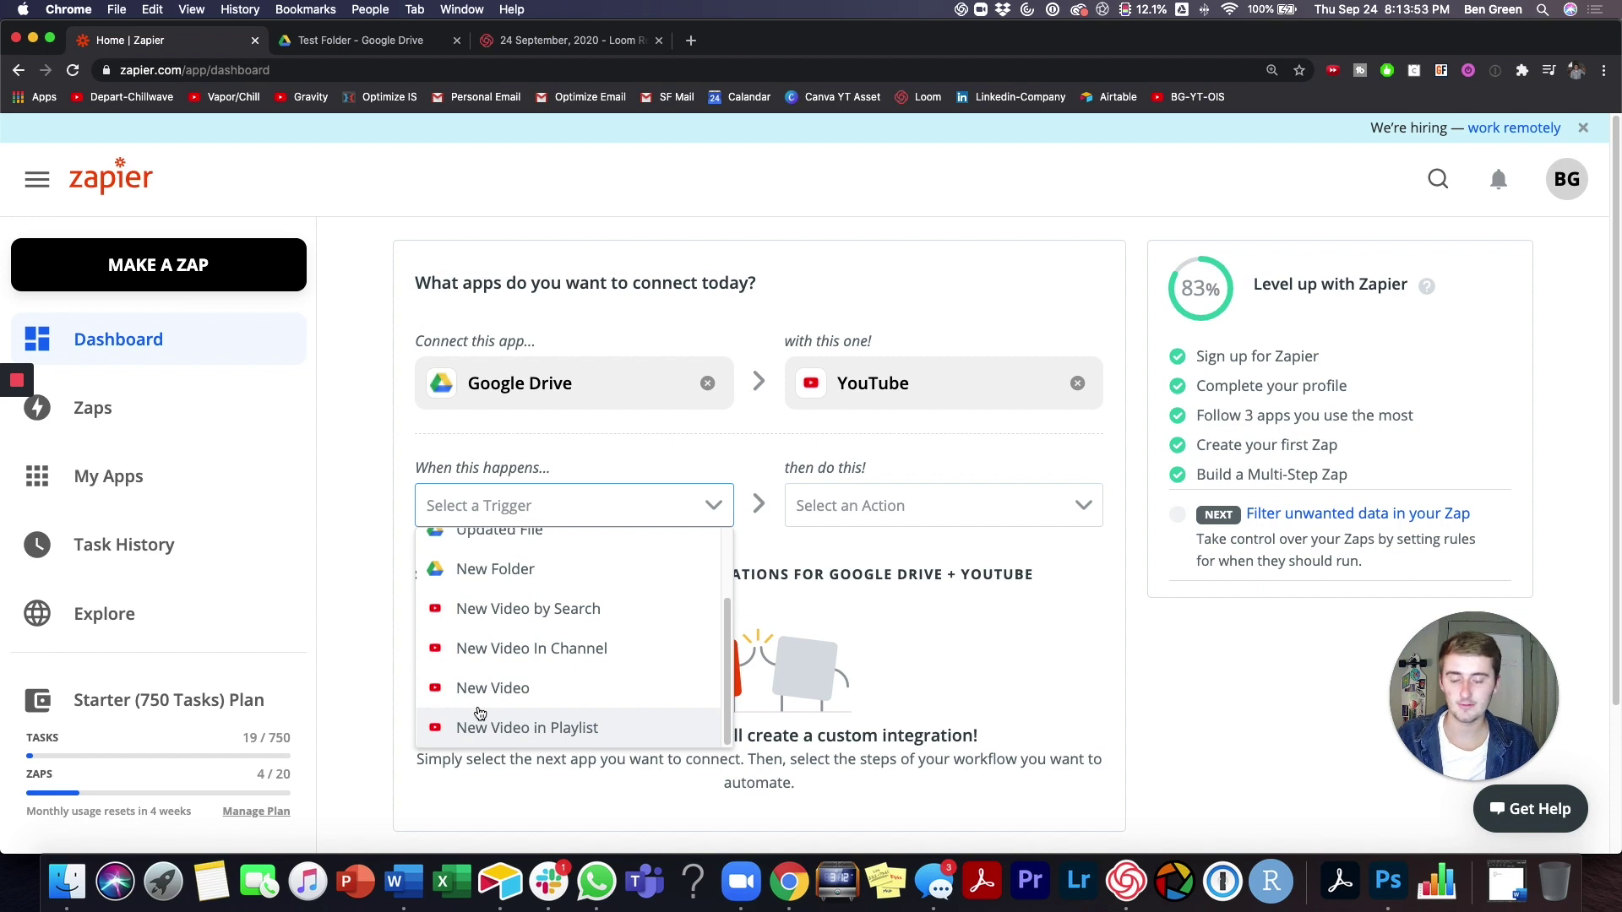
left_click(802, 519)
left_click(855, 509)
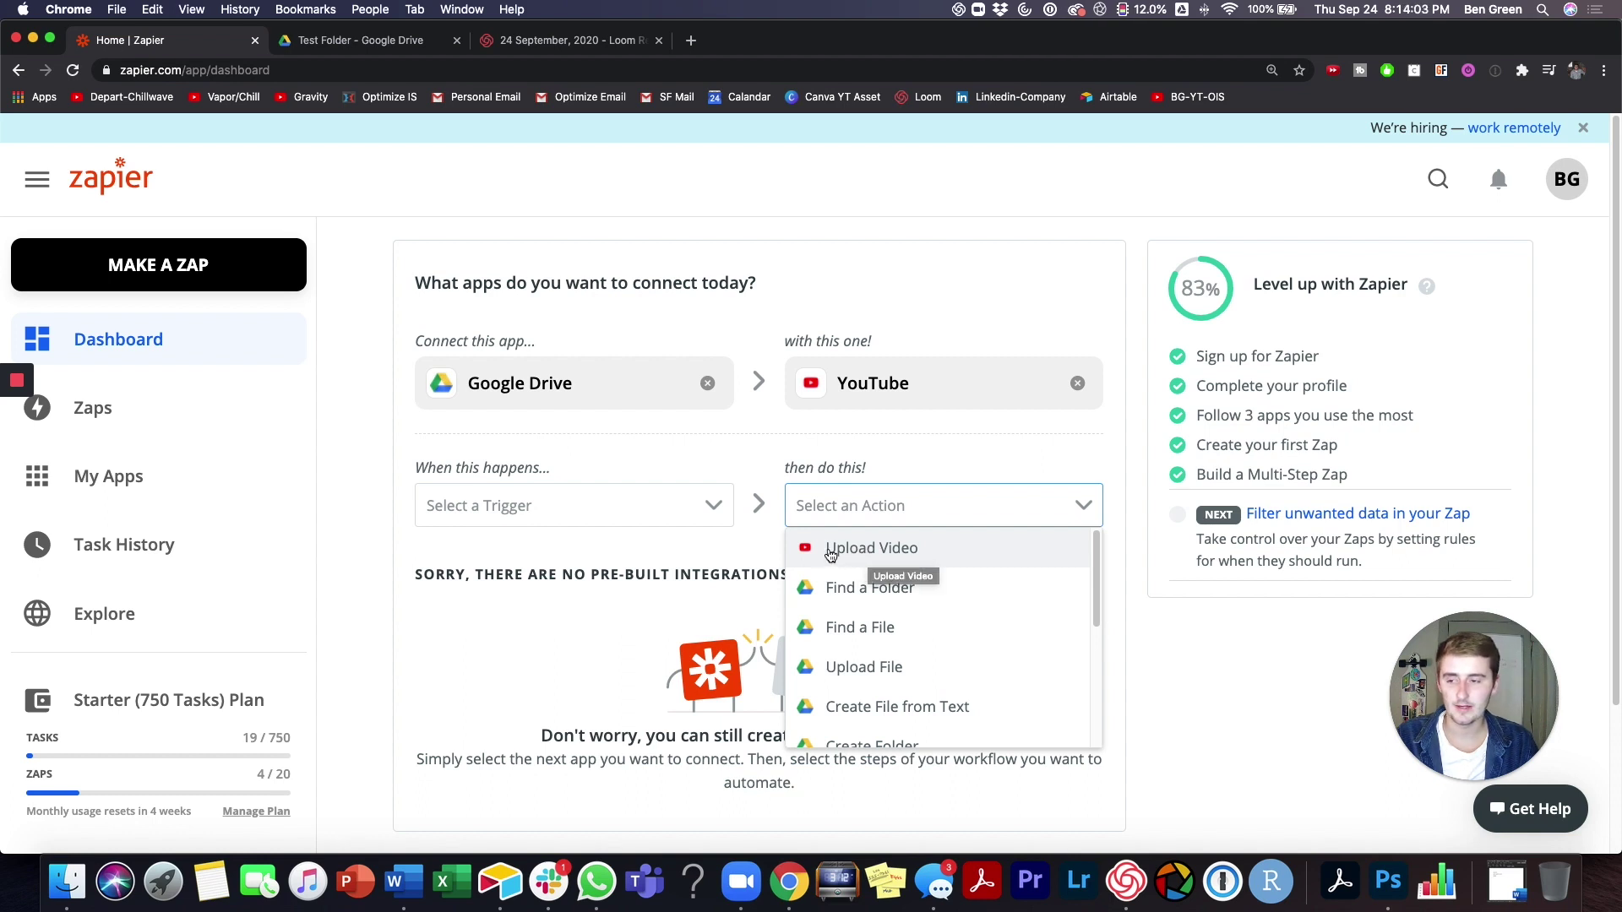
left_click(814, 448)
left_click(712, 504)
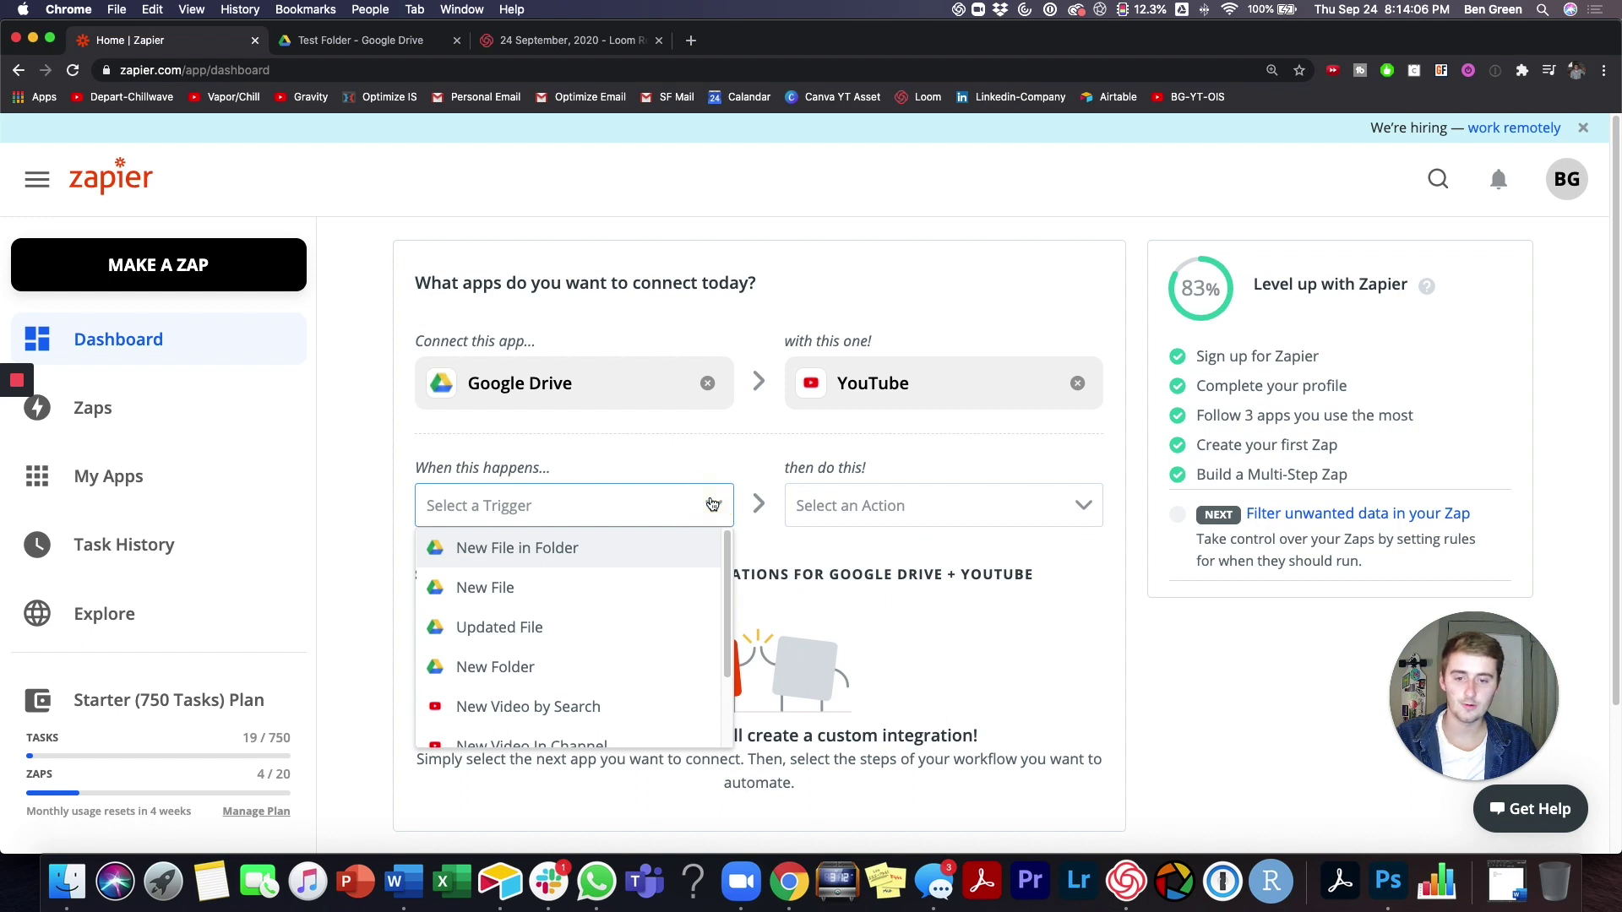
left_click(698, 438)
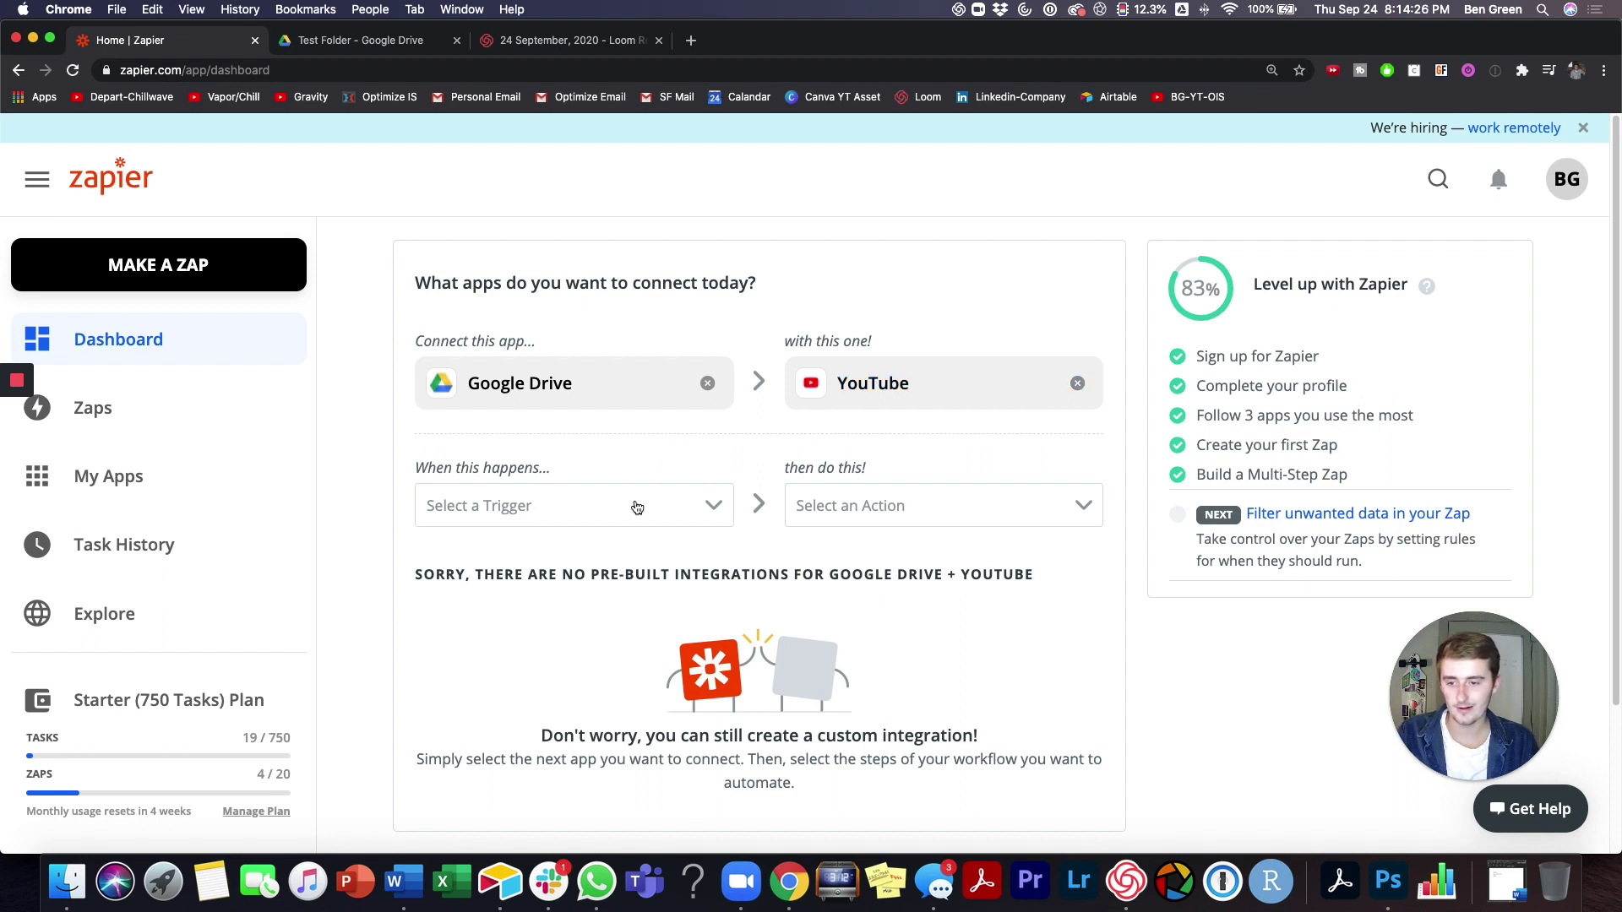
Step: Set the Google Drive trigger to New File in Folder
left_click(637, 506)
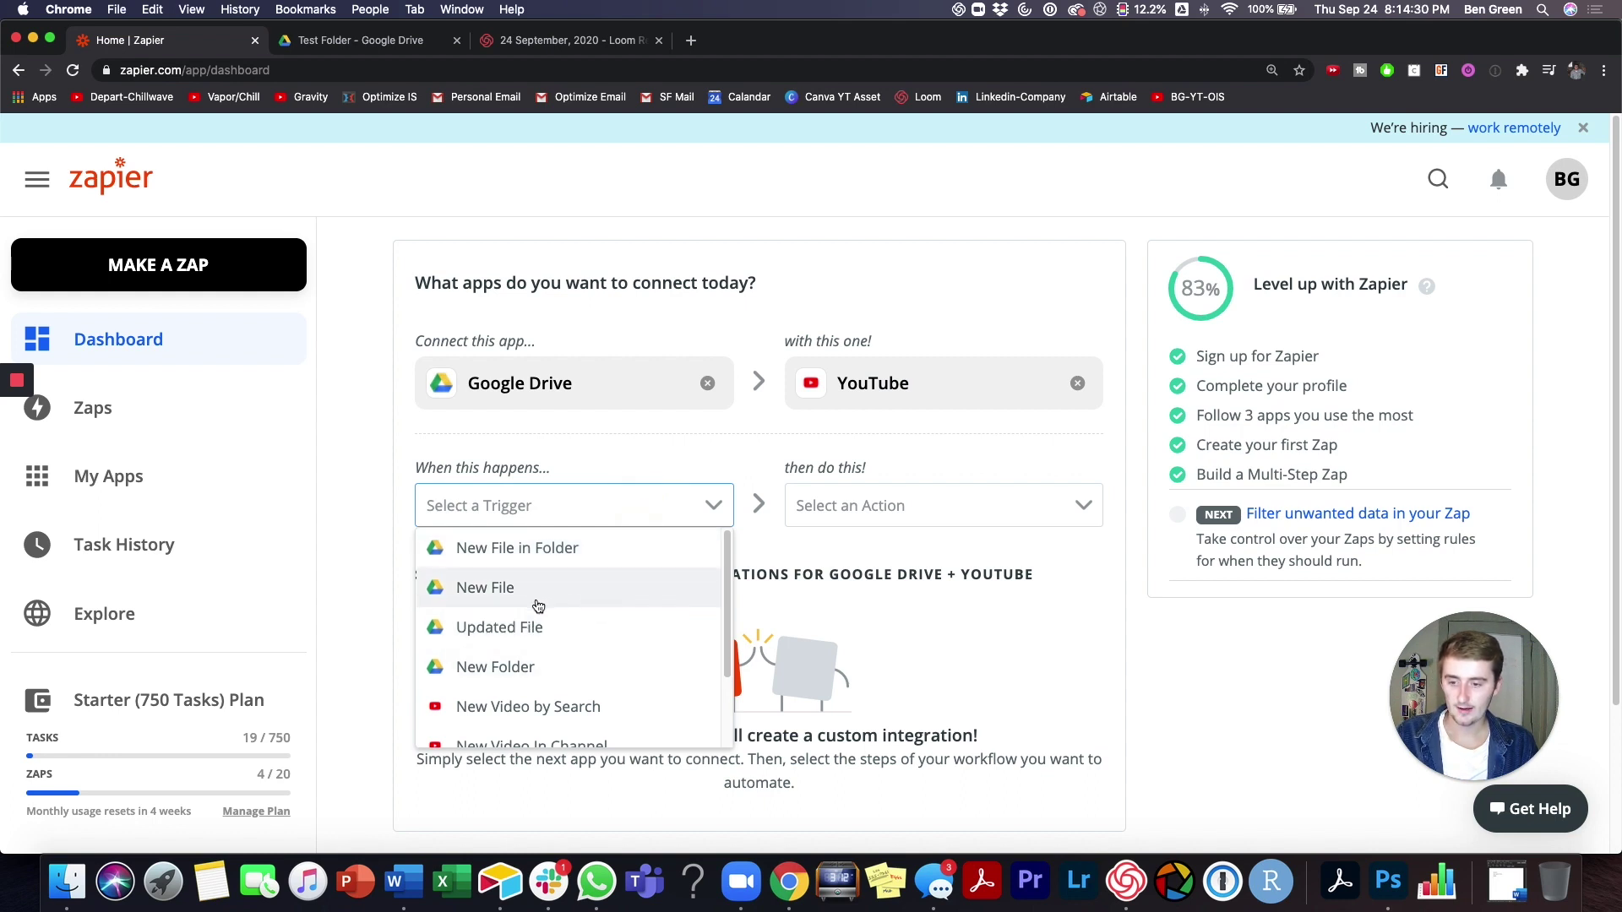
left_click(519, 589)
left_click(514, 494)
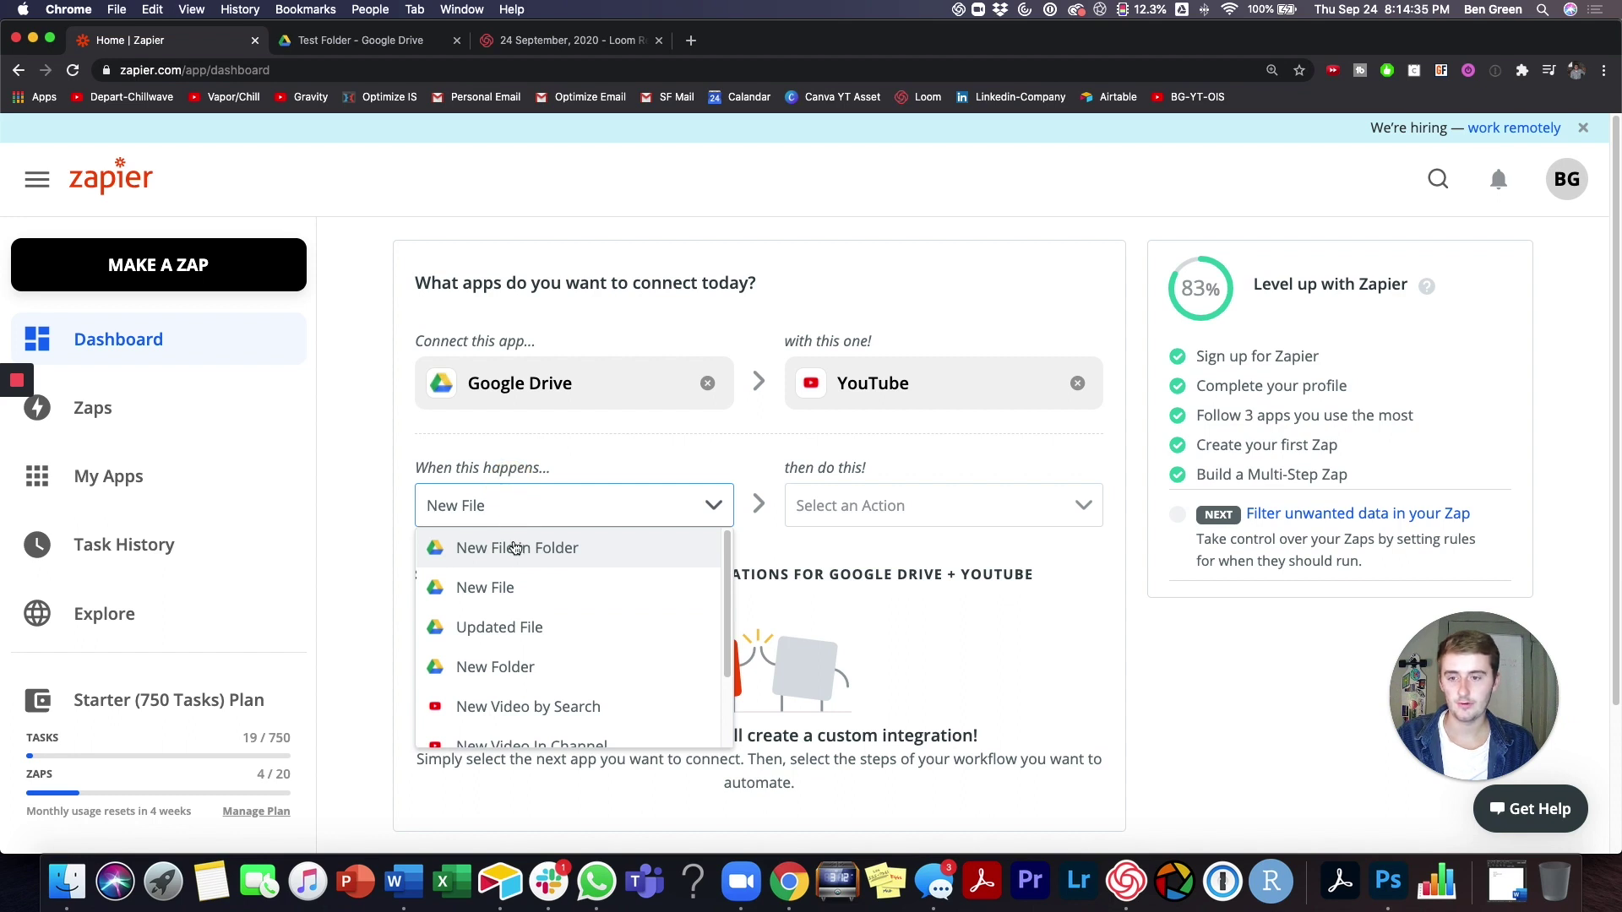
left_click(516, 548)
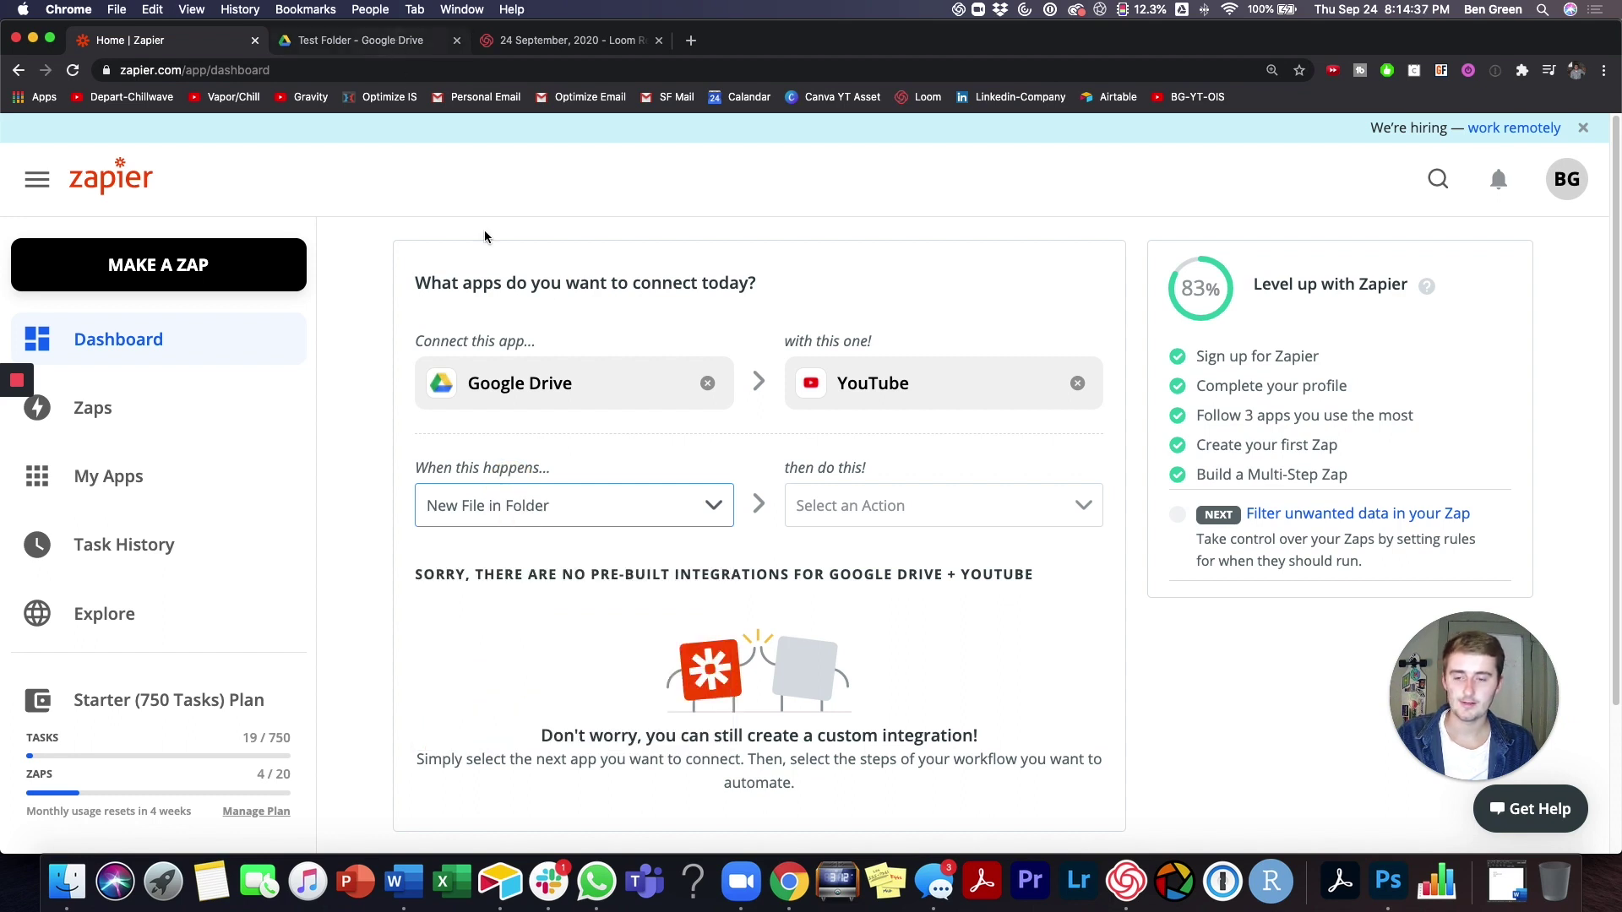
Step: Choose Upload Video as the YouTube action and use the suggested Drive-to-YouTube zap
left_click(837, 518)
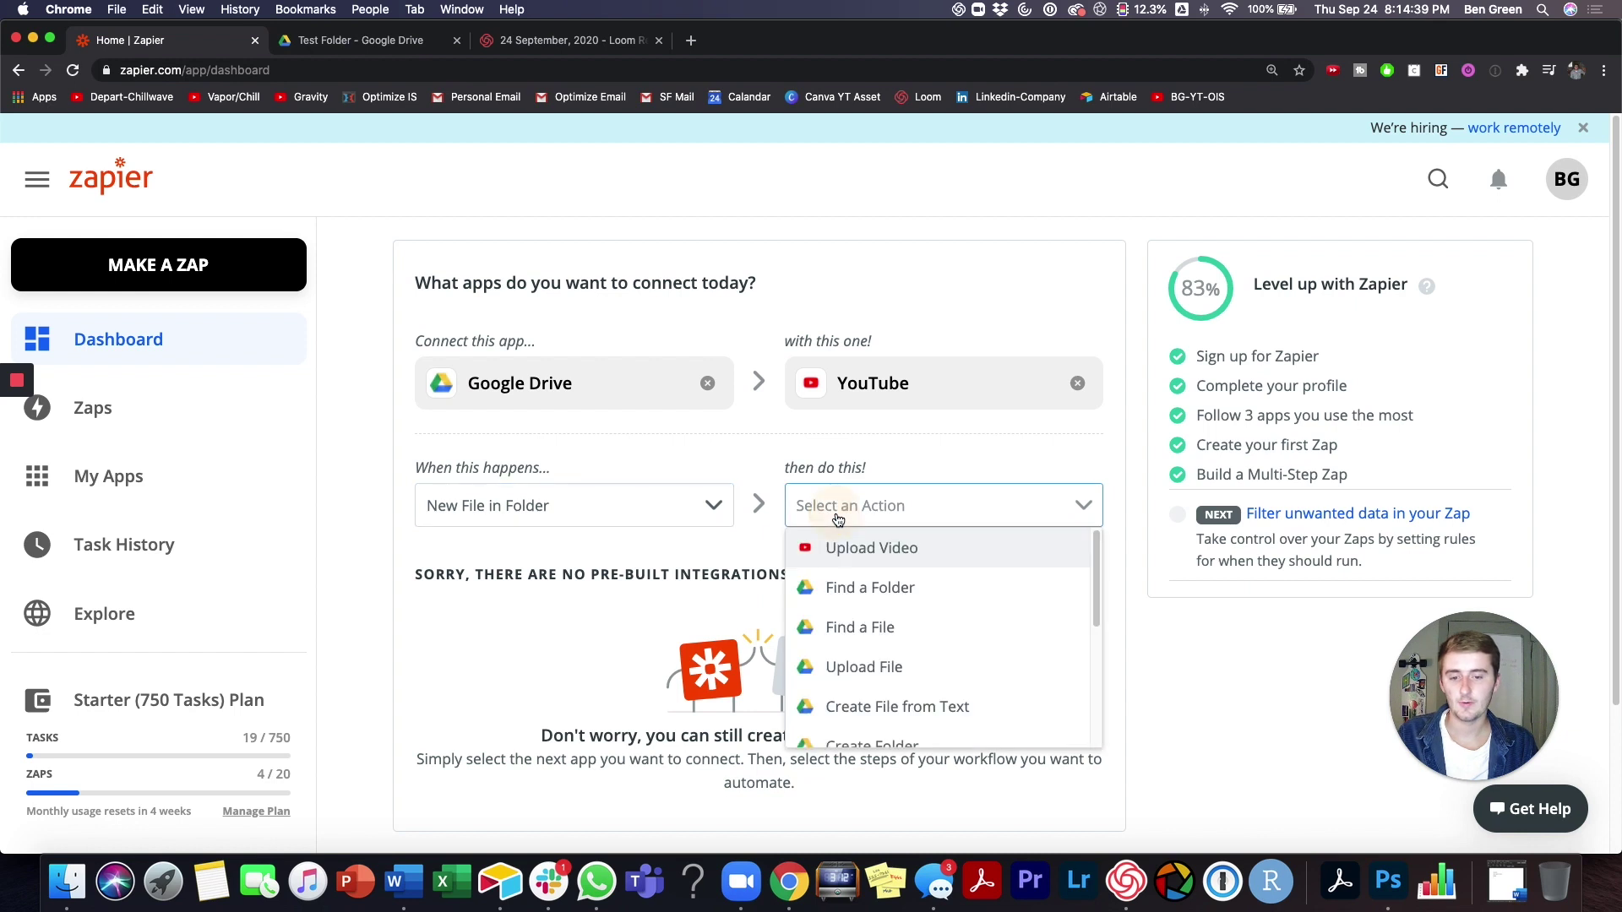
left_click(846, 550)
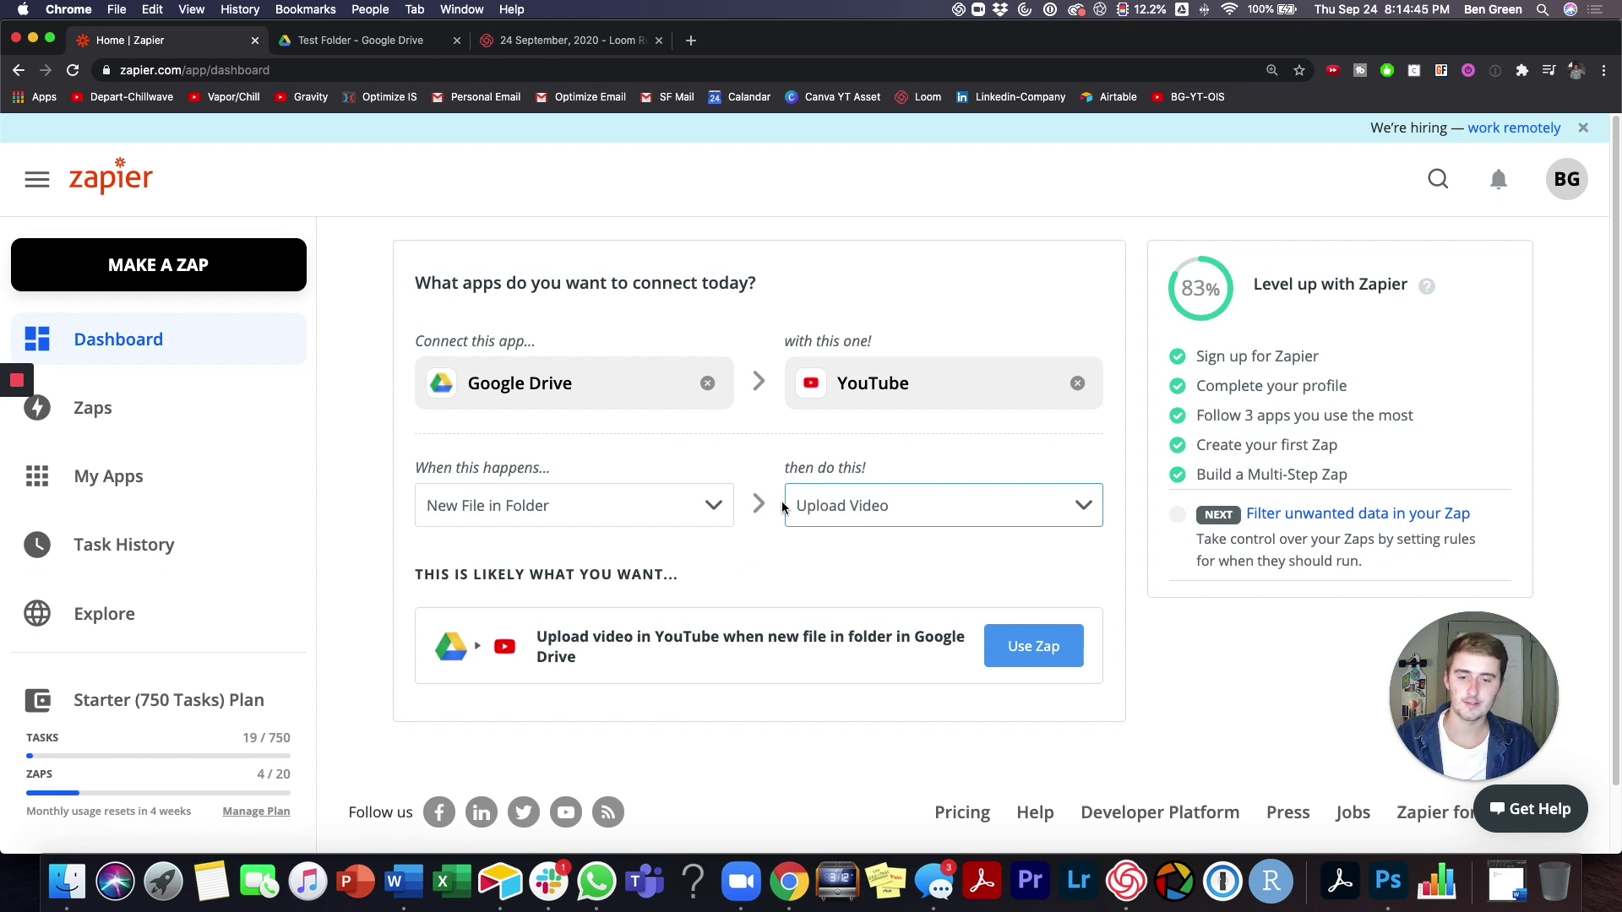
left_click(1055, 646)
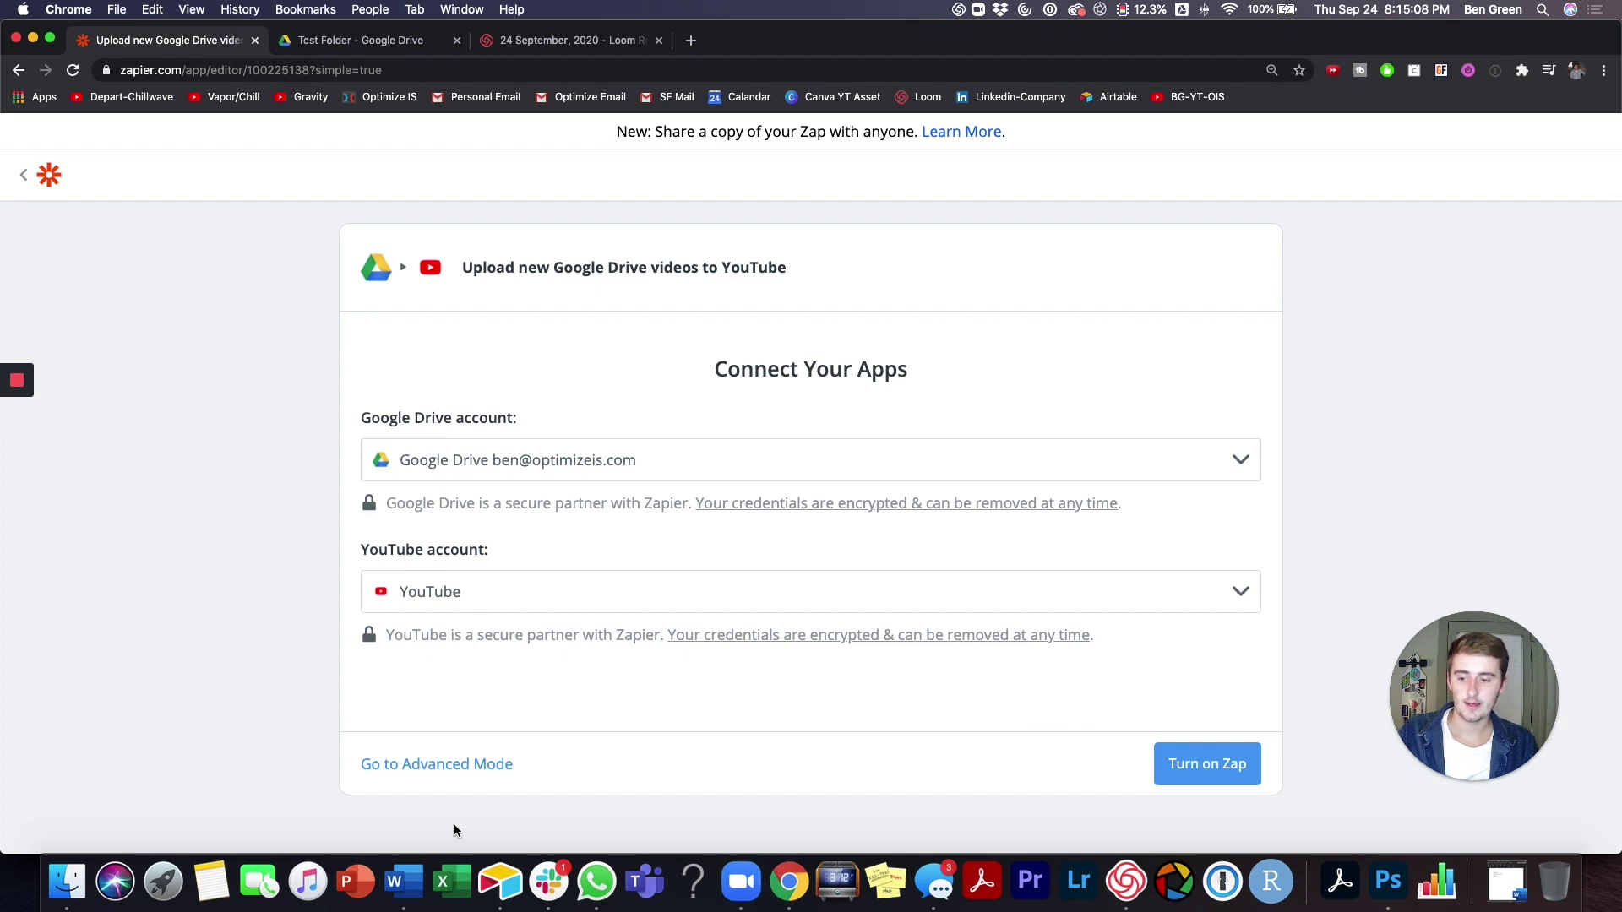
left_click(453, 764)
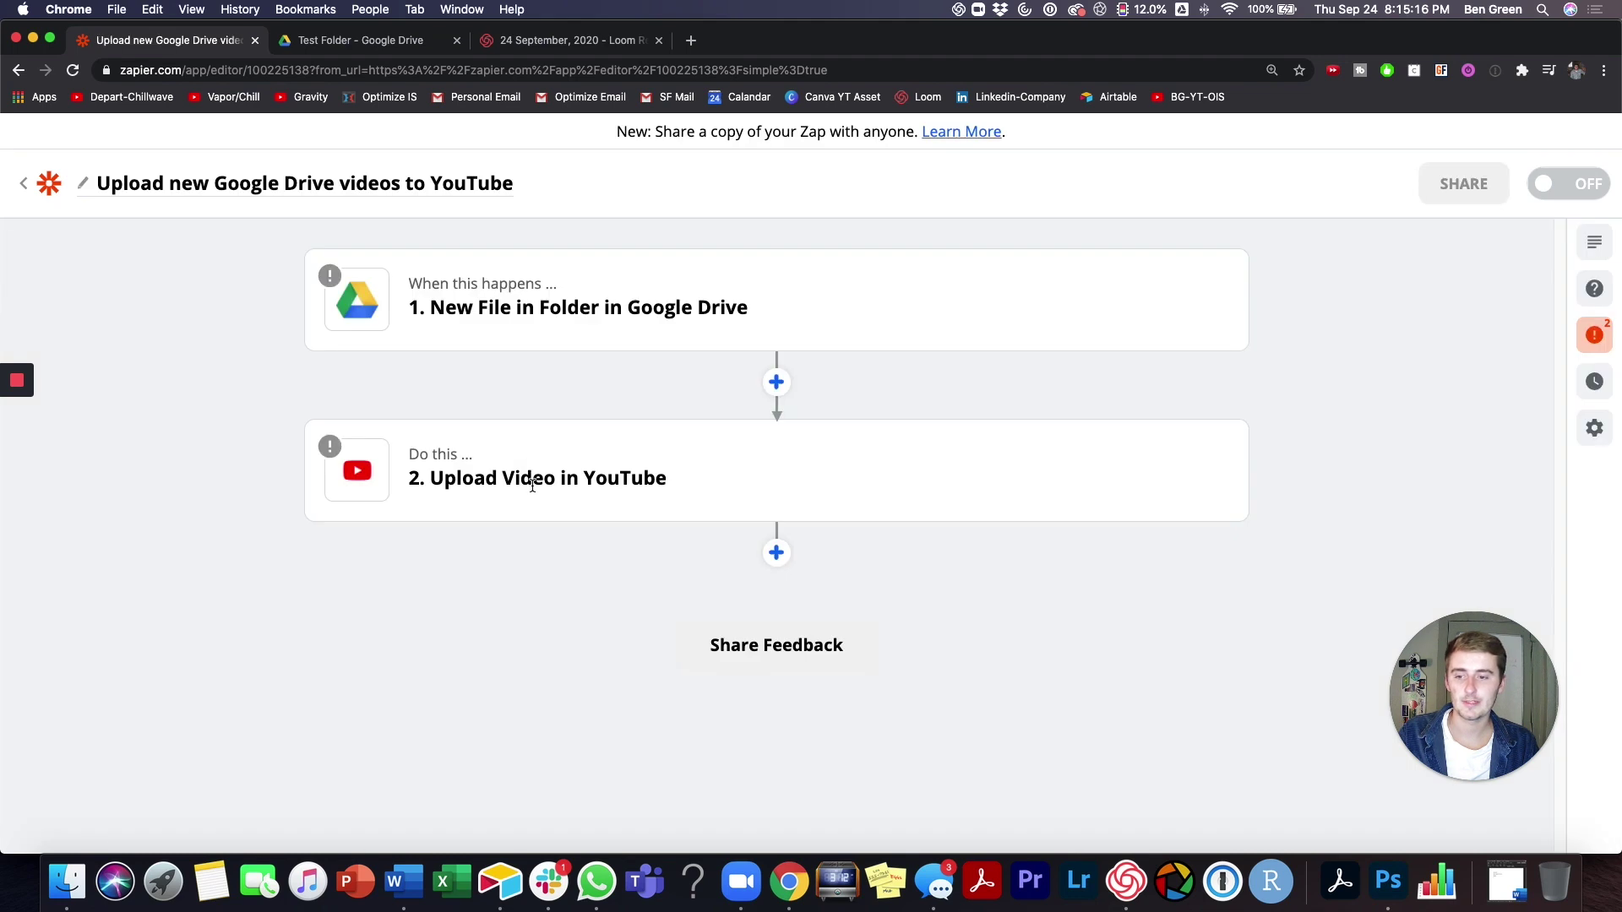
left_click(546, 477)
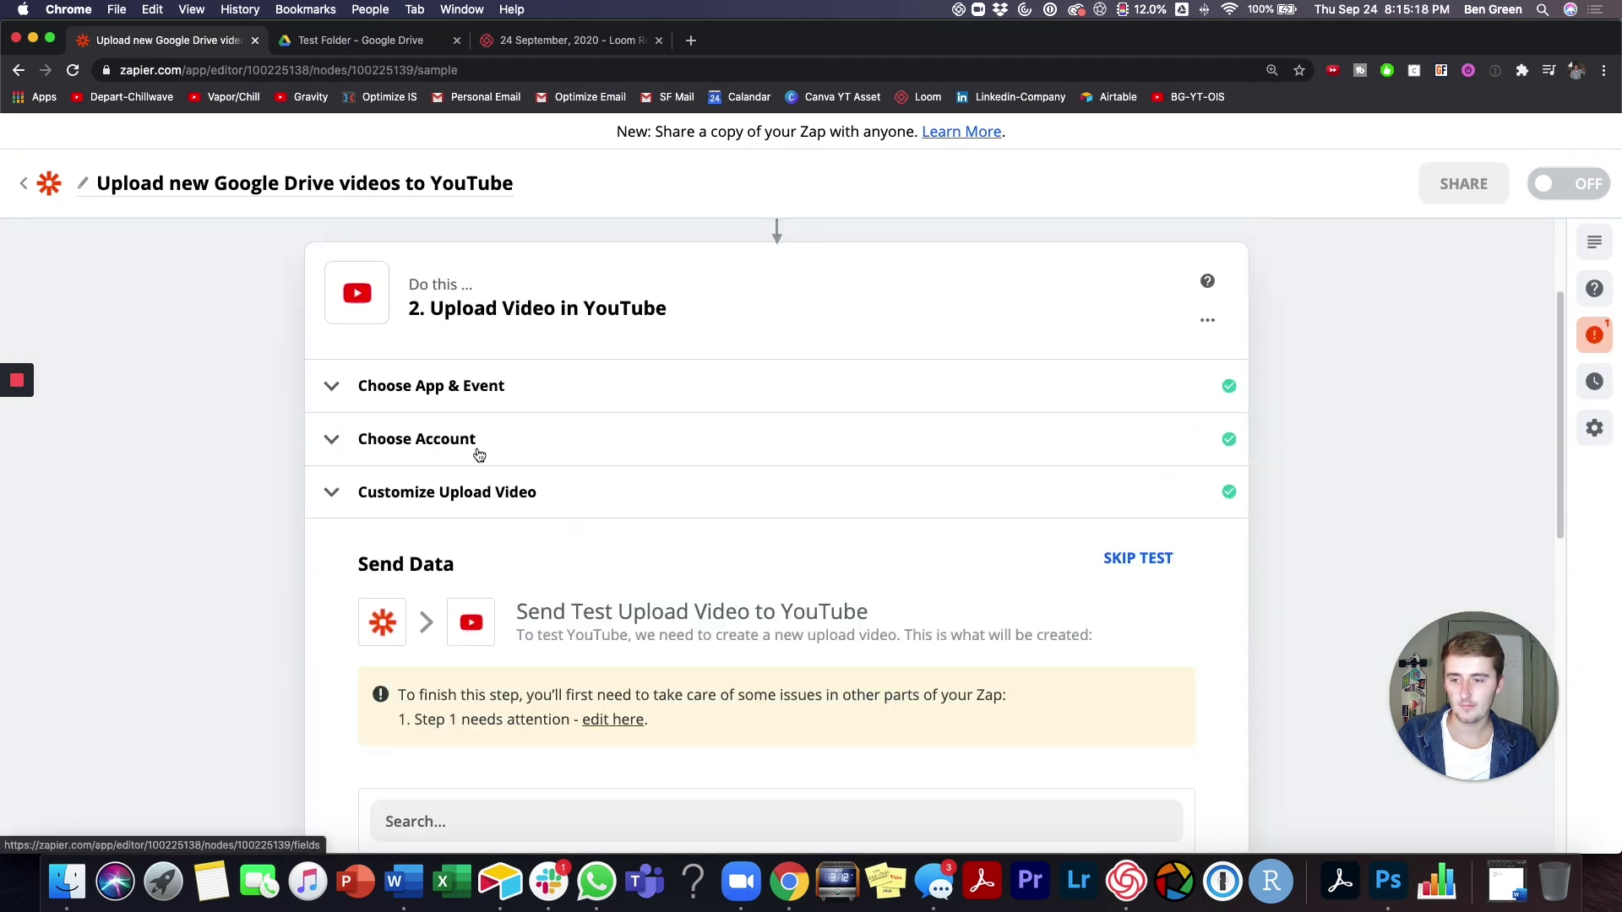
left_click(470, 488)
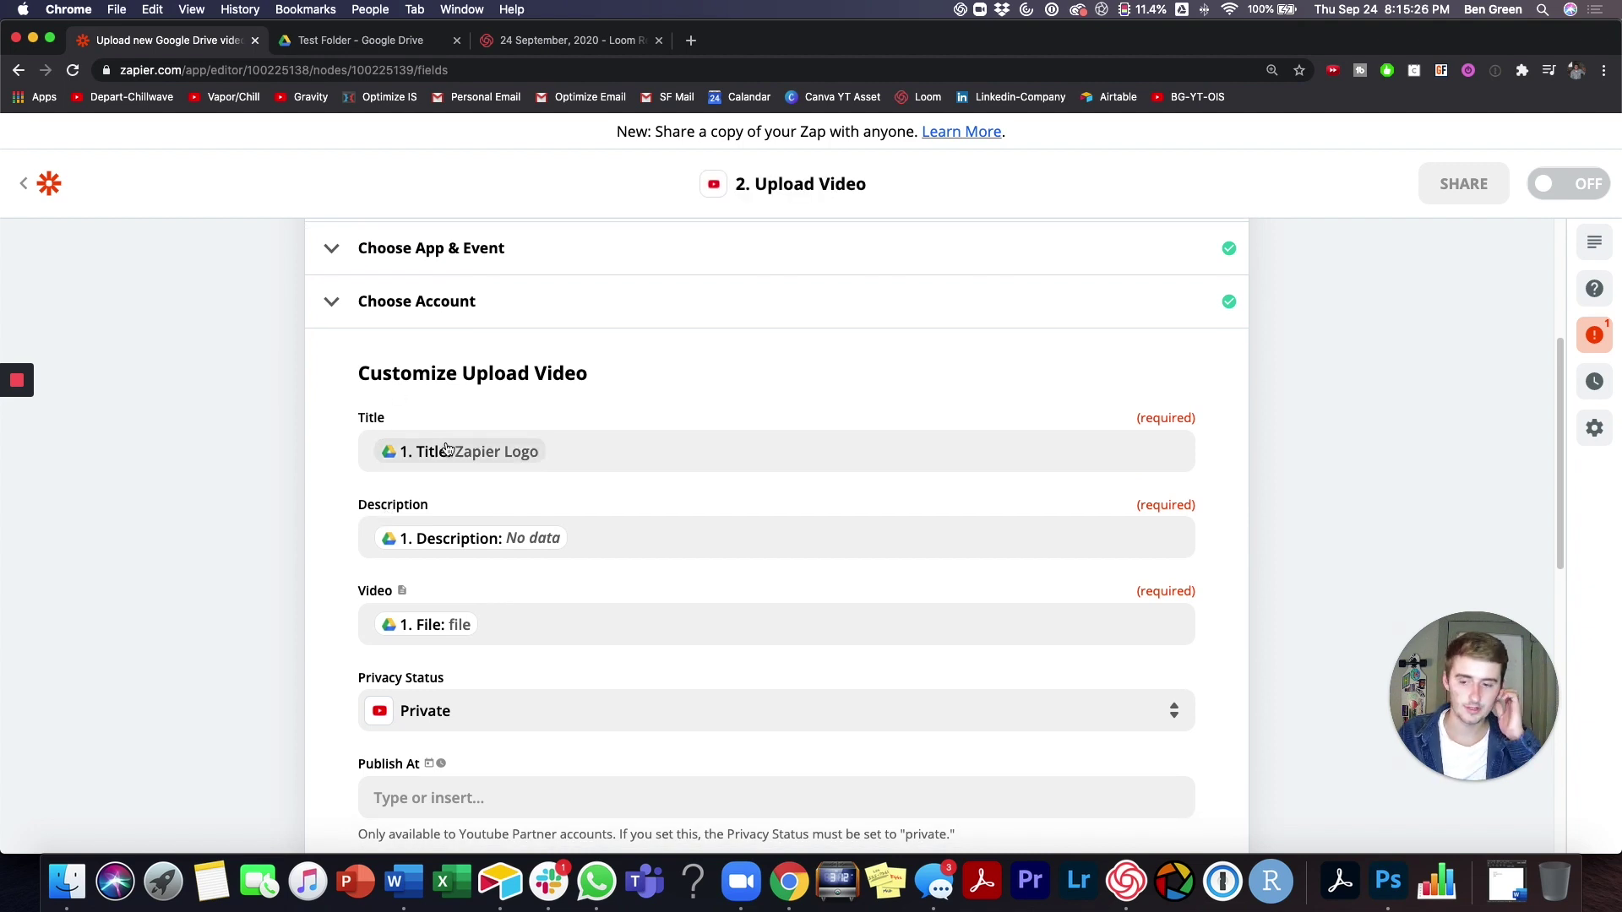
scroll(454, 569, "down", 4)
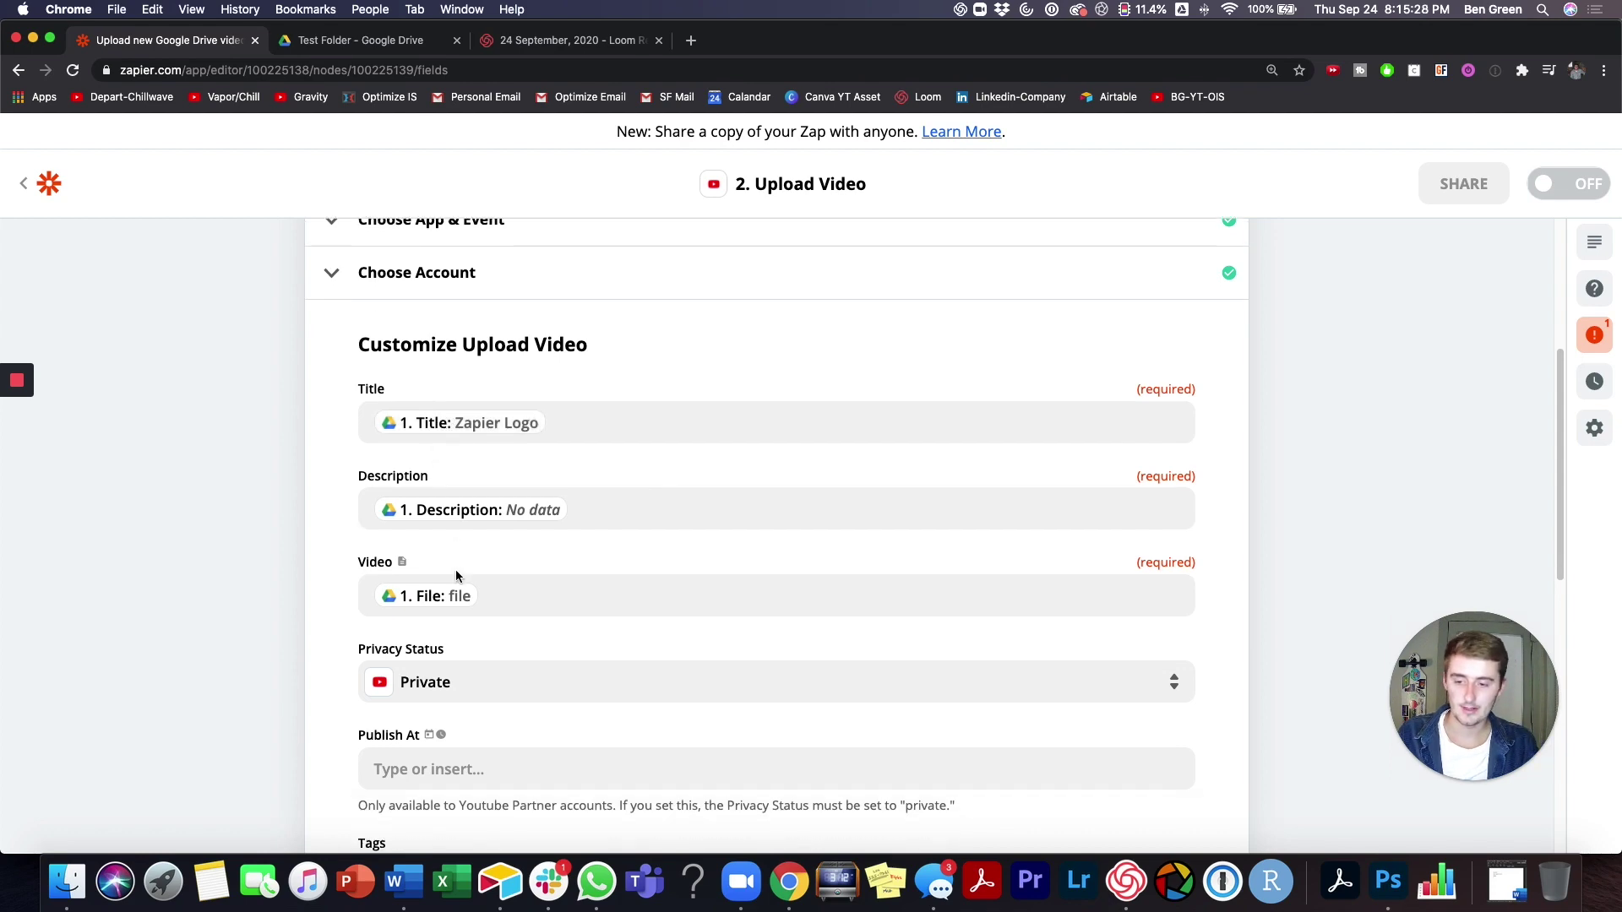
scroll(446, 569, "down", 4)
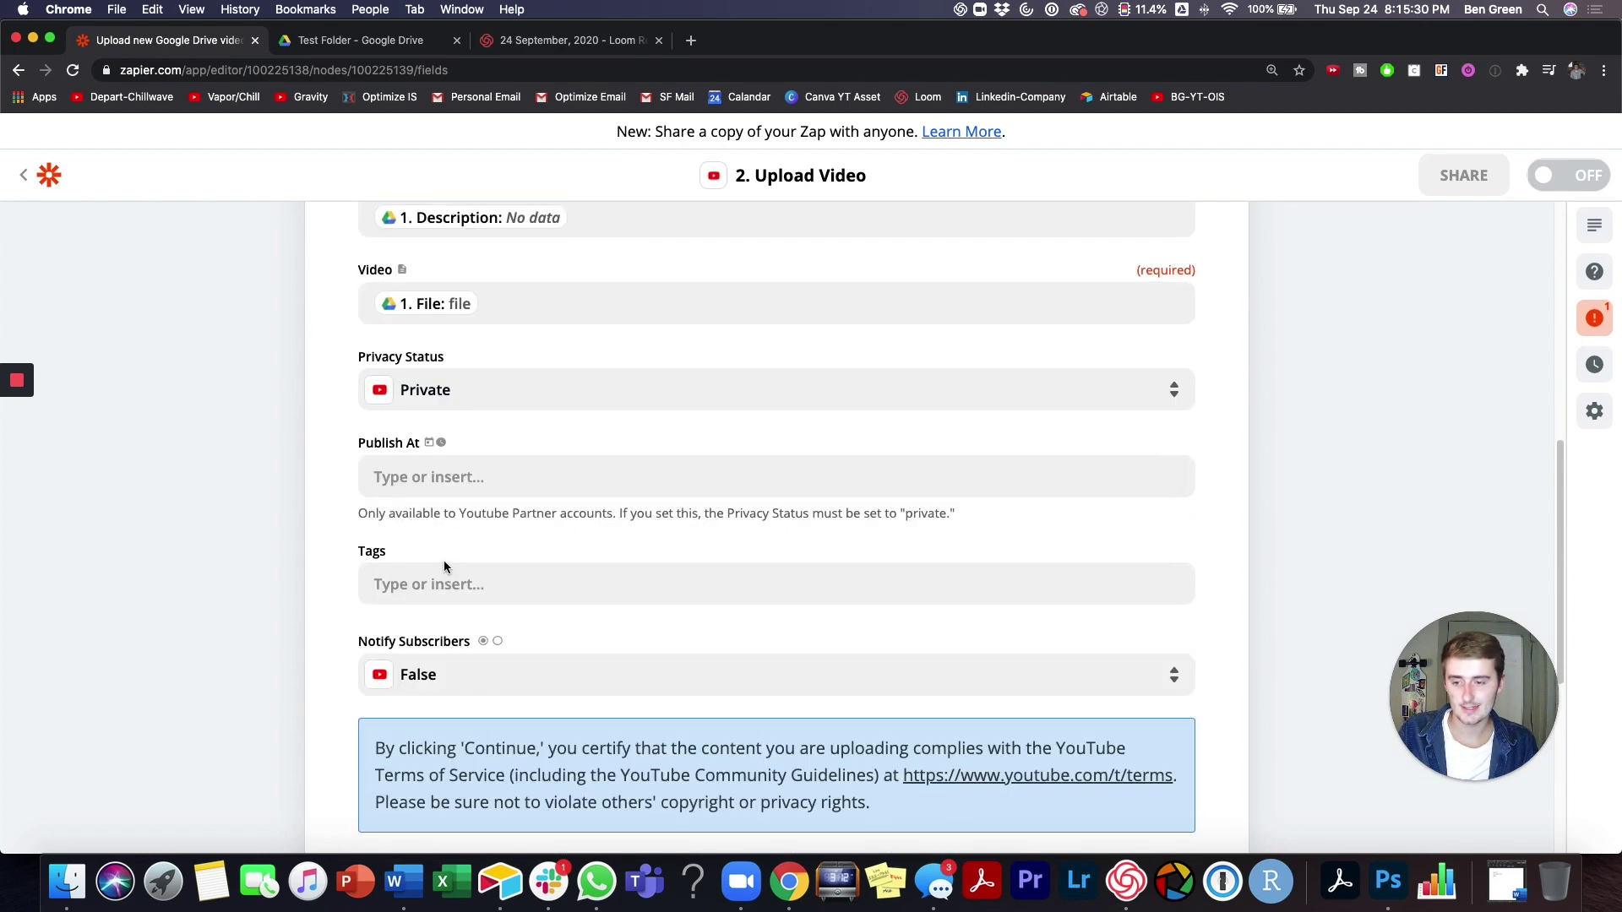
scroll(448, 574, "down", 4)
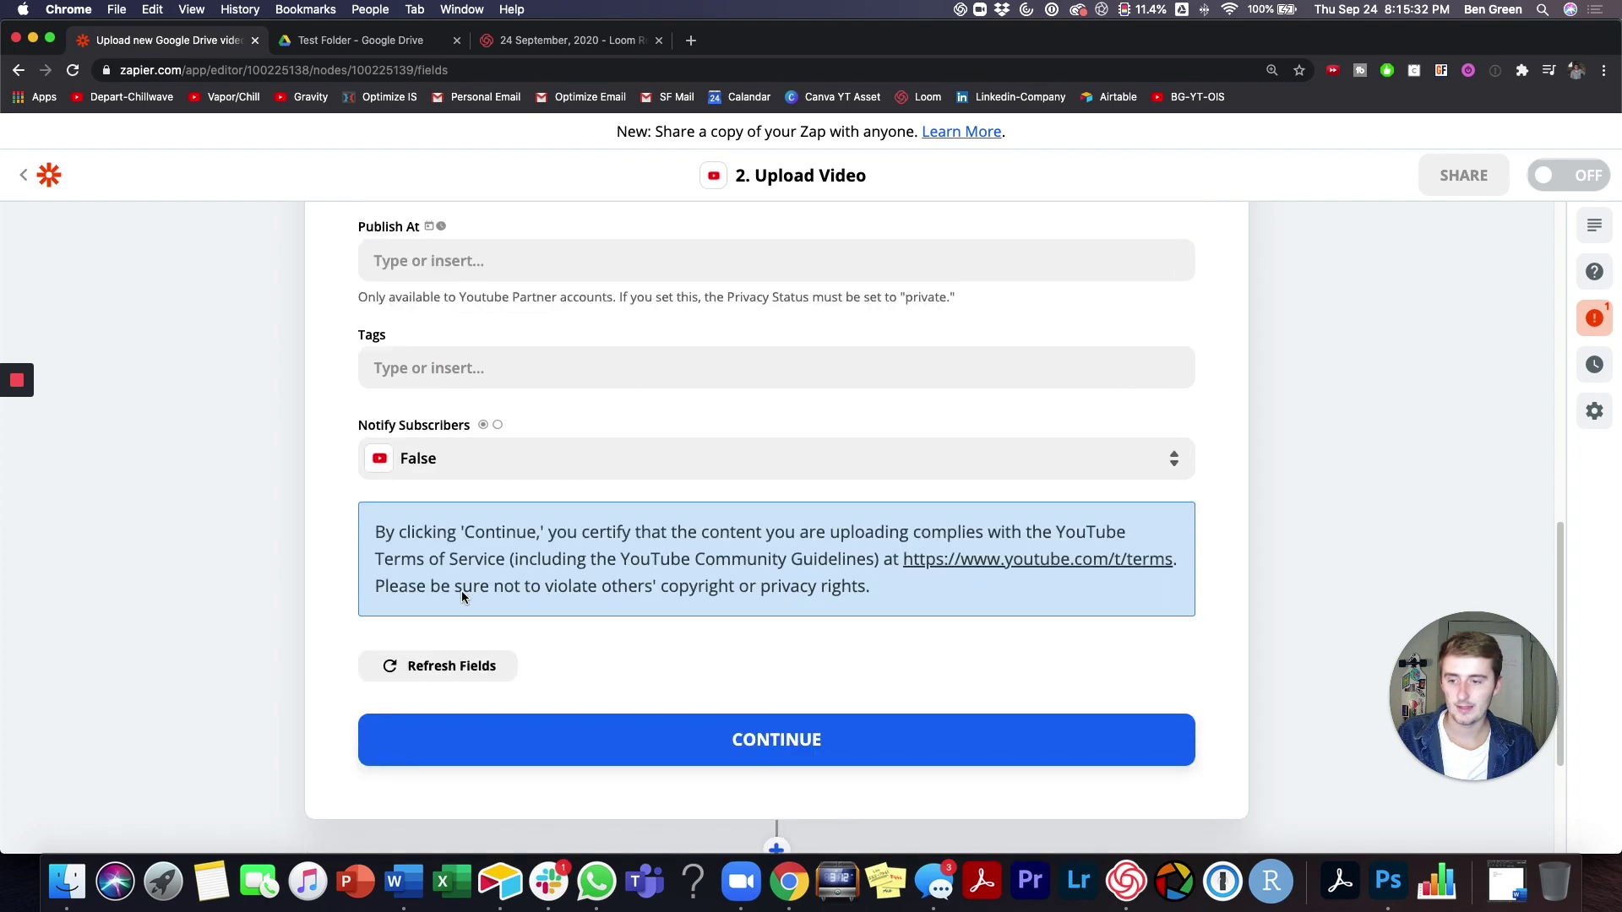
scroll(480, 601, "up", 10)
scroll(518, 601, "up", 2)
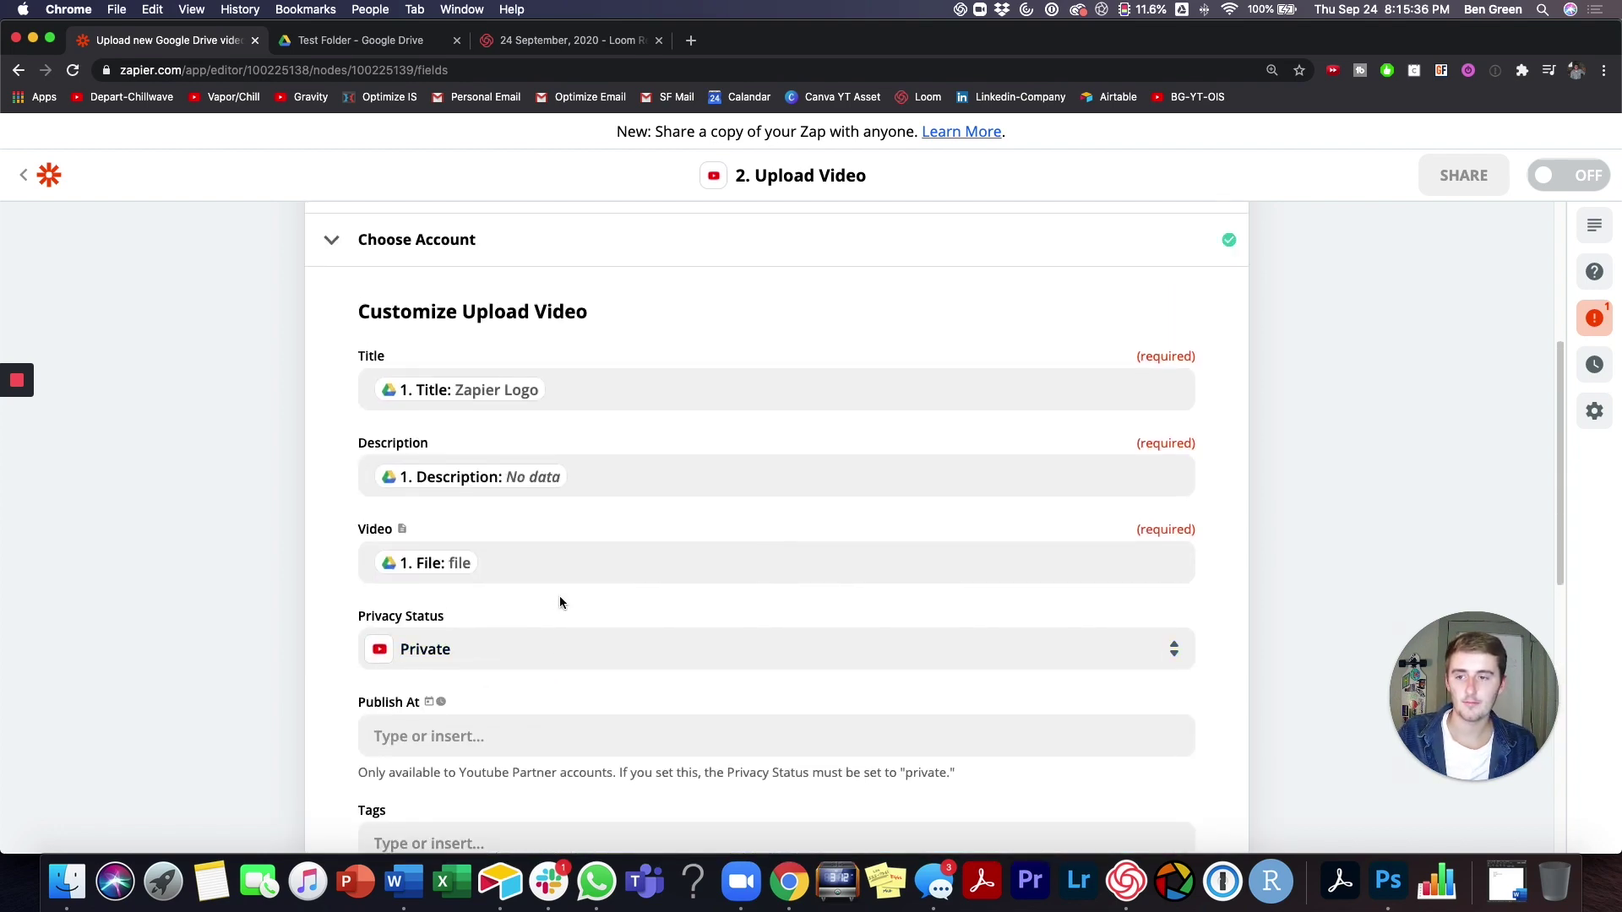
scroll(559, 602, "up", 10)
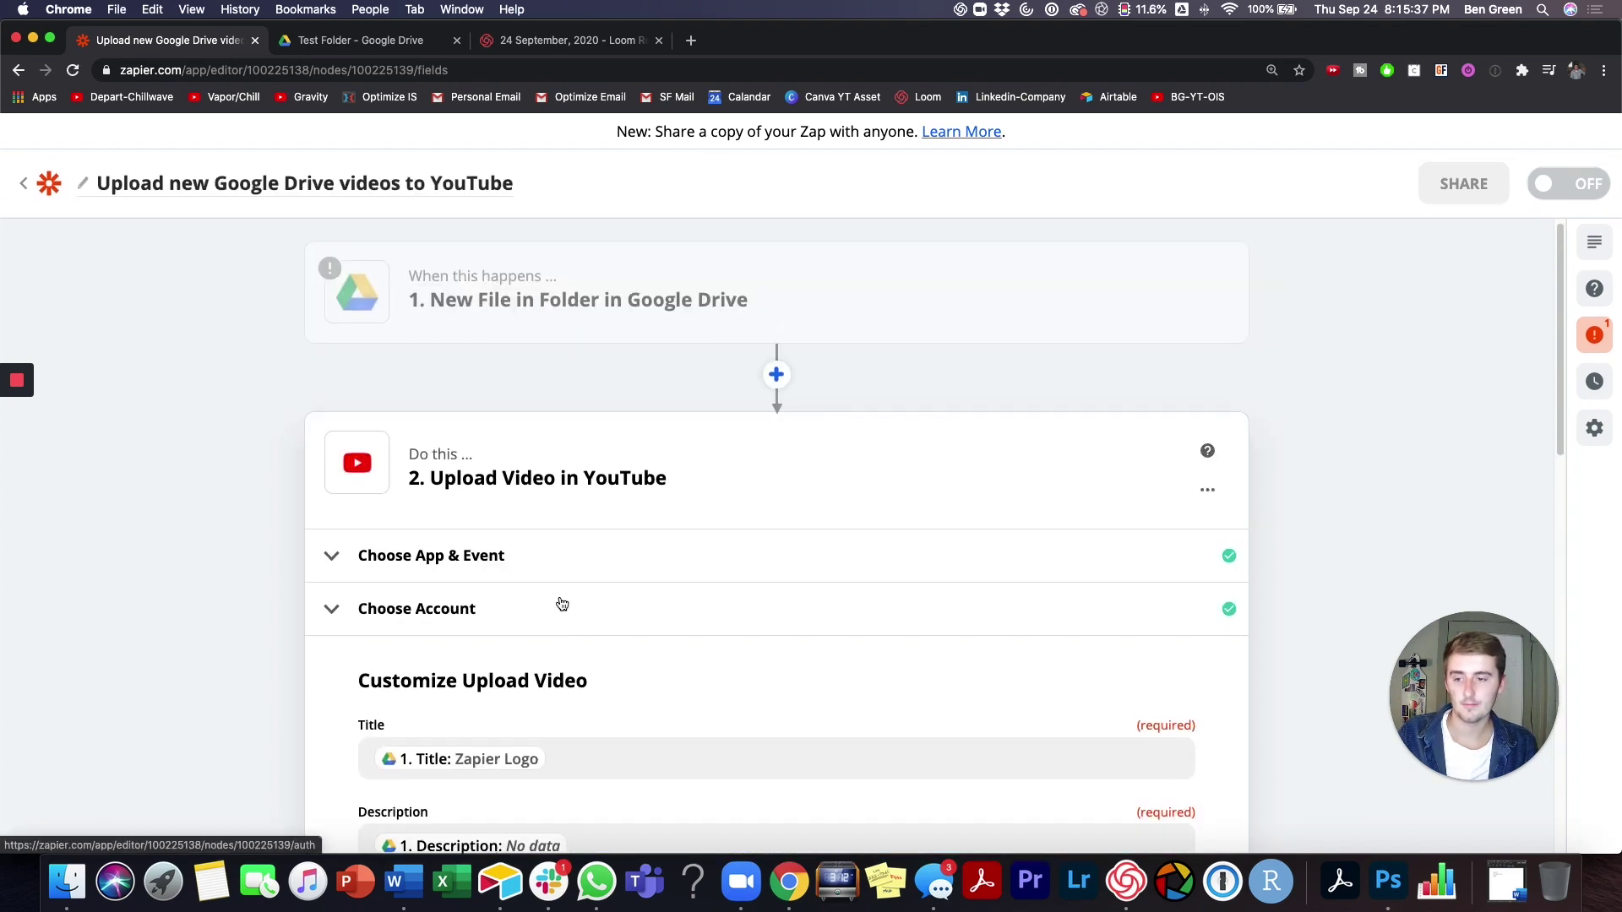
Step: Start a new zap with YouTube as the trigger app and reveal all its trigger events
left_click(49, 195)
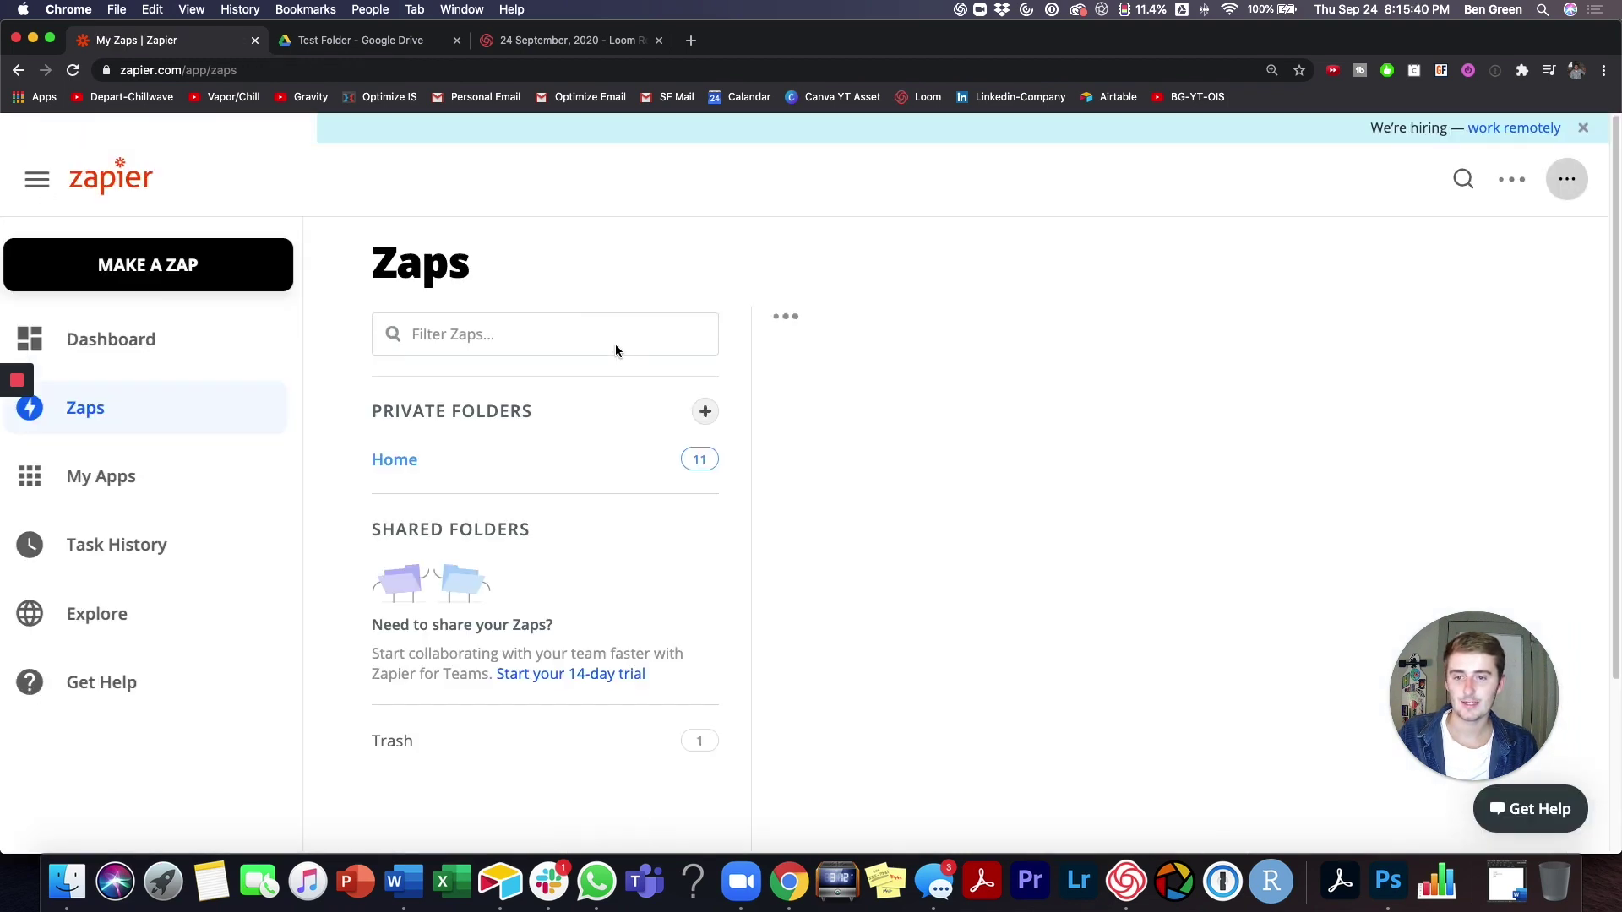
left_click(216, 255)
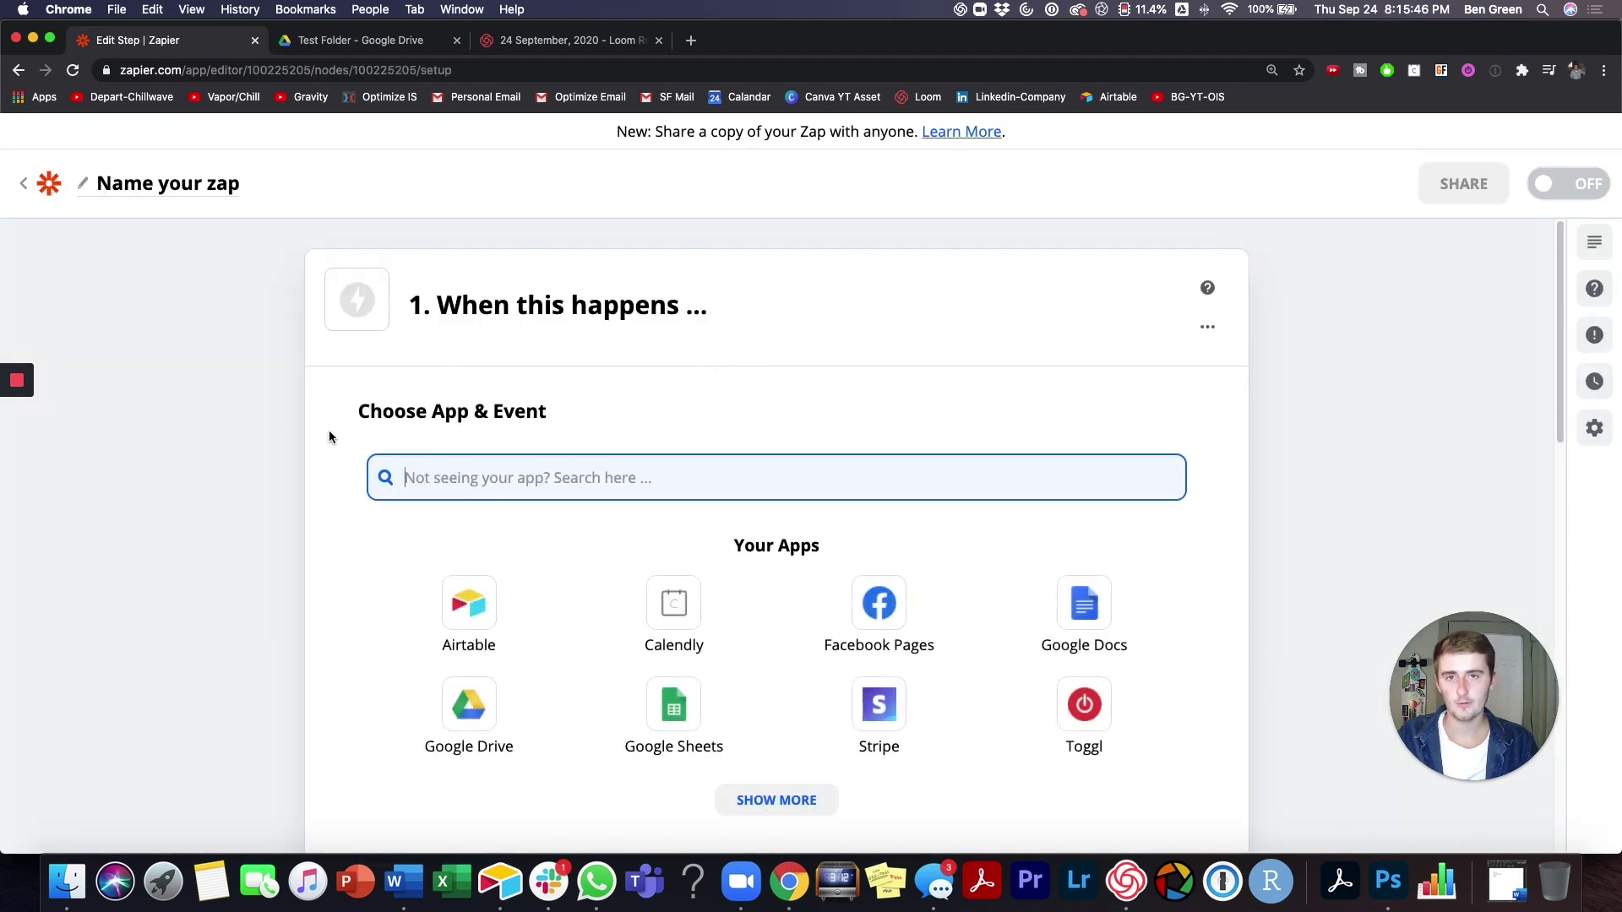
type("you")
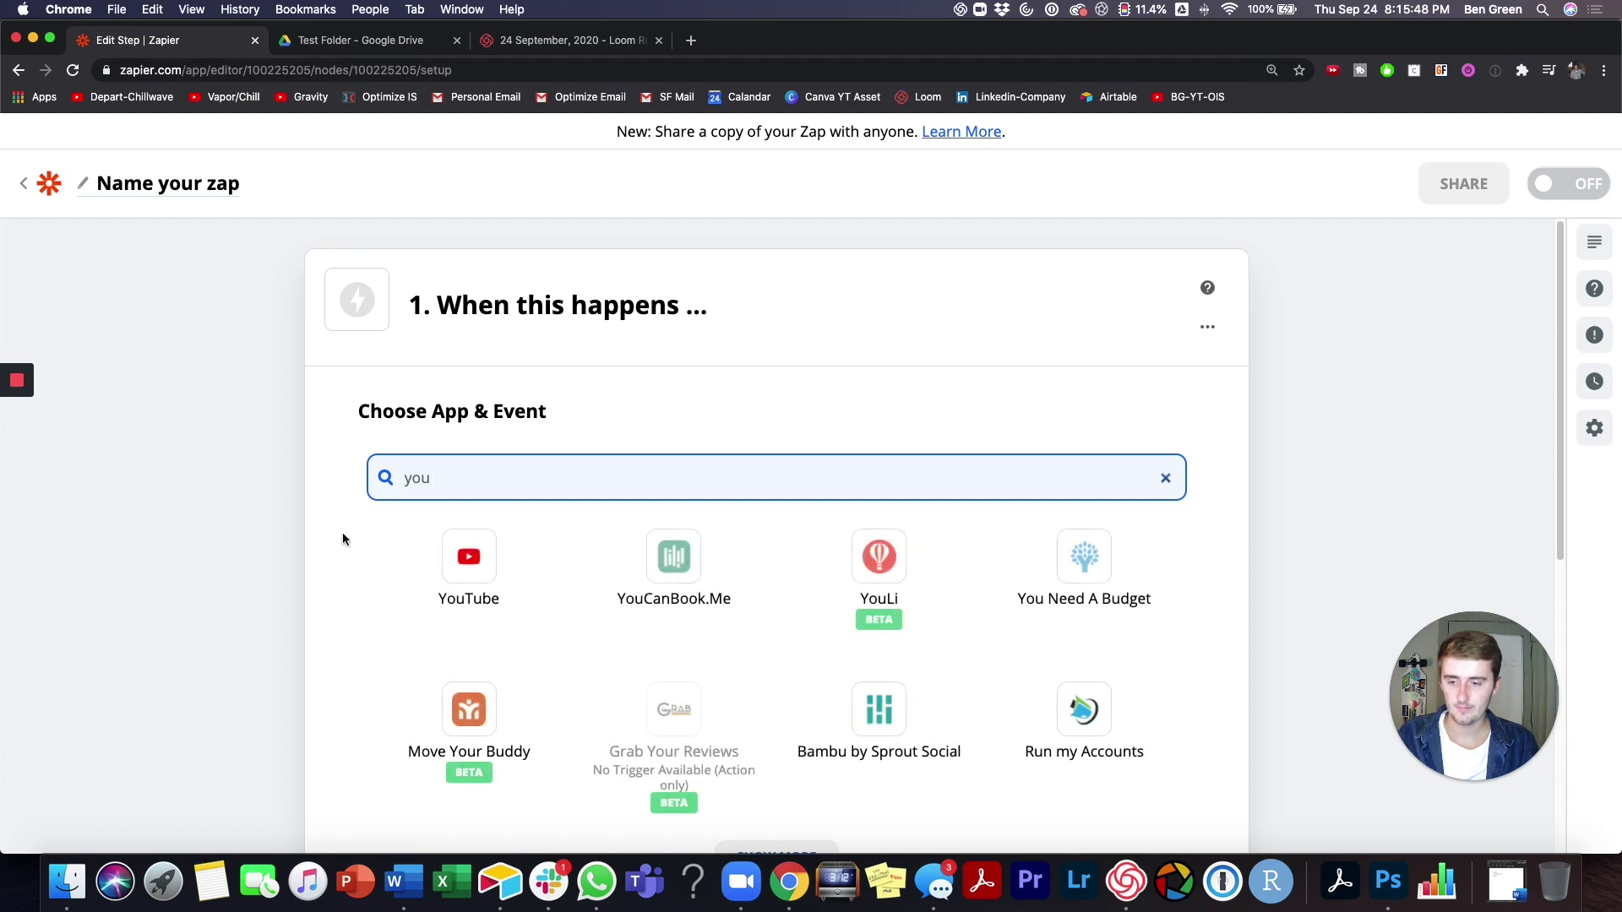
left_click(484, 565)
scroll(339, 538, "down", 3)
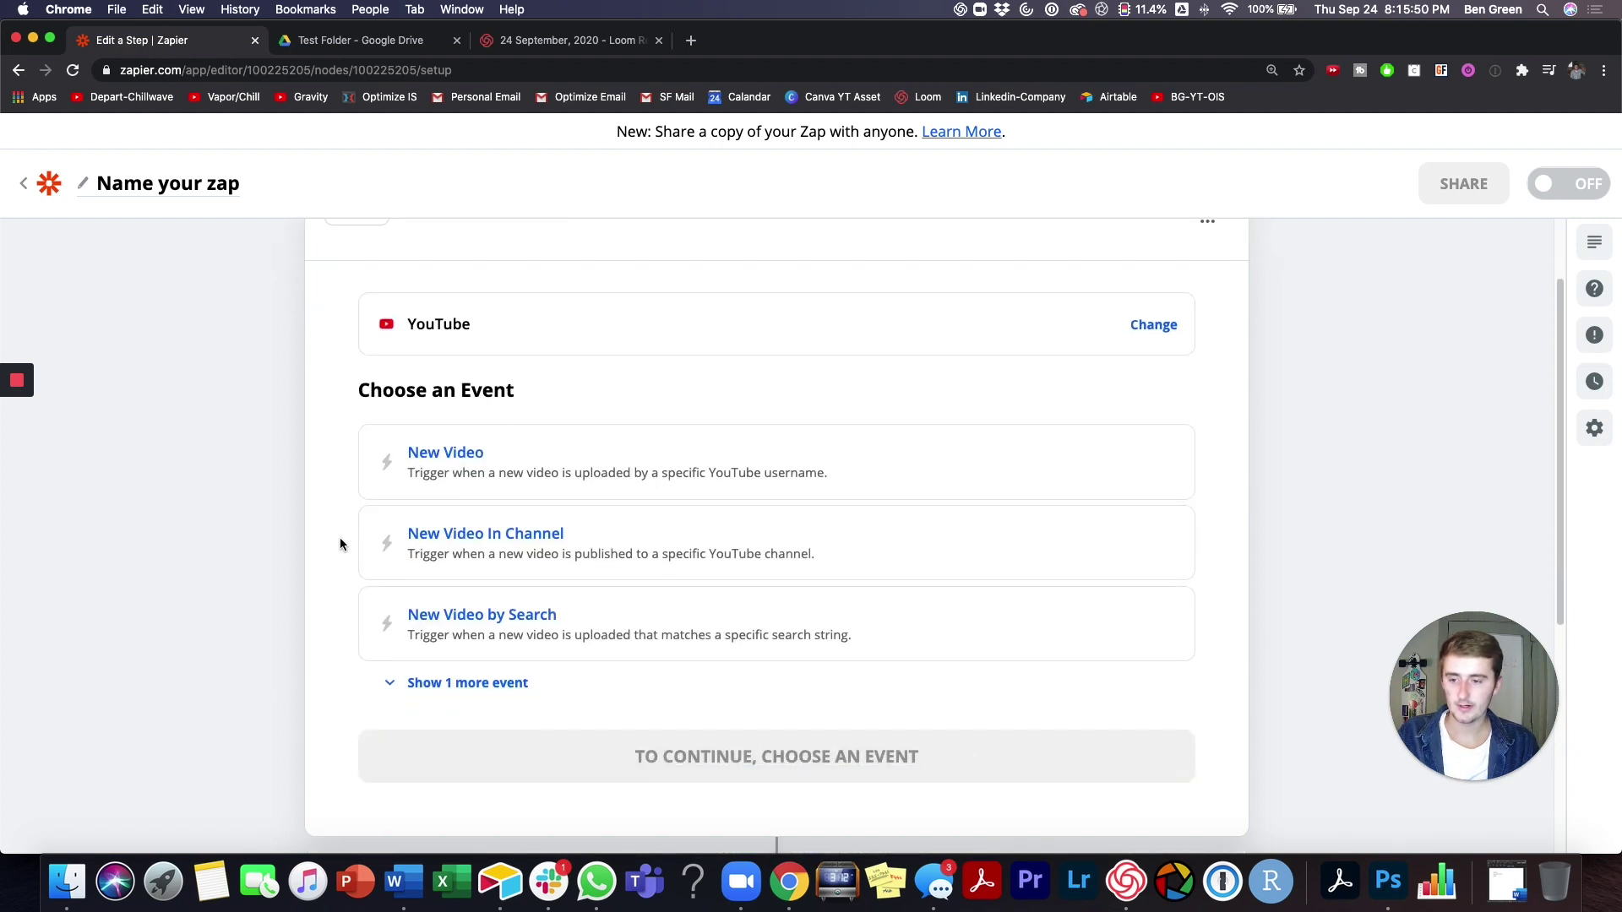
left_click(497, 687)
scroll(279, 640, "down", 3)
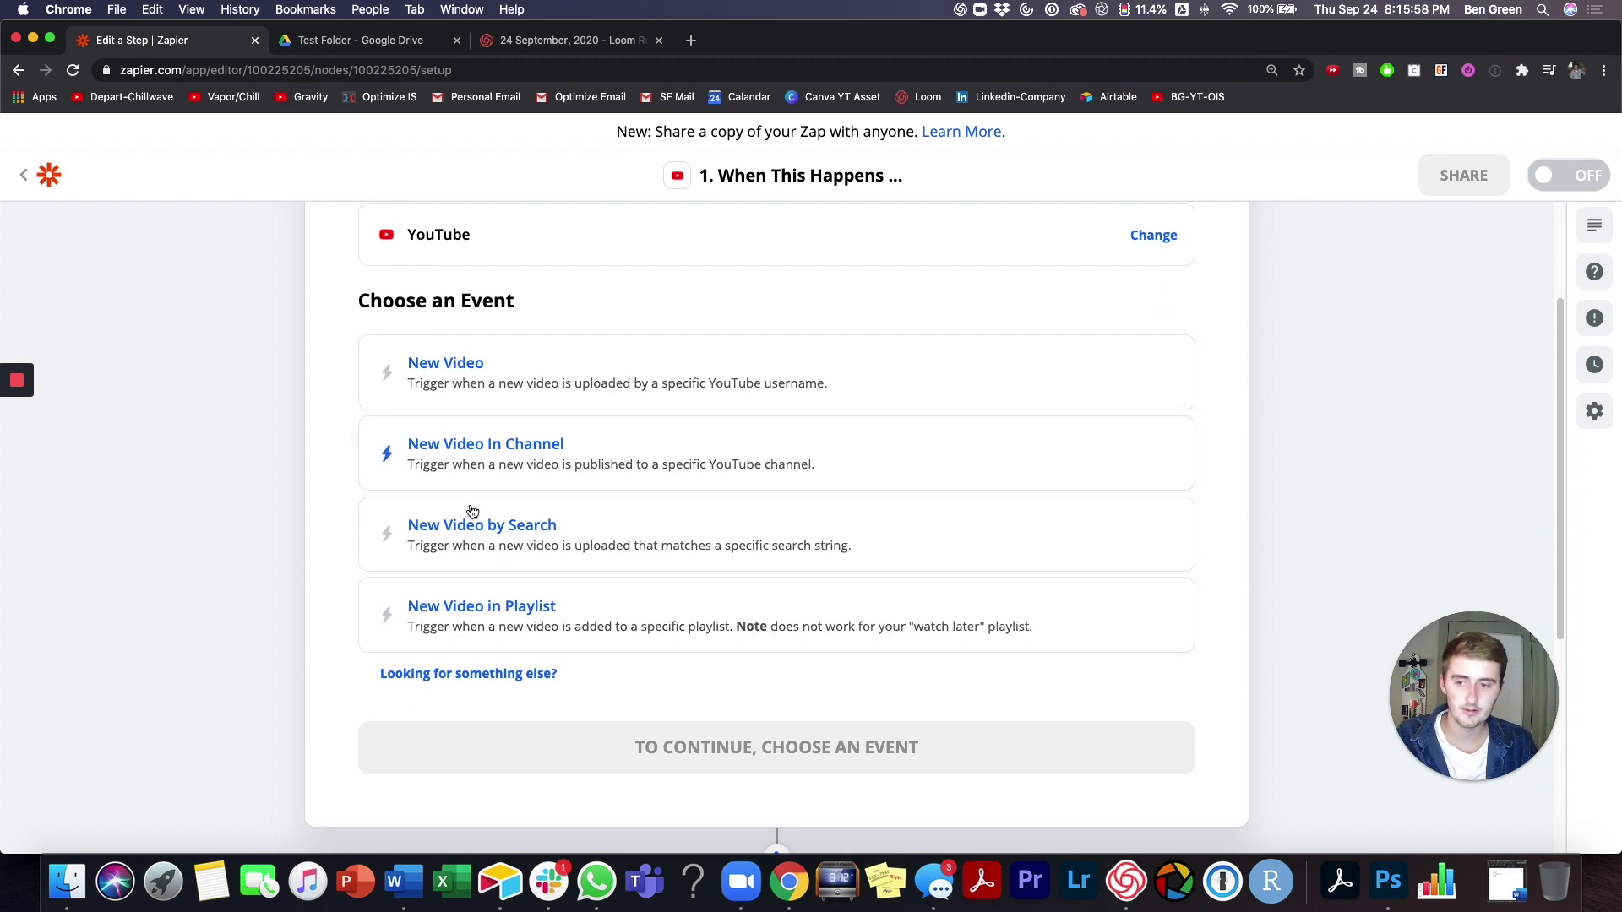
Step: Choose the New Video In Channel event and connect the YouTube account
left_click(489, 442)
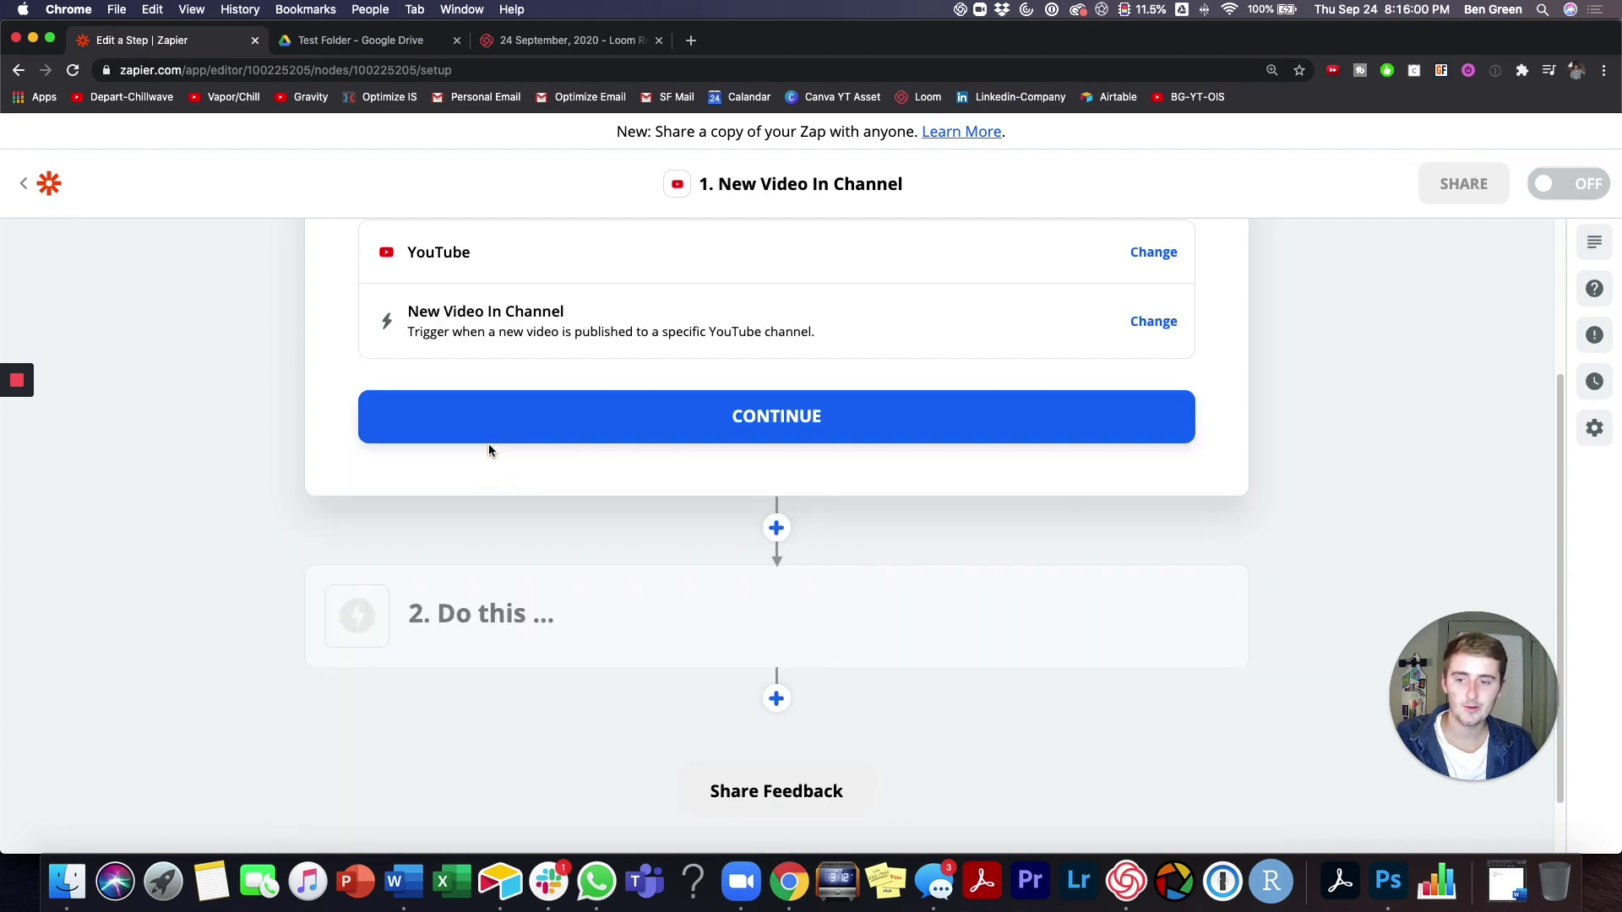
left_click(522, 417)
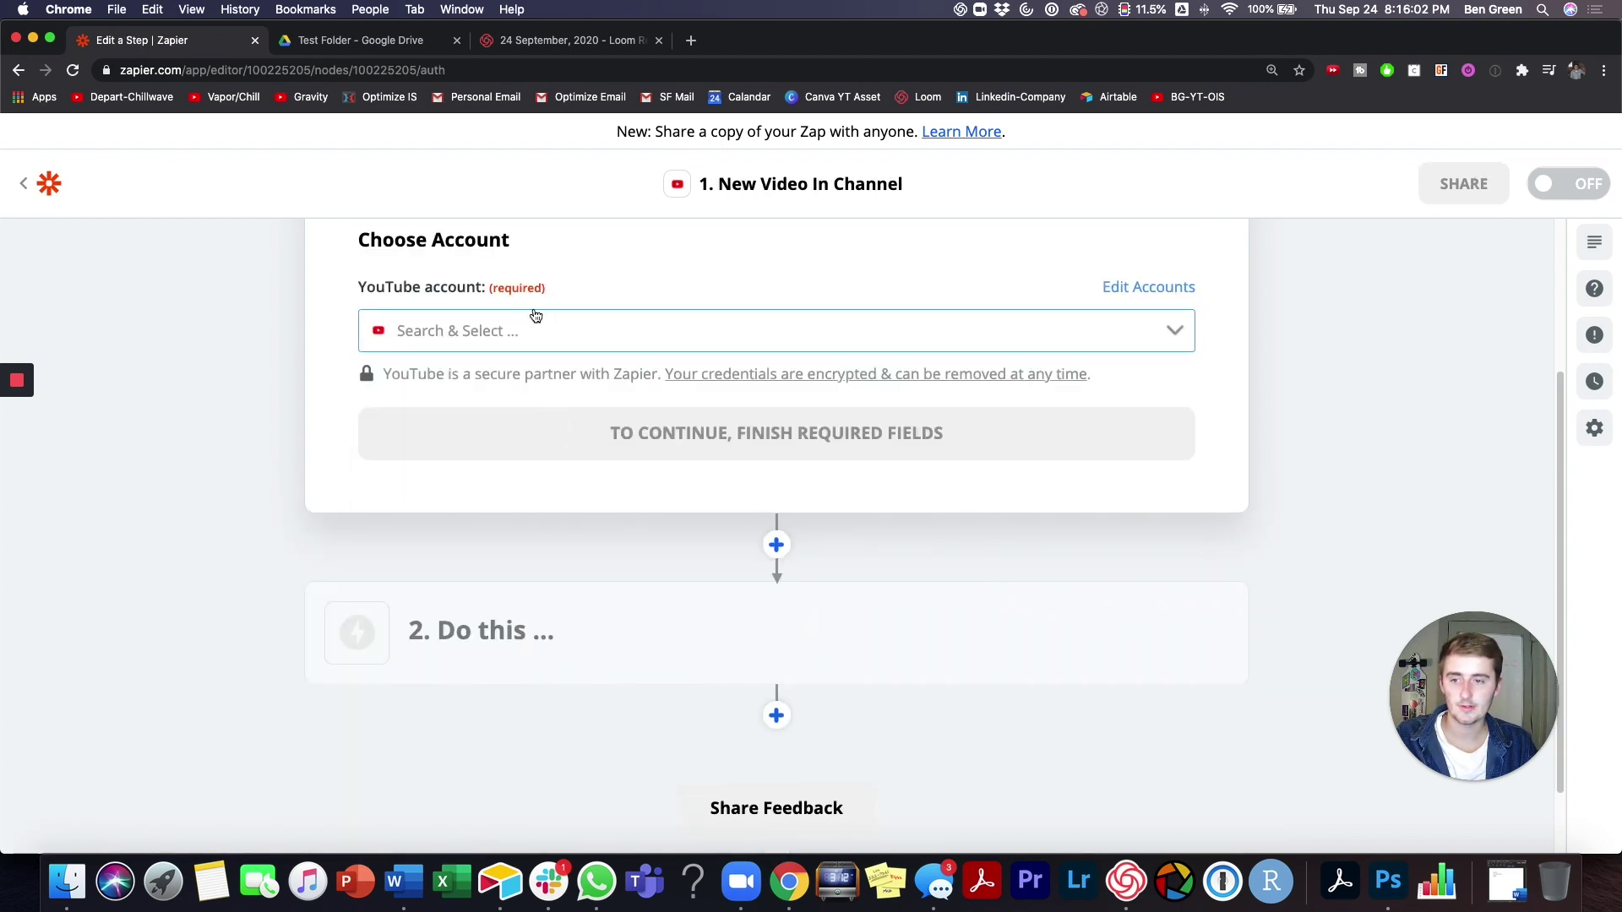
left_click(533, 316)
left_click(500, 397)
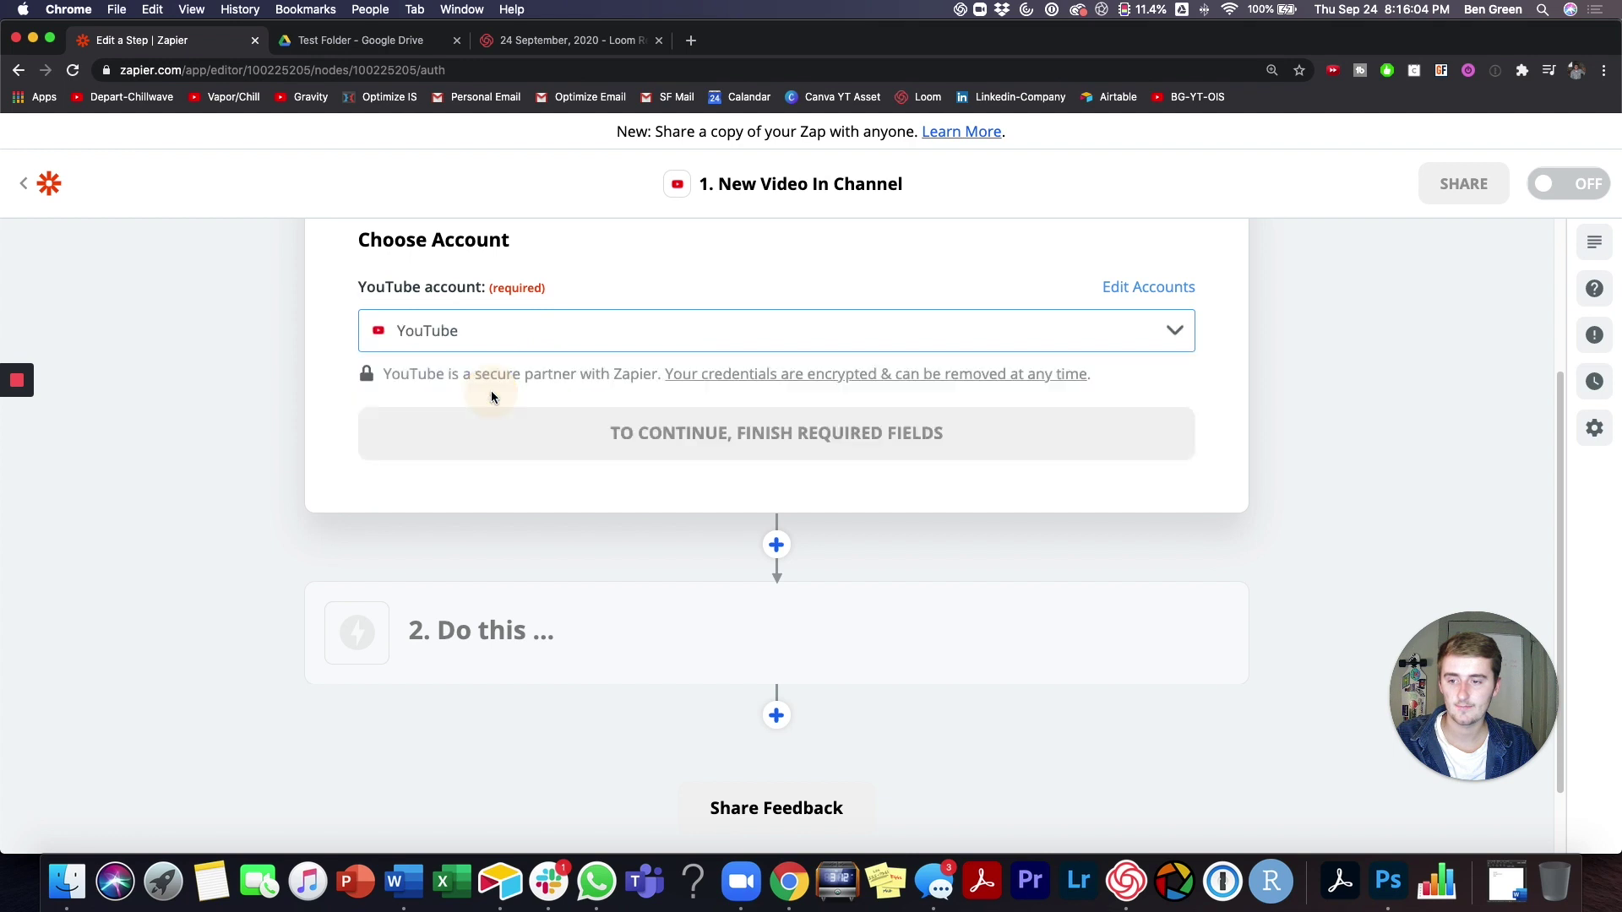
left_click(479, 449)
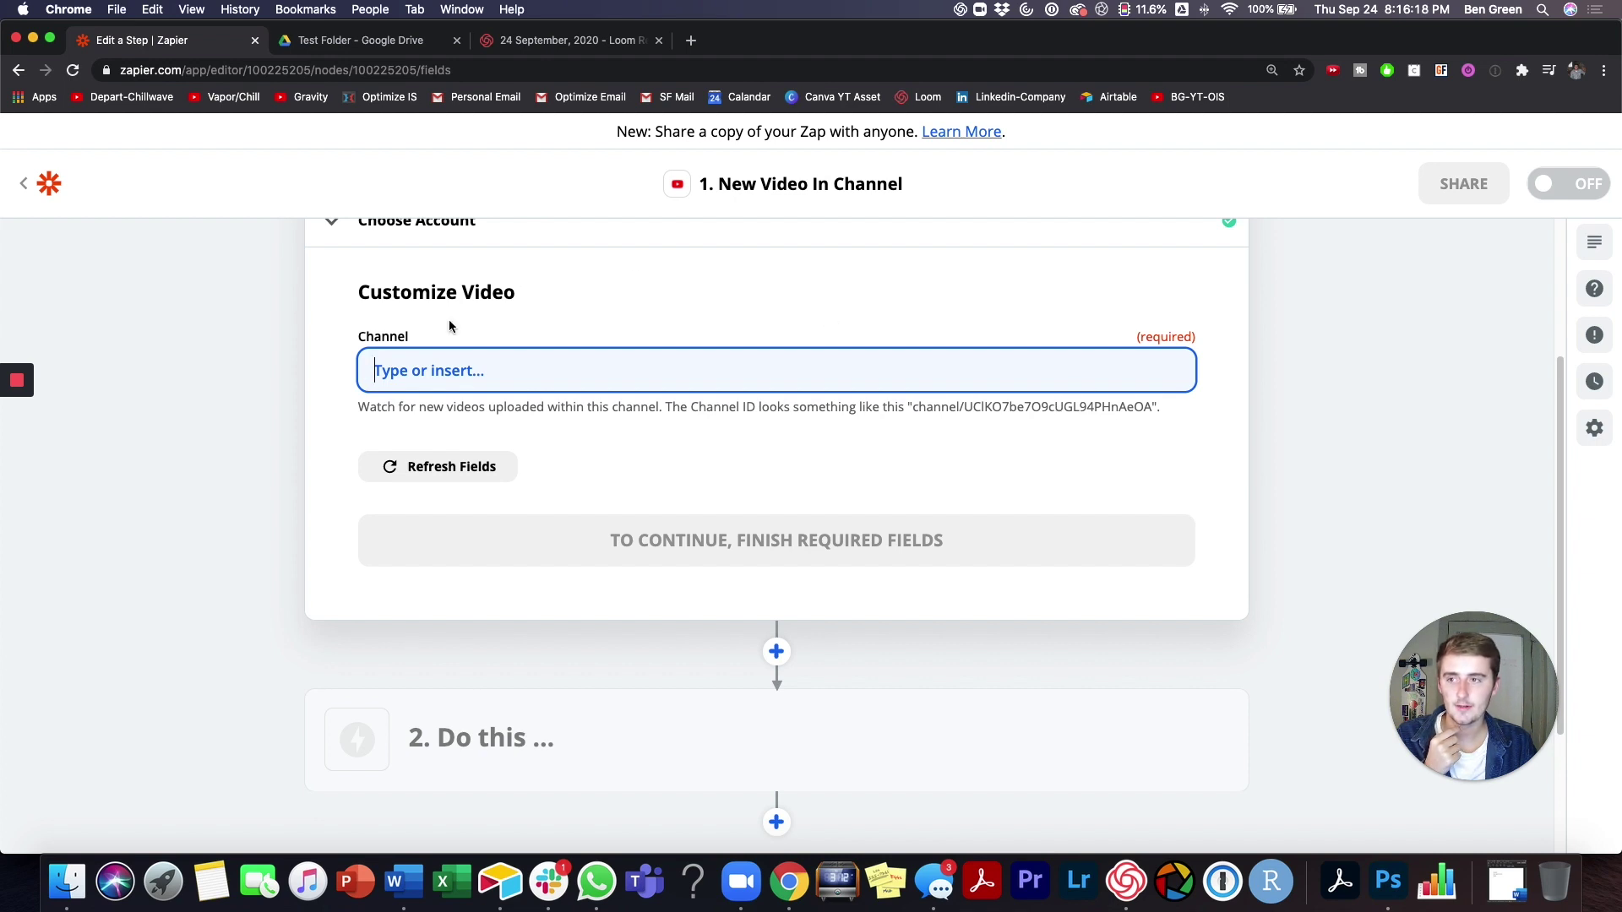
Step: Paste the YouTube channel ID into the trigger's Channel field
left_click(7, 448)
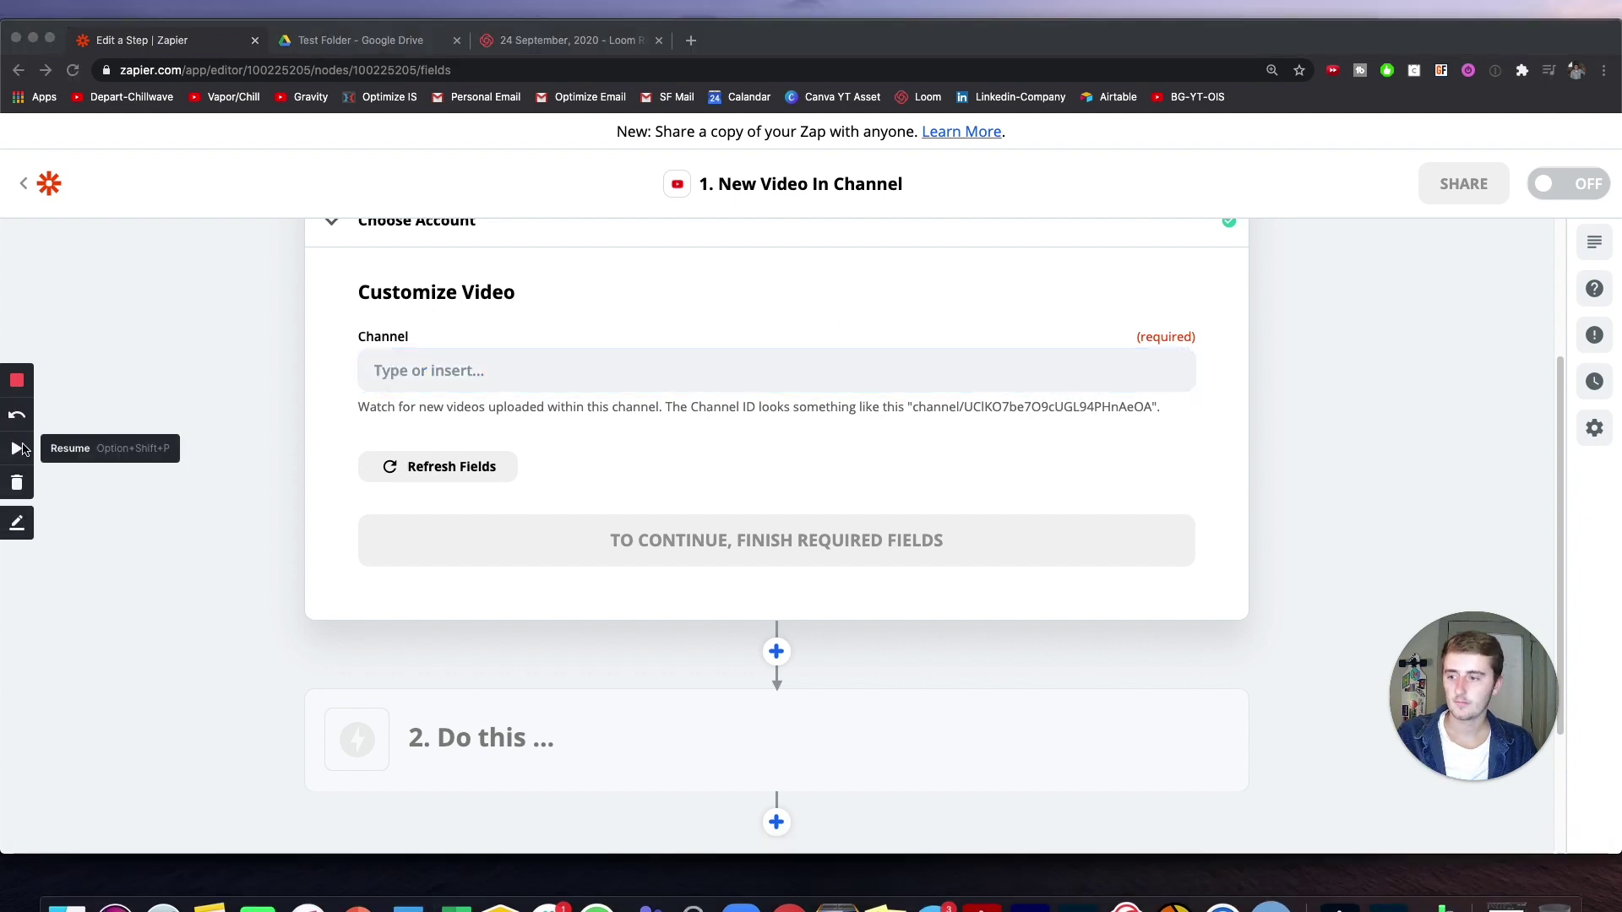
left_click(603, 366)
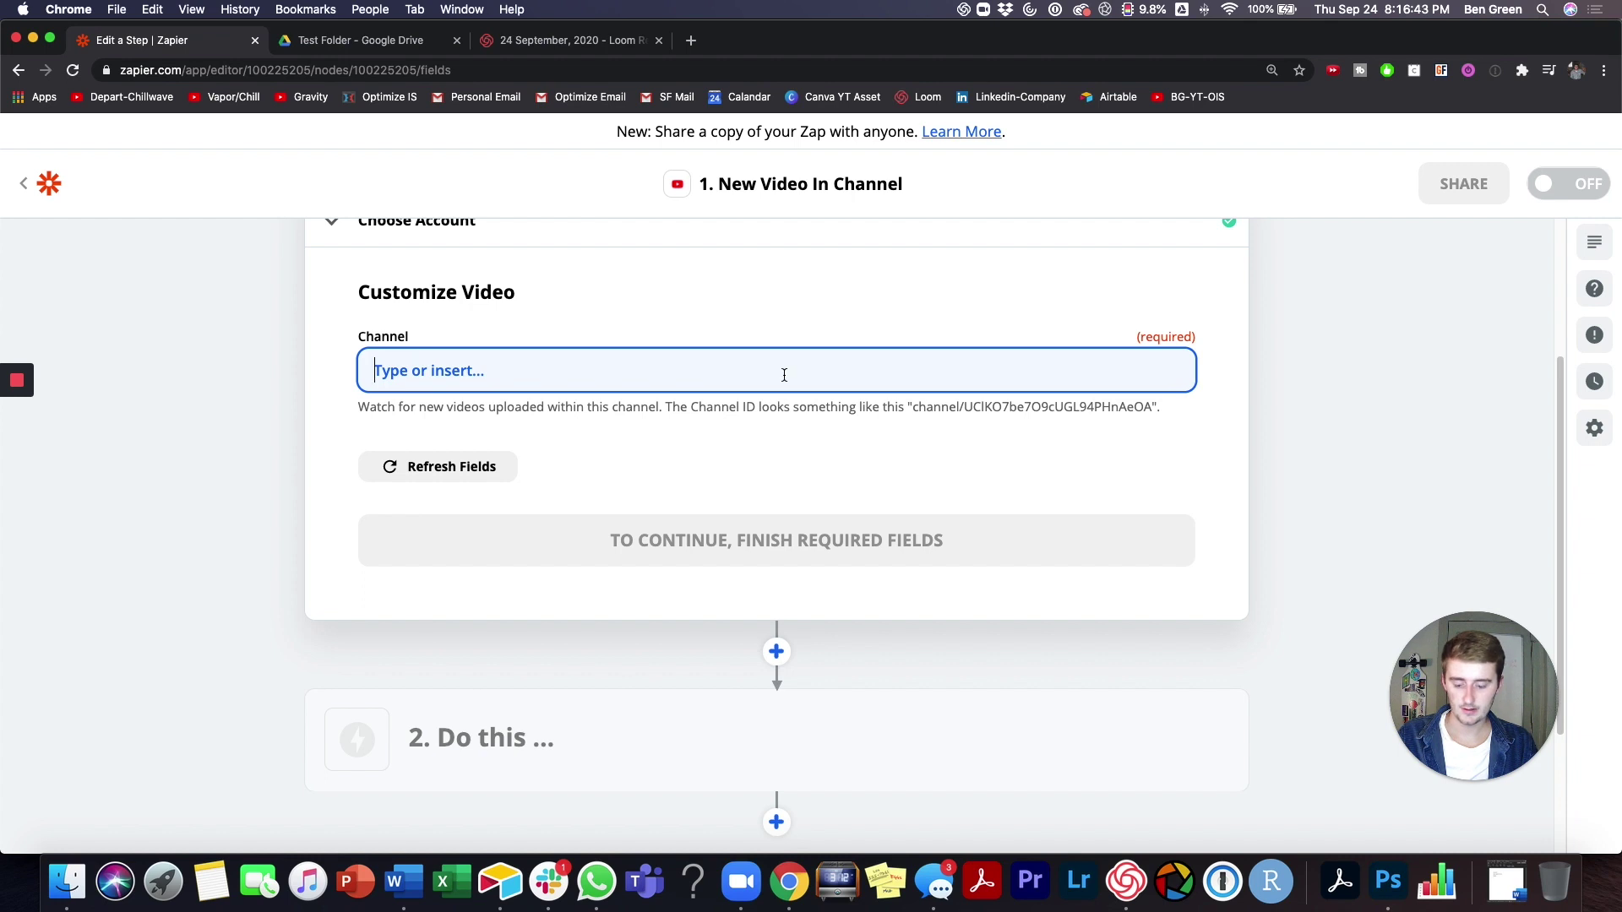
type("channel/UCKzrQ_ne_qO7UoFk0yKq4lA")
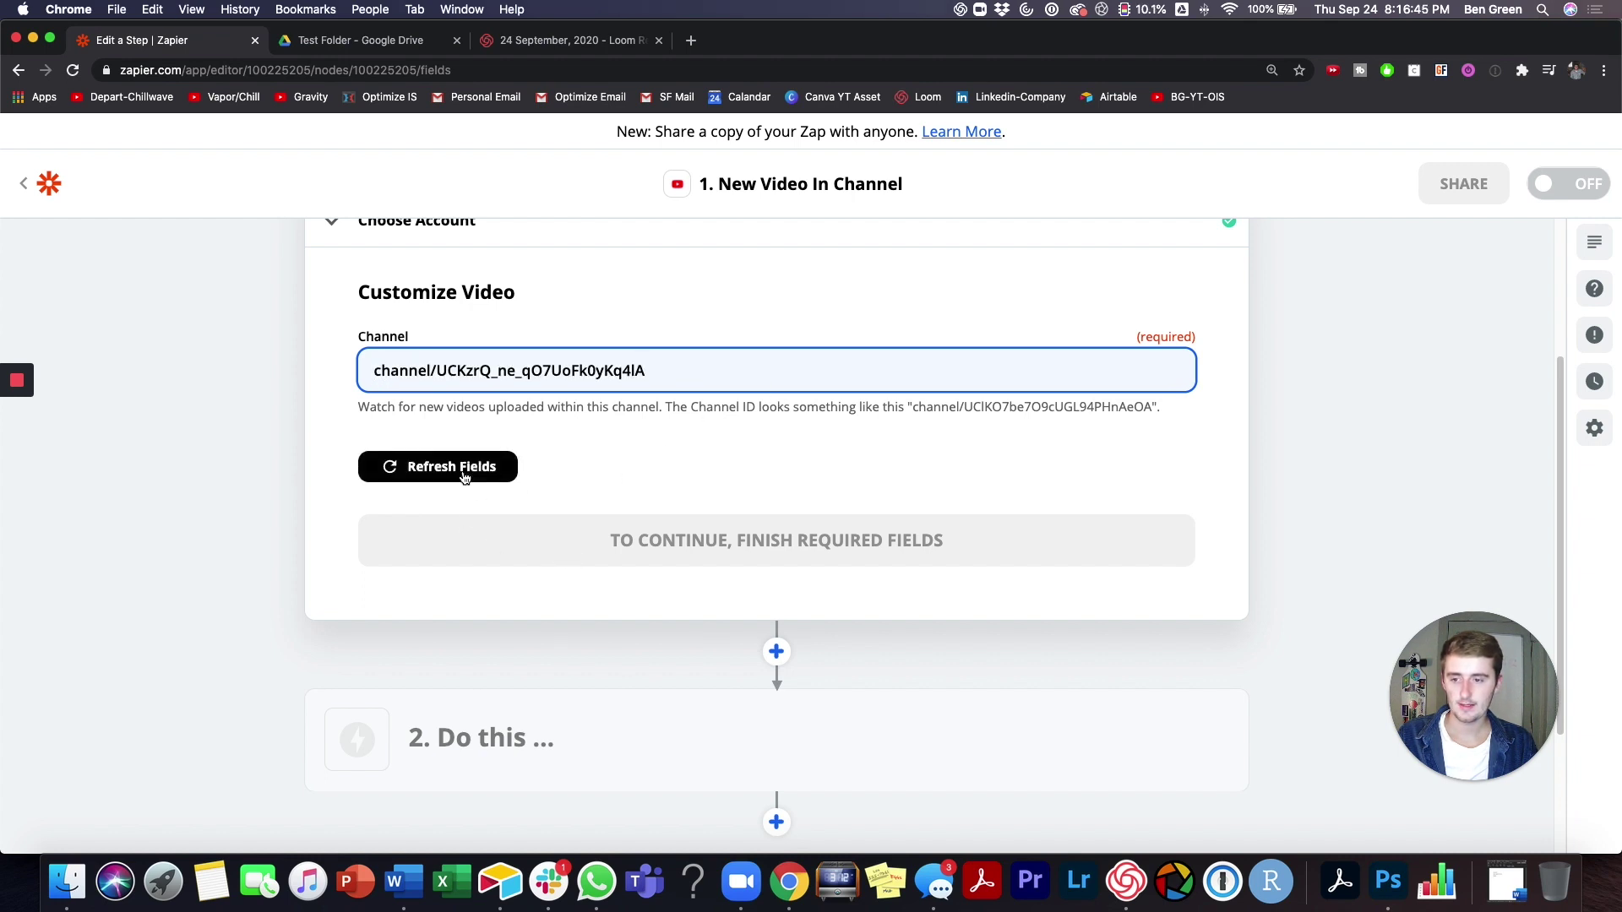
left_click(675, 459)
left_click(626, 544)
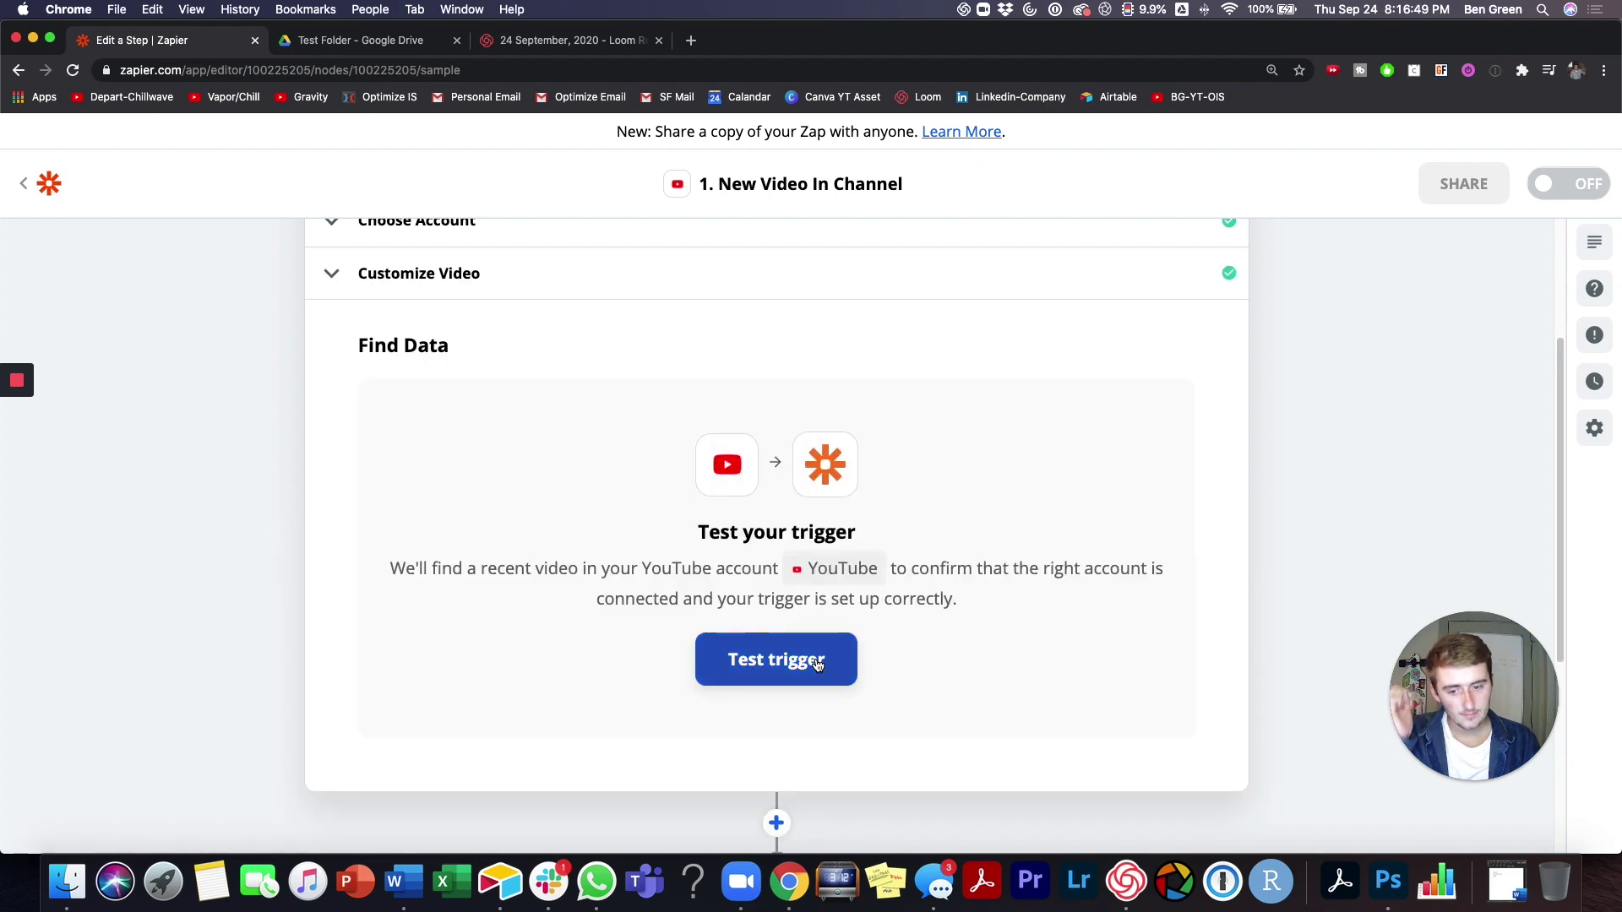
Step: Test the trigger so it finds a recent channel video, then proceed to the action step
left_click(781, 658)
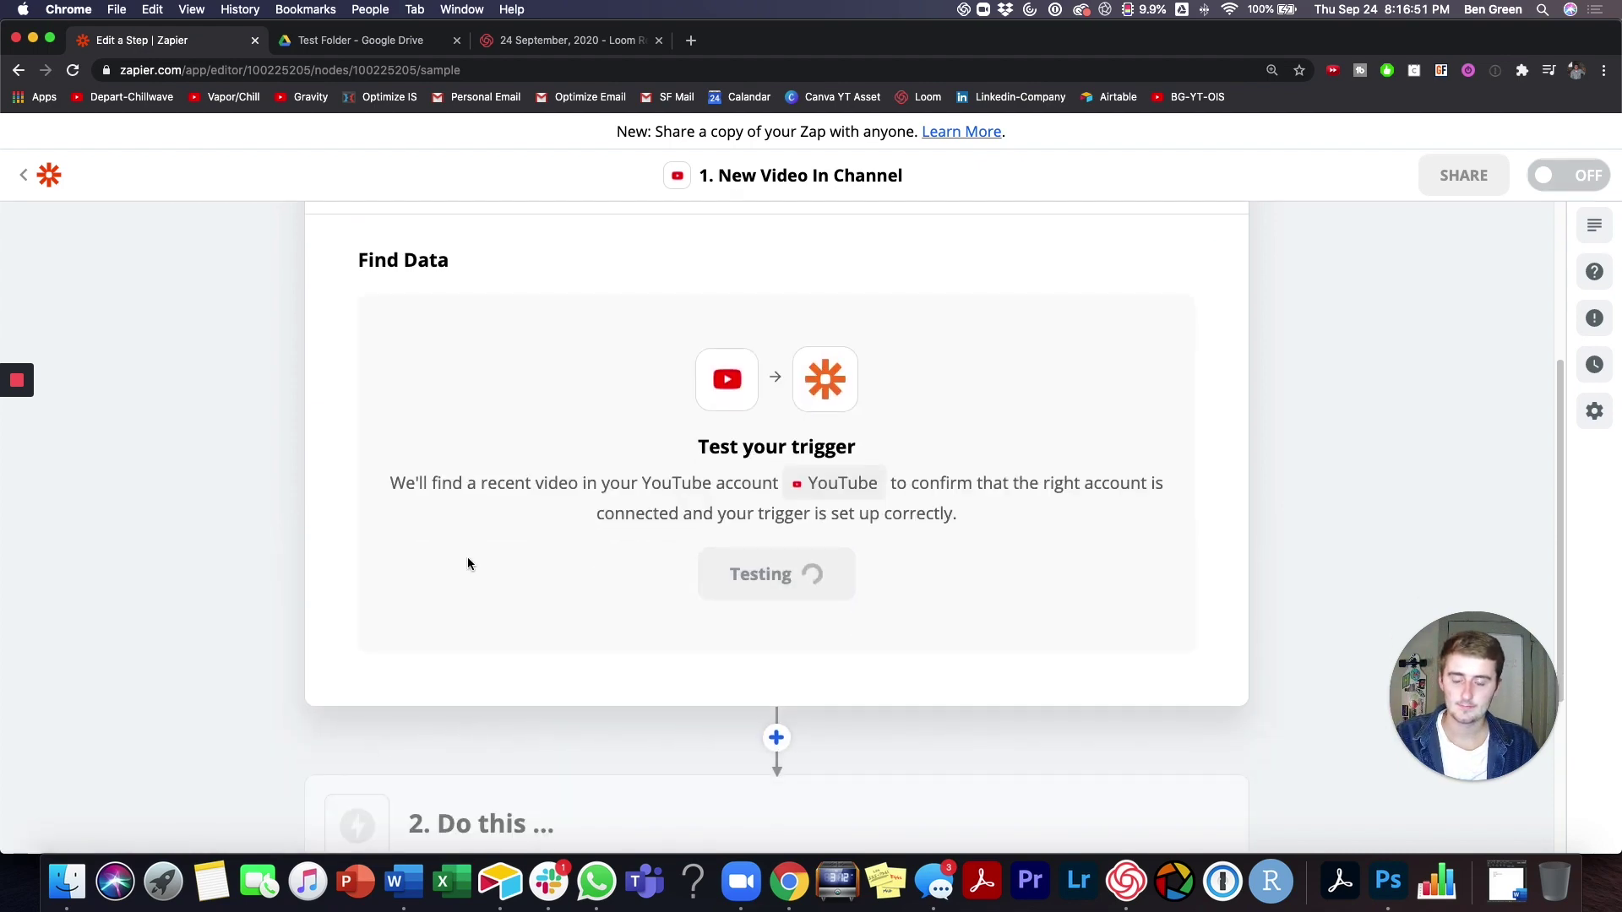
scroll(468, 558, "down", 5)
scroll(454, 566, "down", 6)
scroll(454, 566, "up", 2)
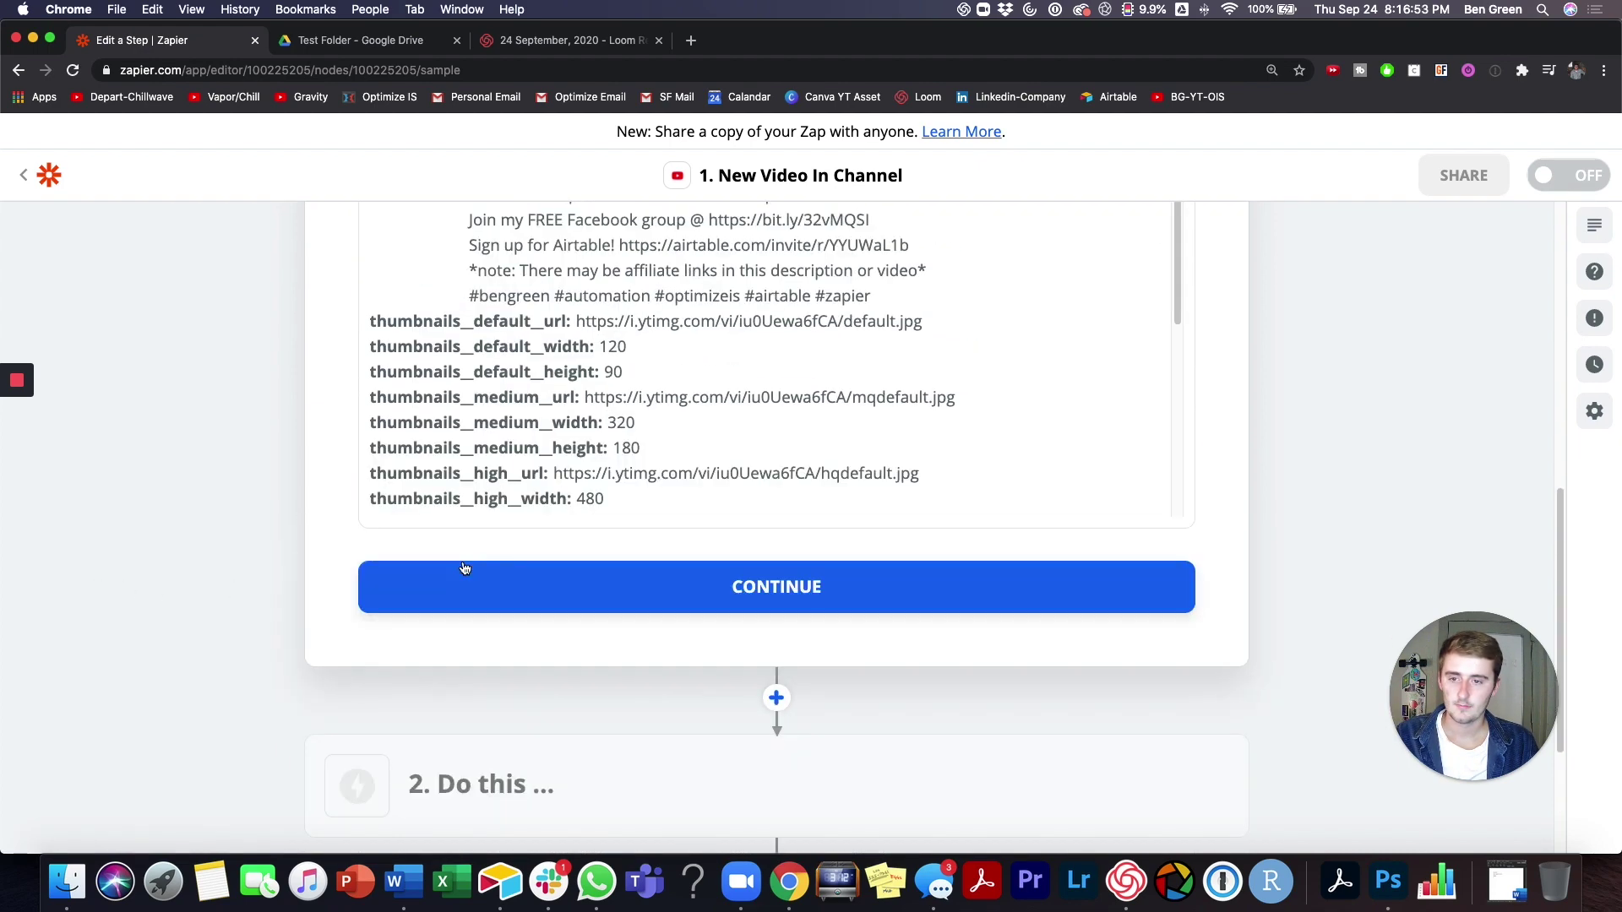
left_click(534, 562)
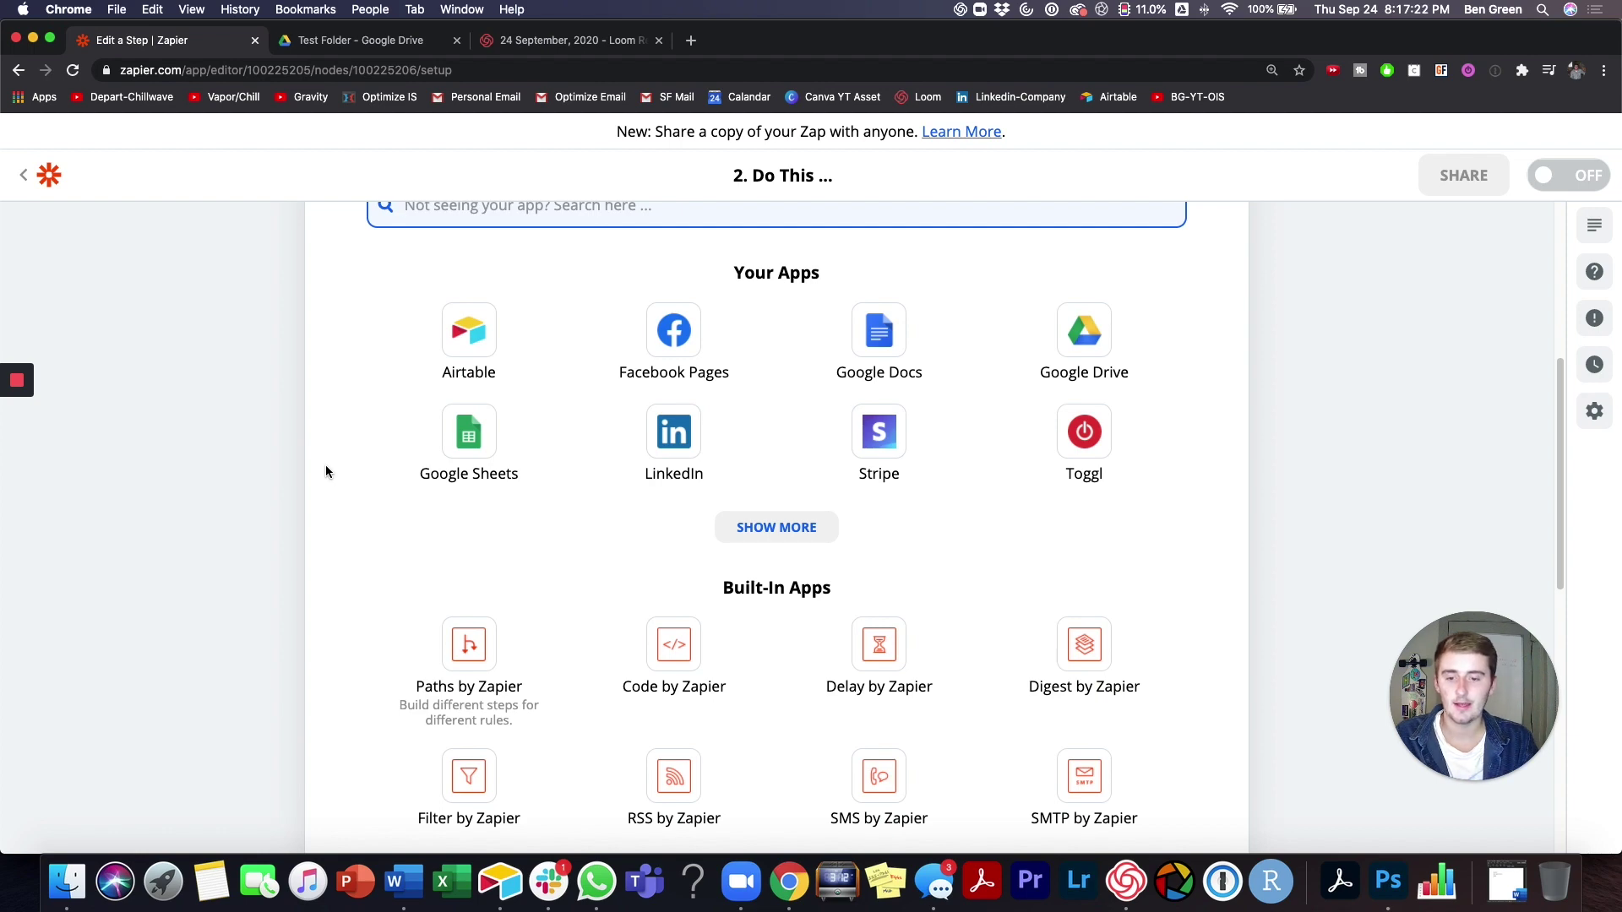
scroll(253, 588, "down", 3)
scroll(250, 580, "down", 3)
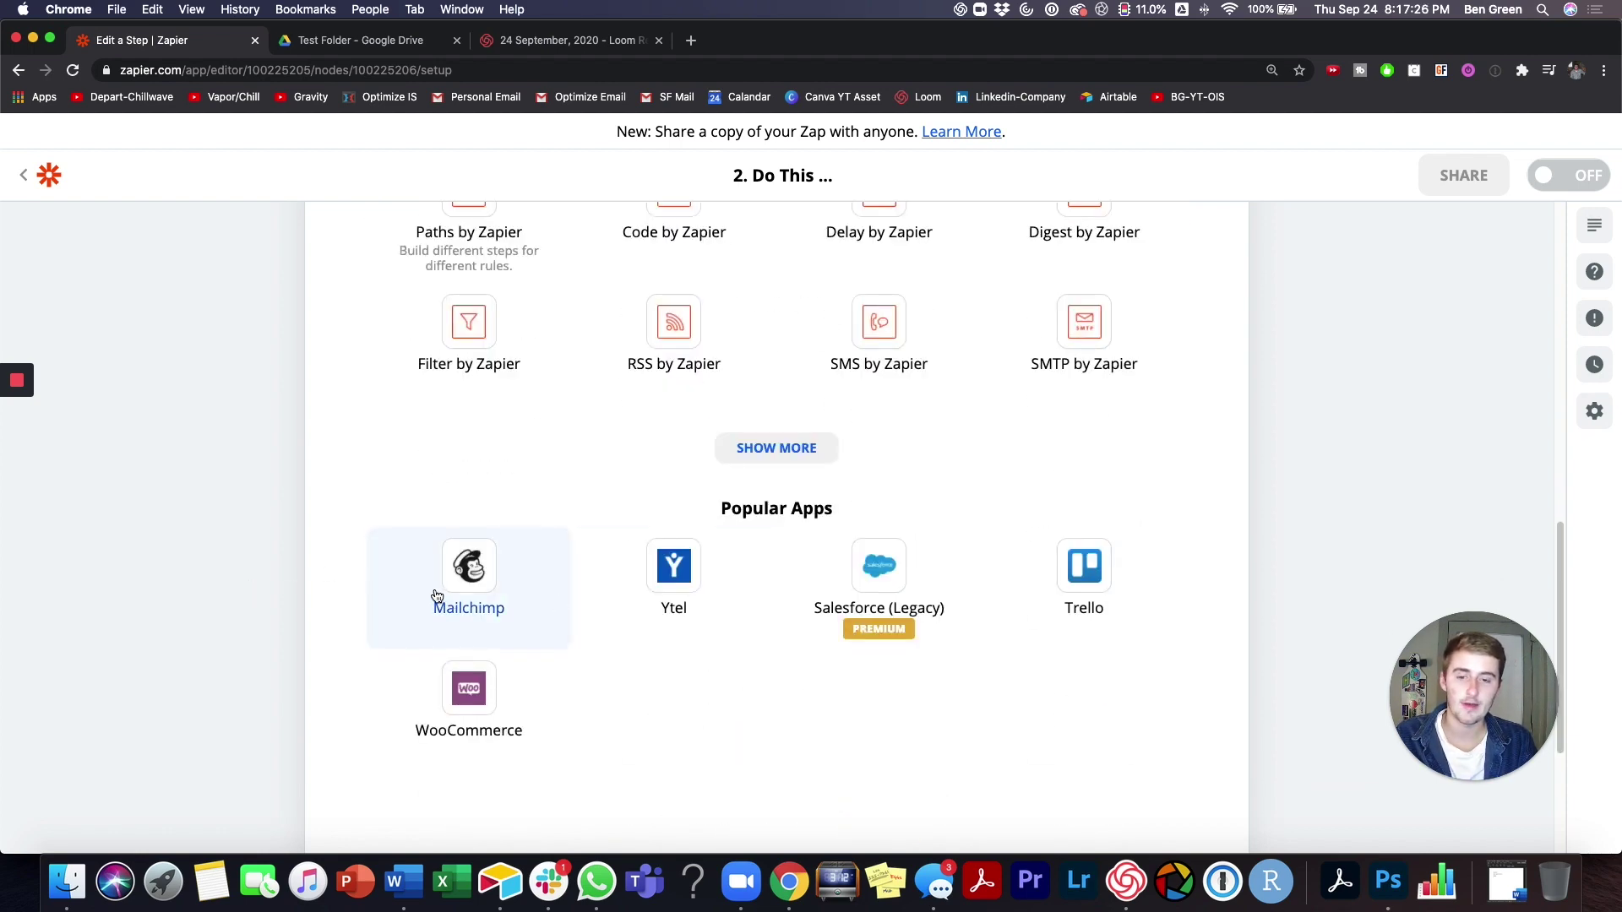
scroll(437, 597, "up", 6)
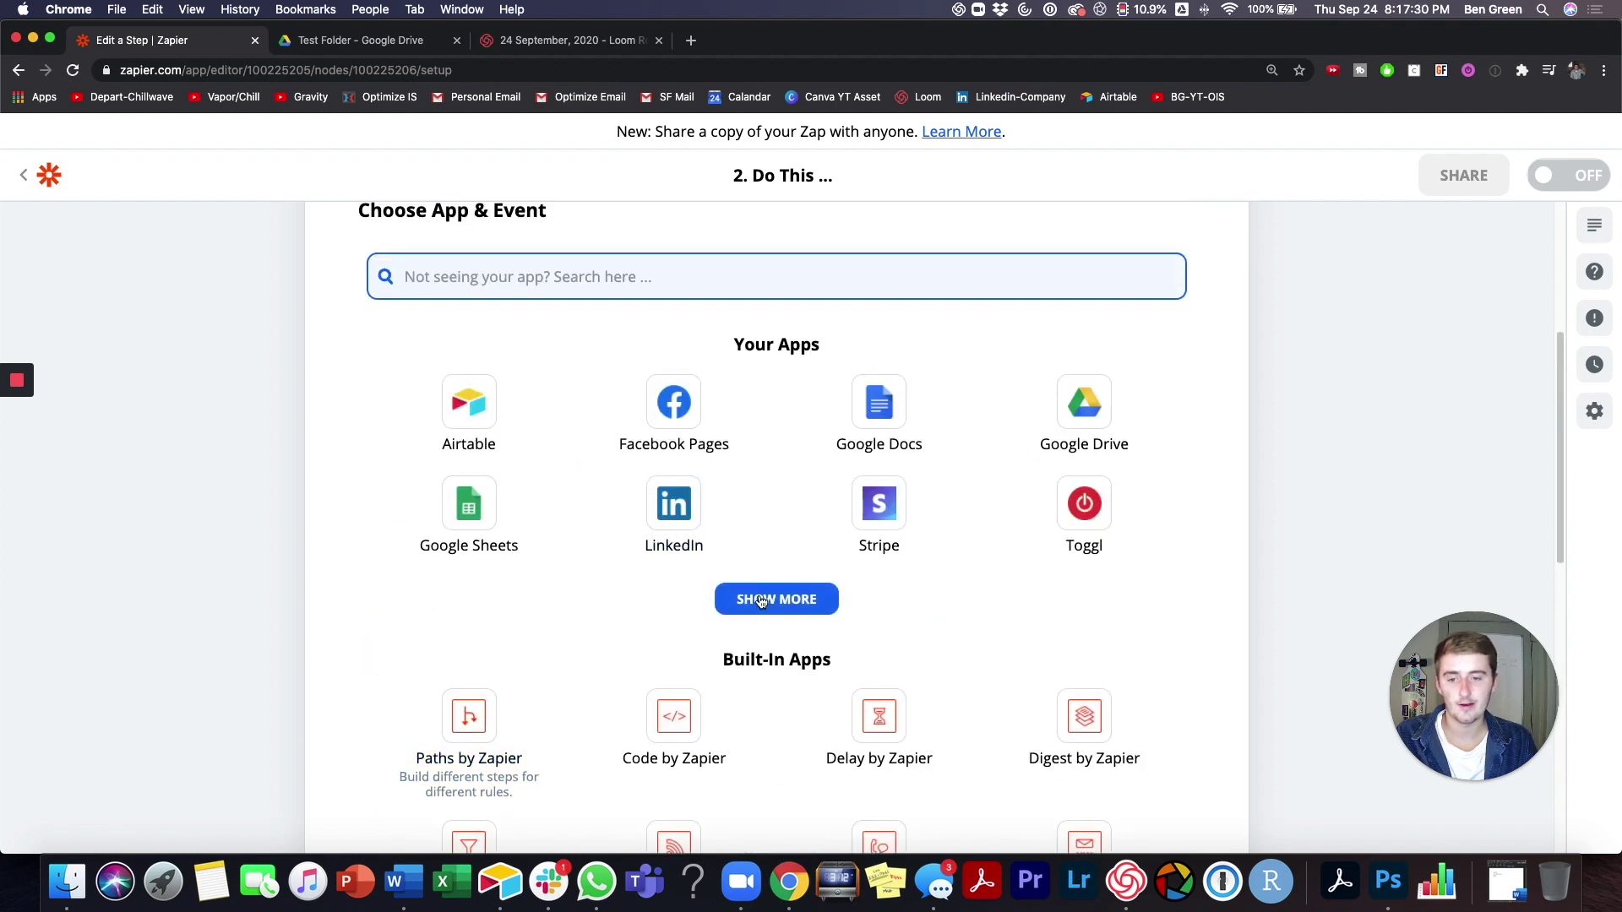
scroll(726, 582, "up", 5)
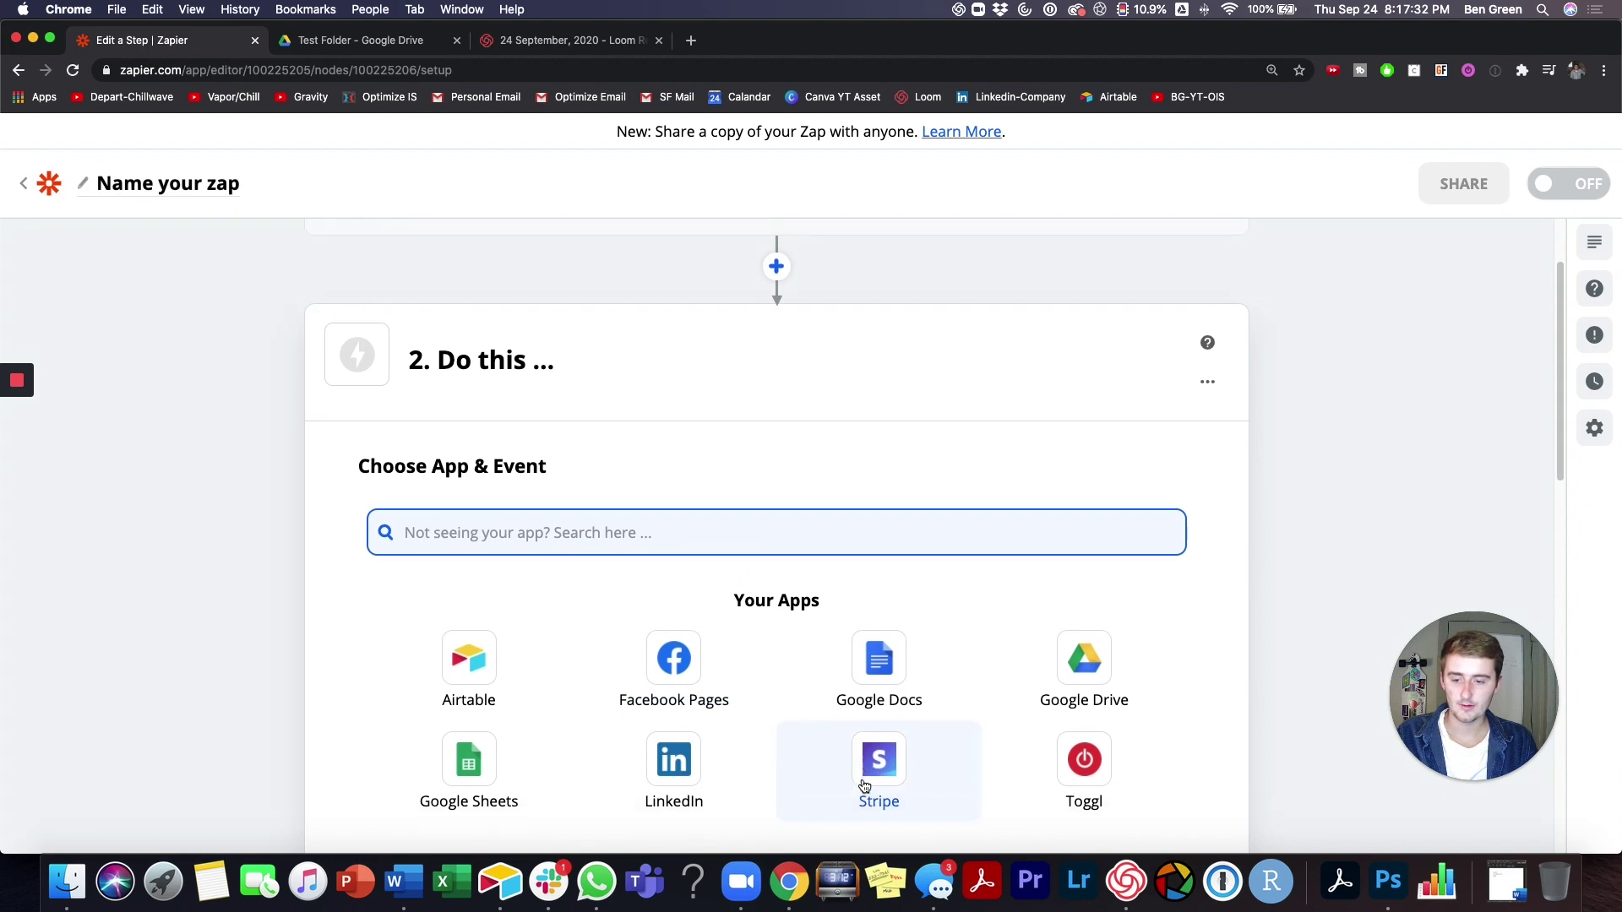
scroll(863, 785, "down", 3)
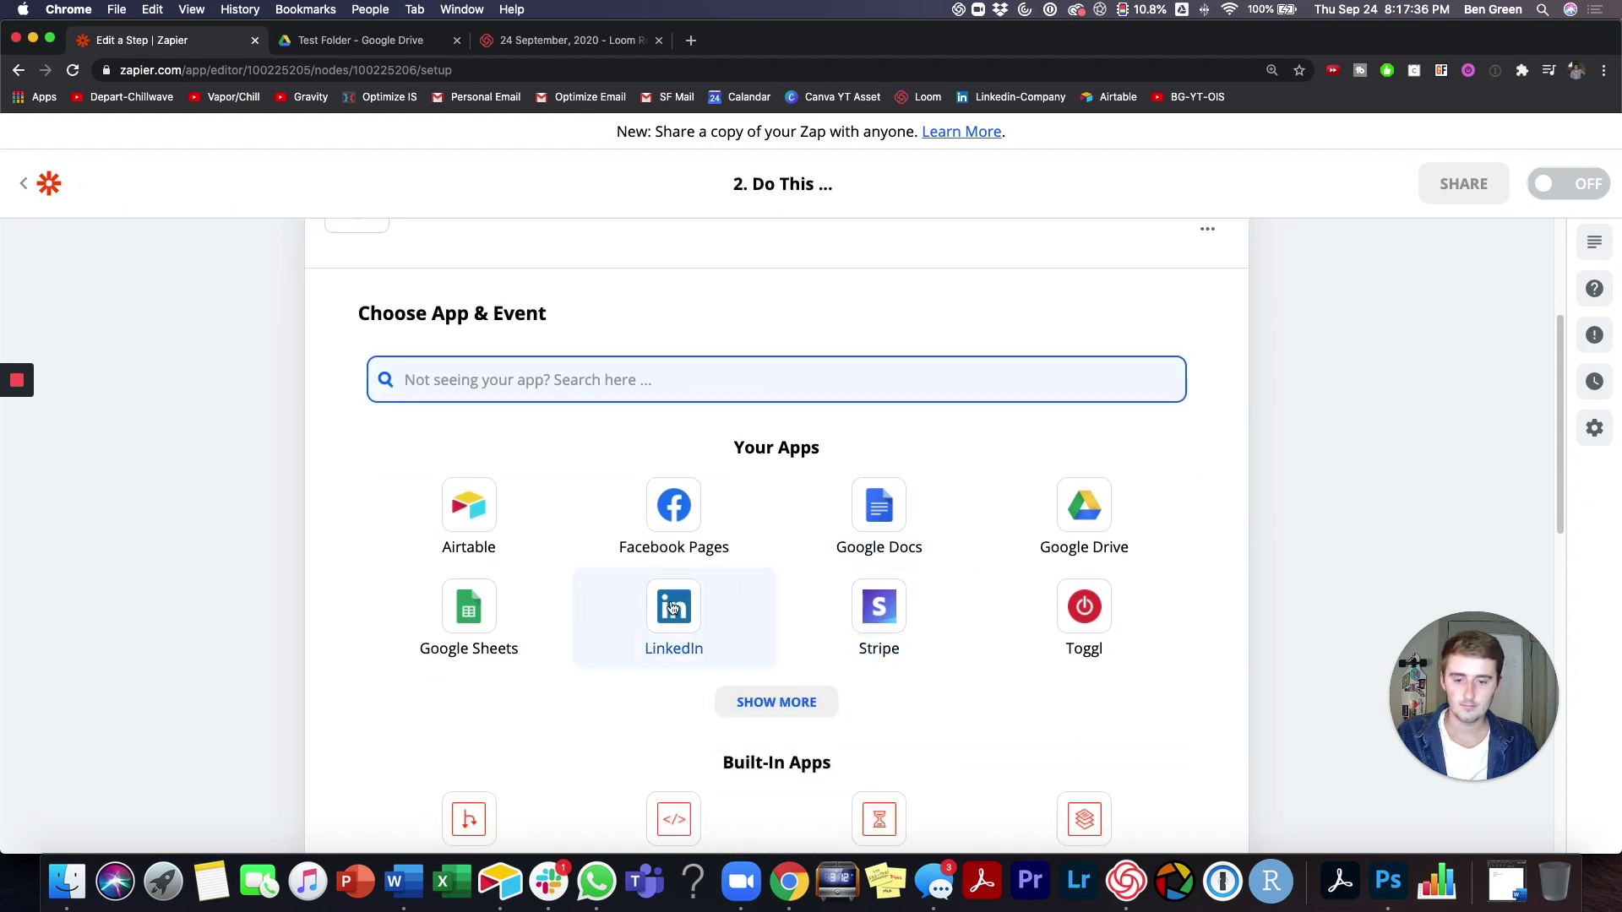
Step: Make the action LinkedIn's Create Company Update using the connected LinkedIn account
left_click(674, 608)
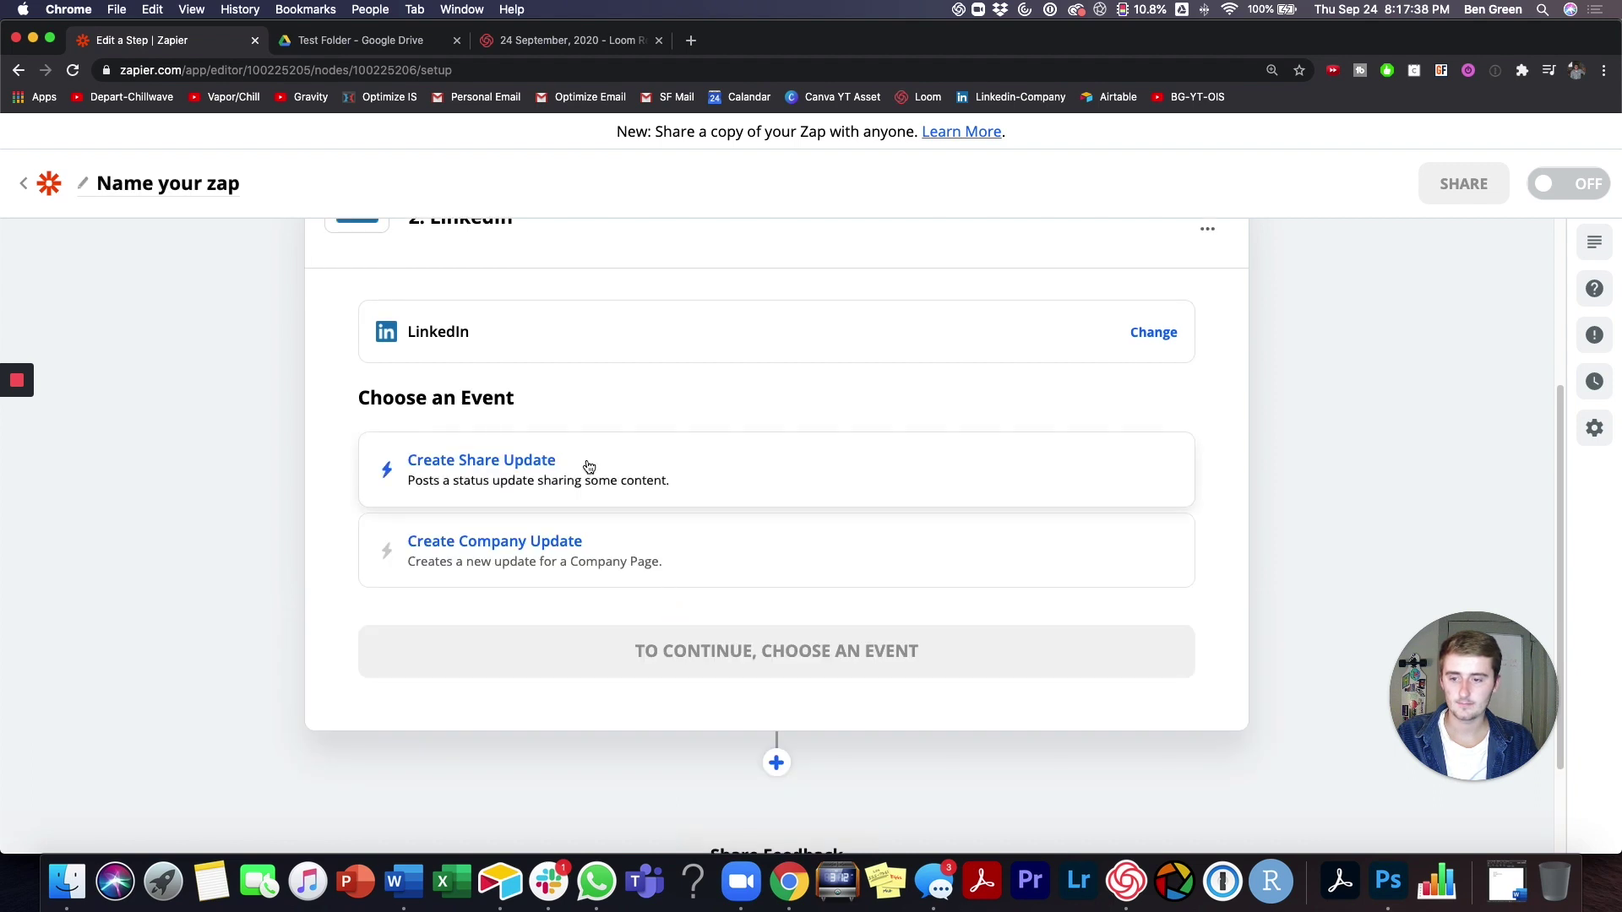
left_click(525, 558)
left_click(547, 550)
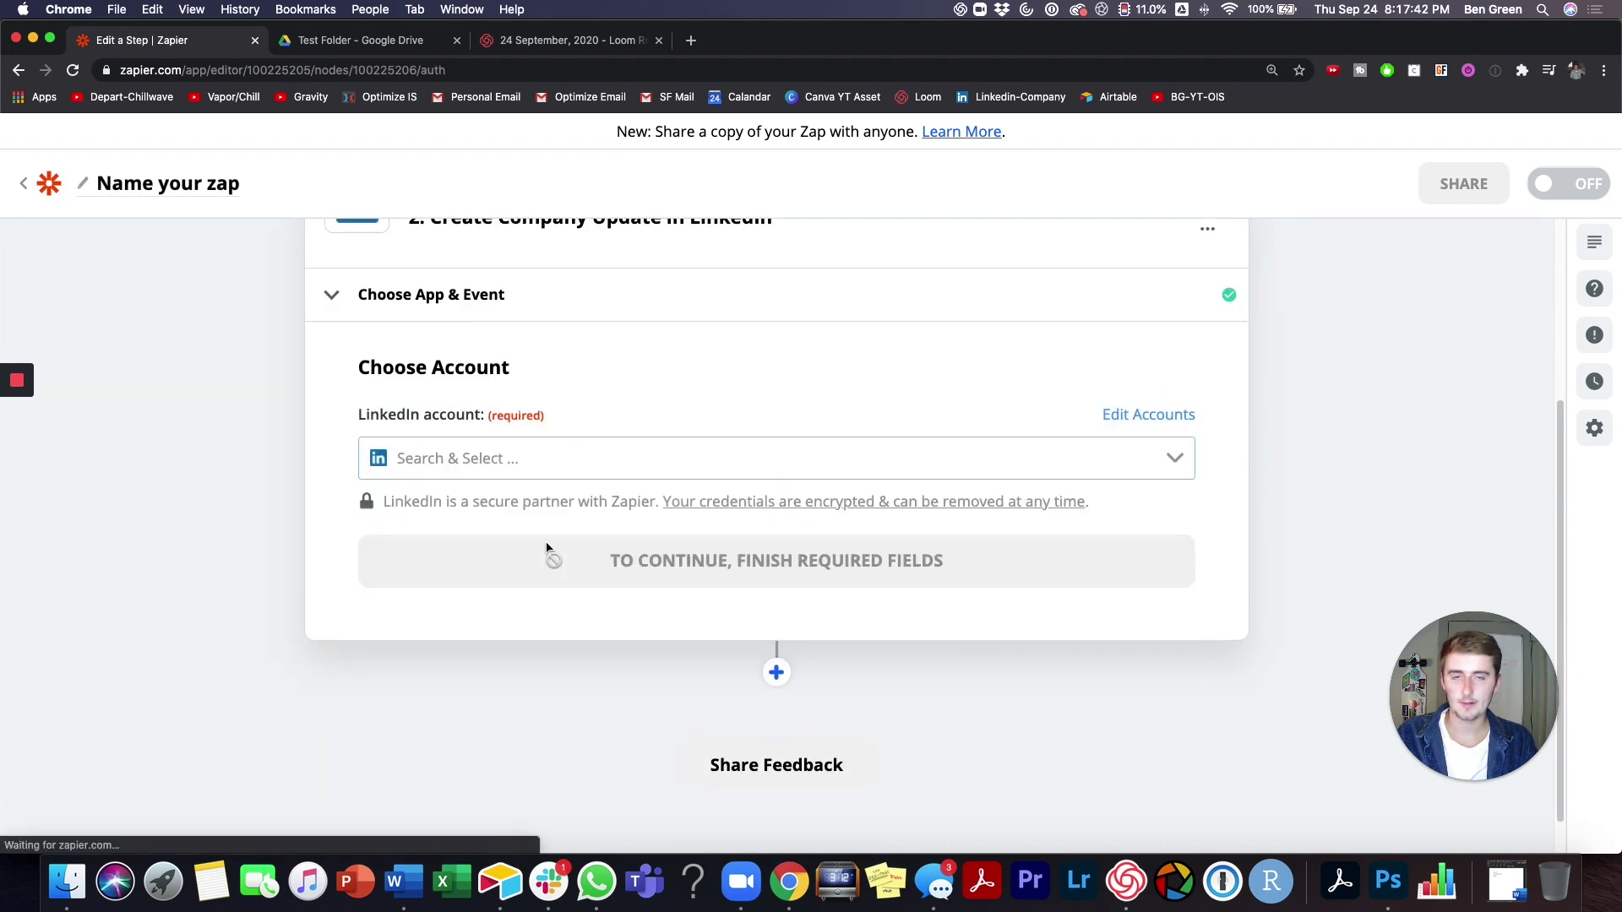
left_click(536, 454)
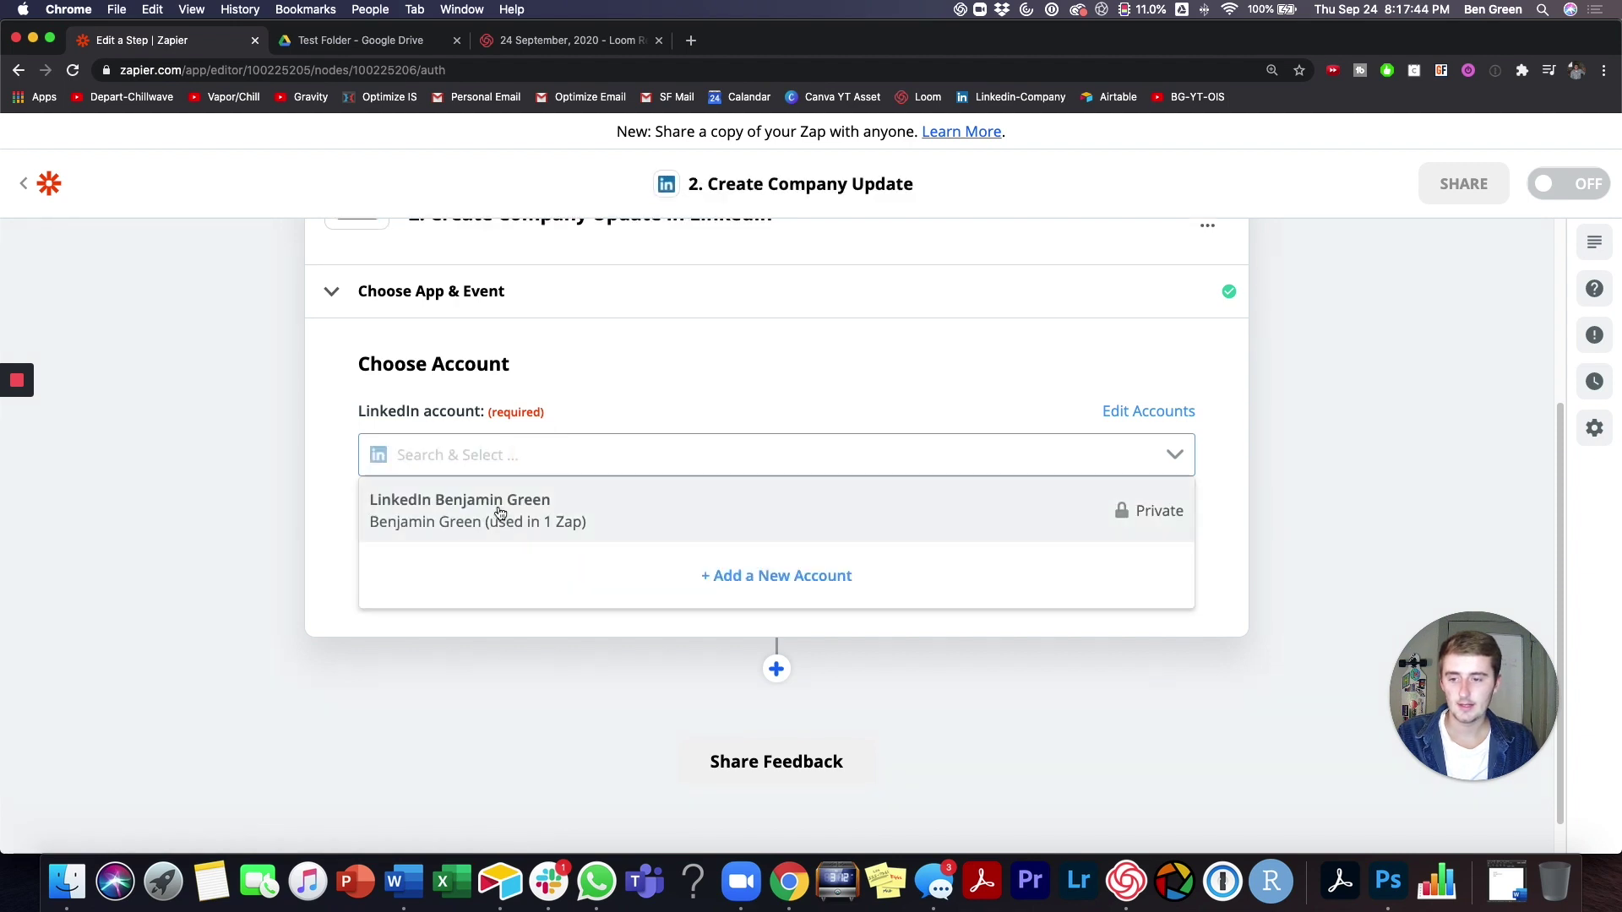
left_click(499, 519)
left_click(509, 558)
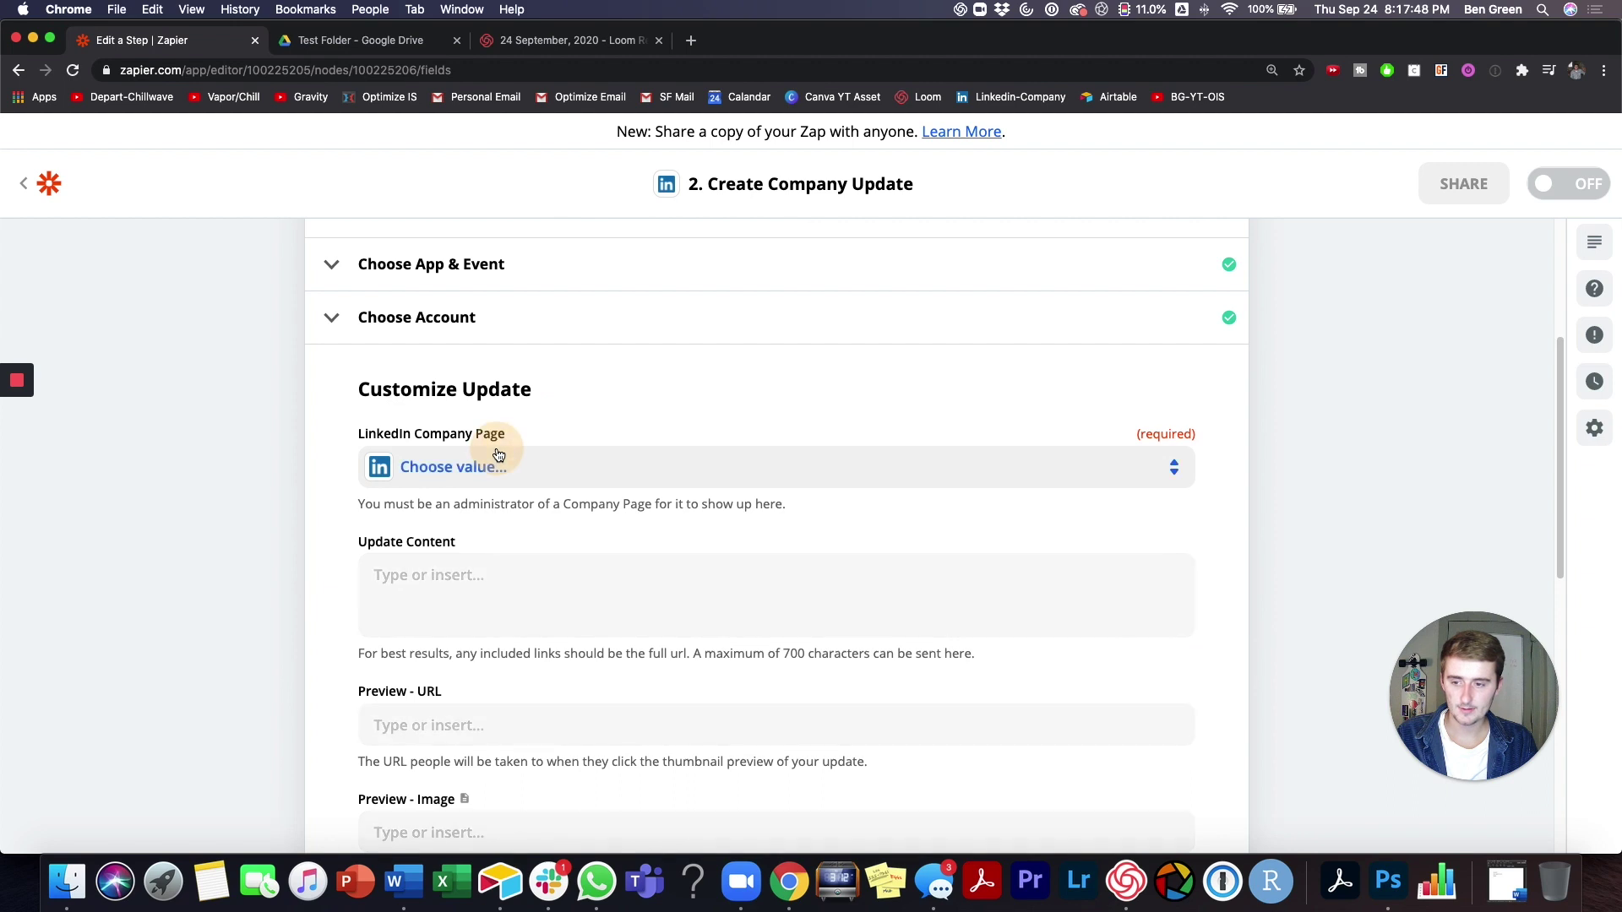
Step: Select Optimize IS as the LinkedIn company page for the update
left_click(498, 460)
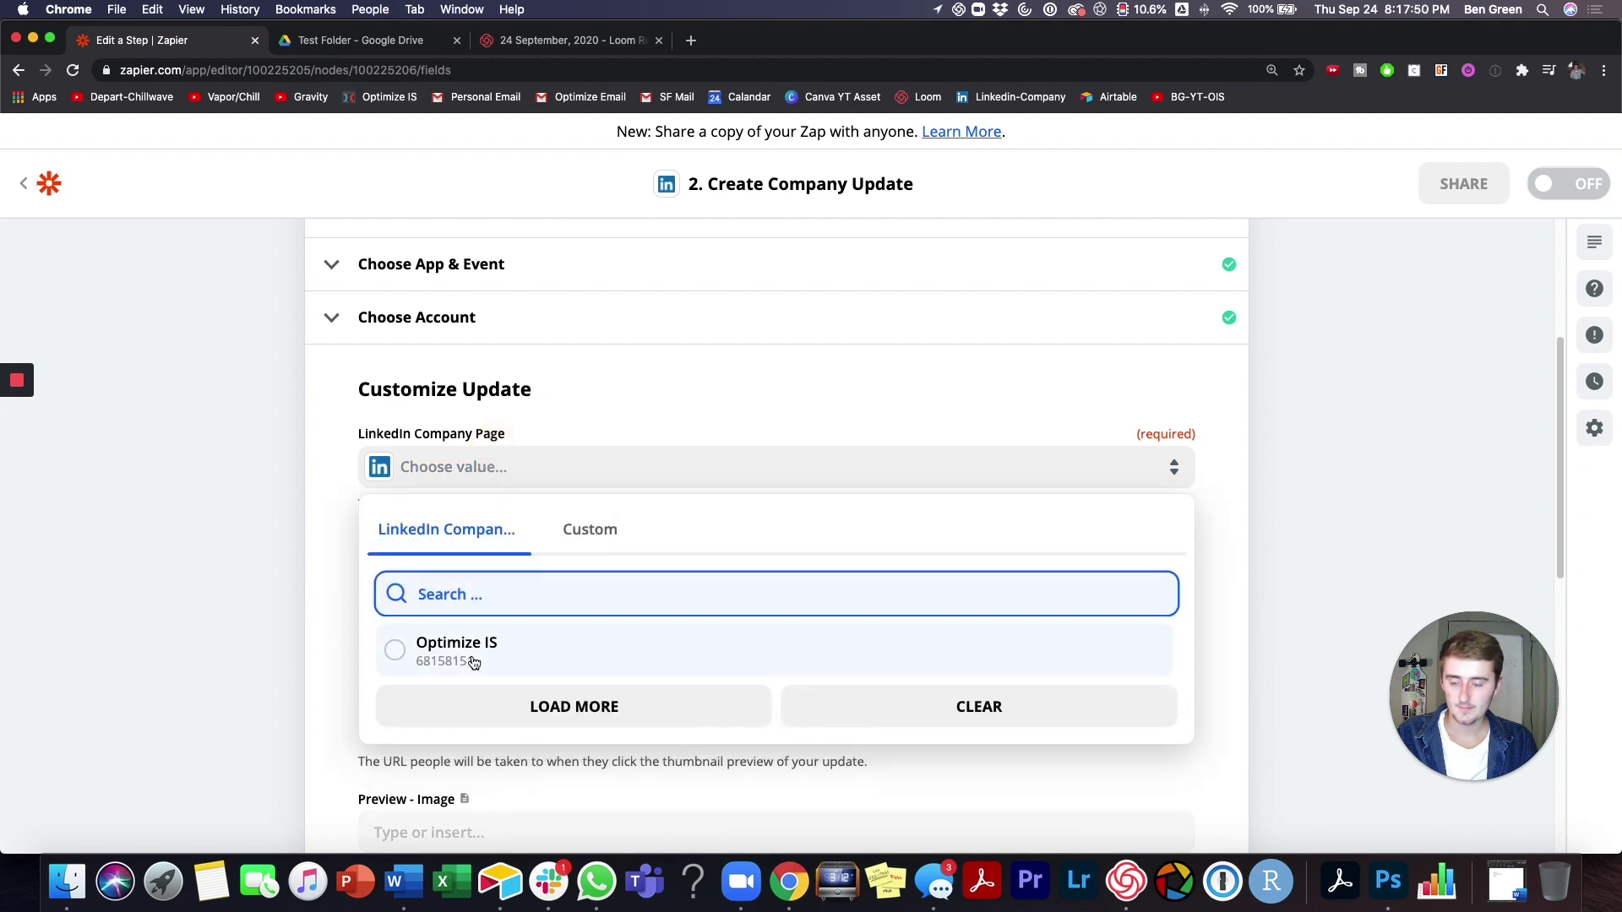
left_click(469, 656)
scroll(350, 550, "down", 3)
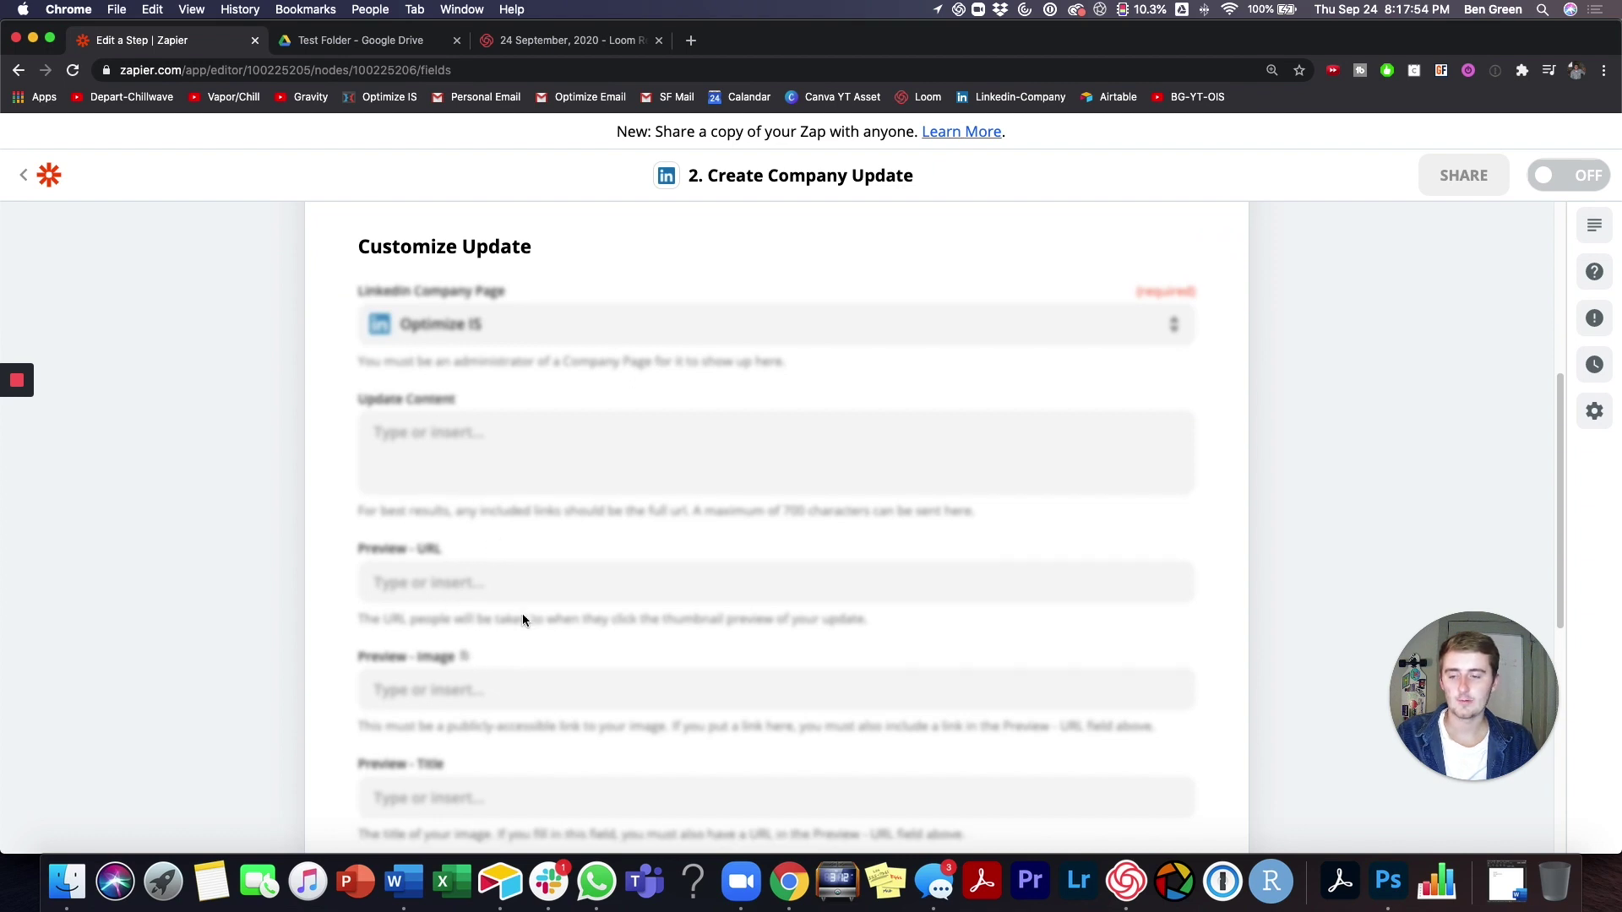
Step: Write the update as 'Go check out my new video' with the video Title, then the URL on a new line
left_click(527, 443)
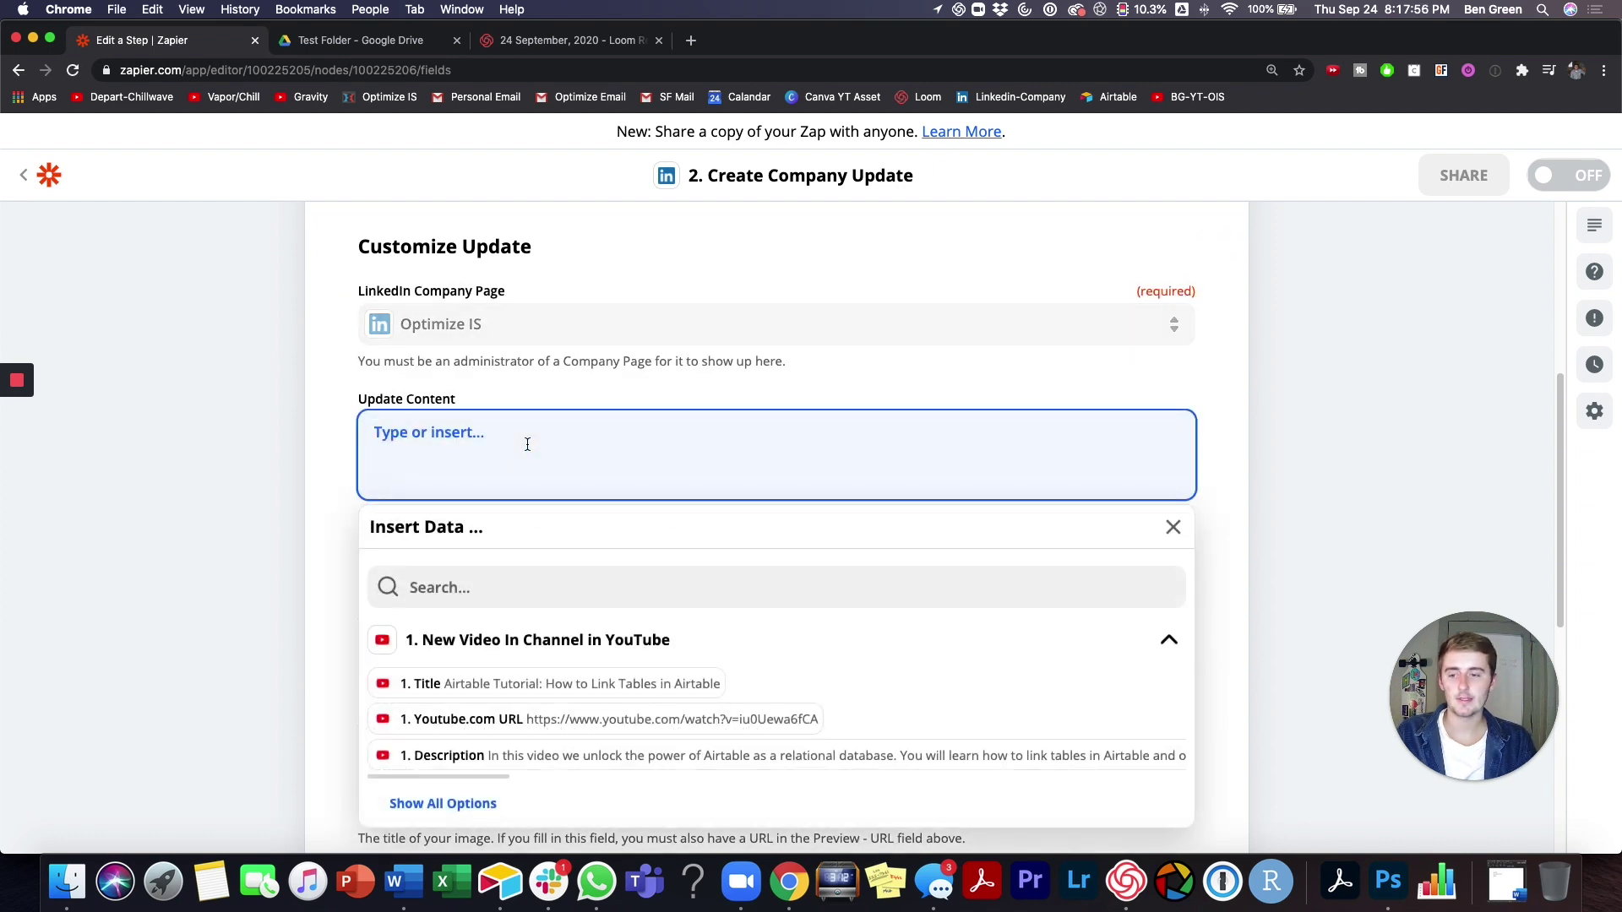
left_click(562, 676)
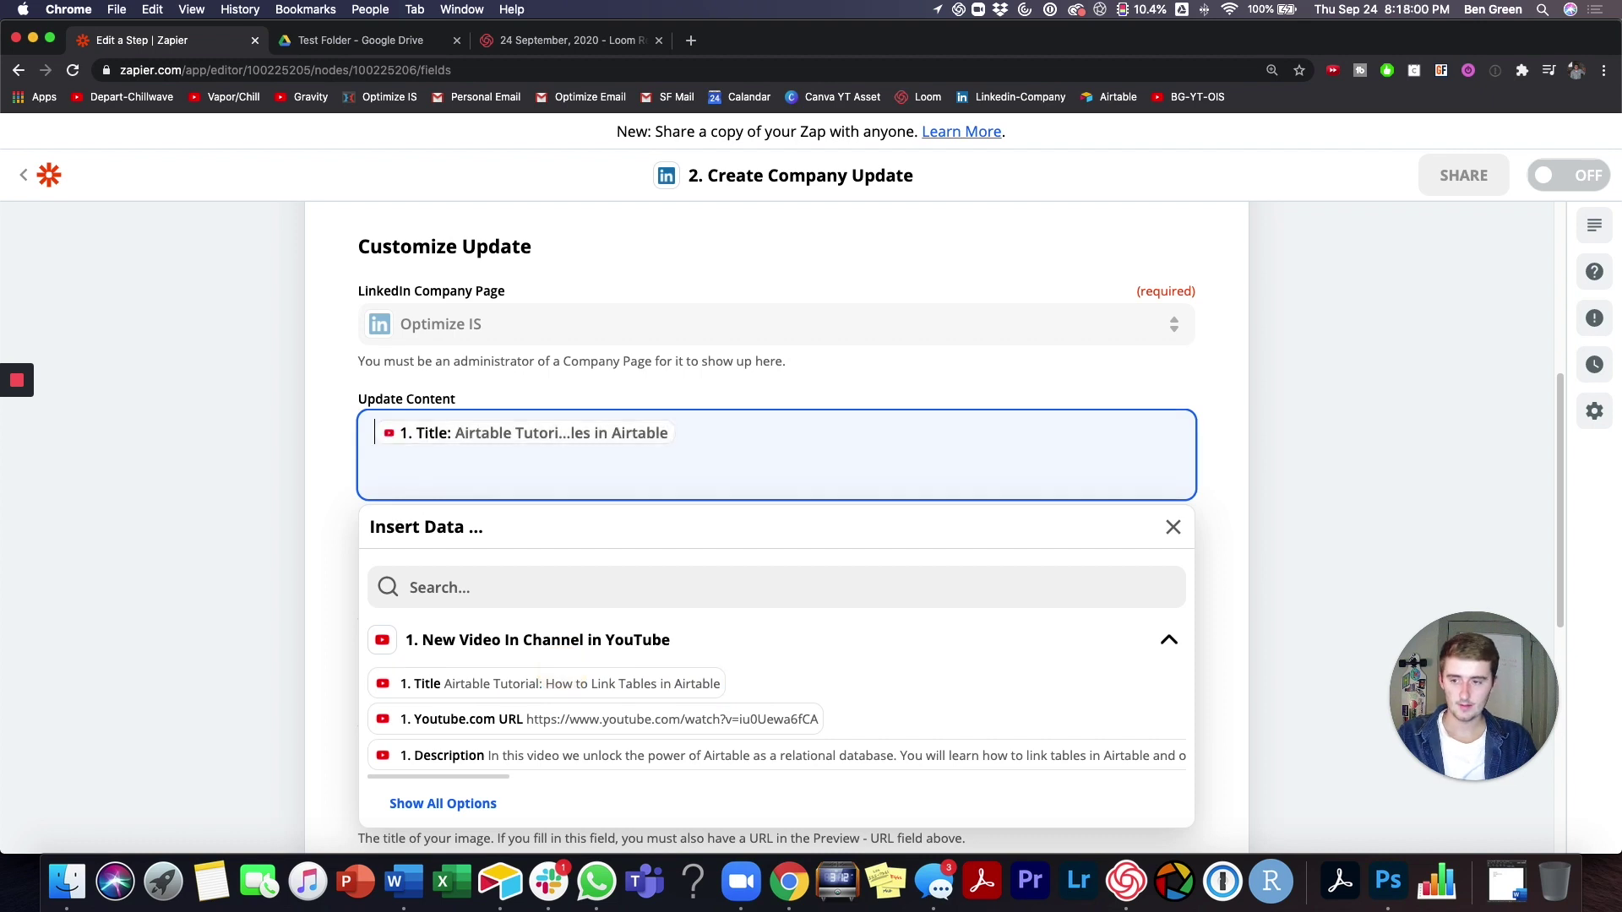
type("Go")
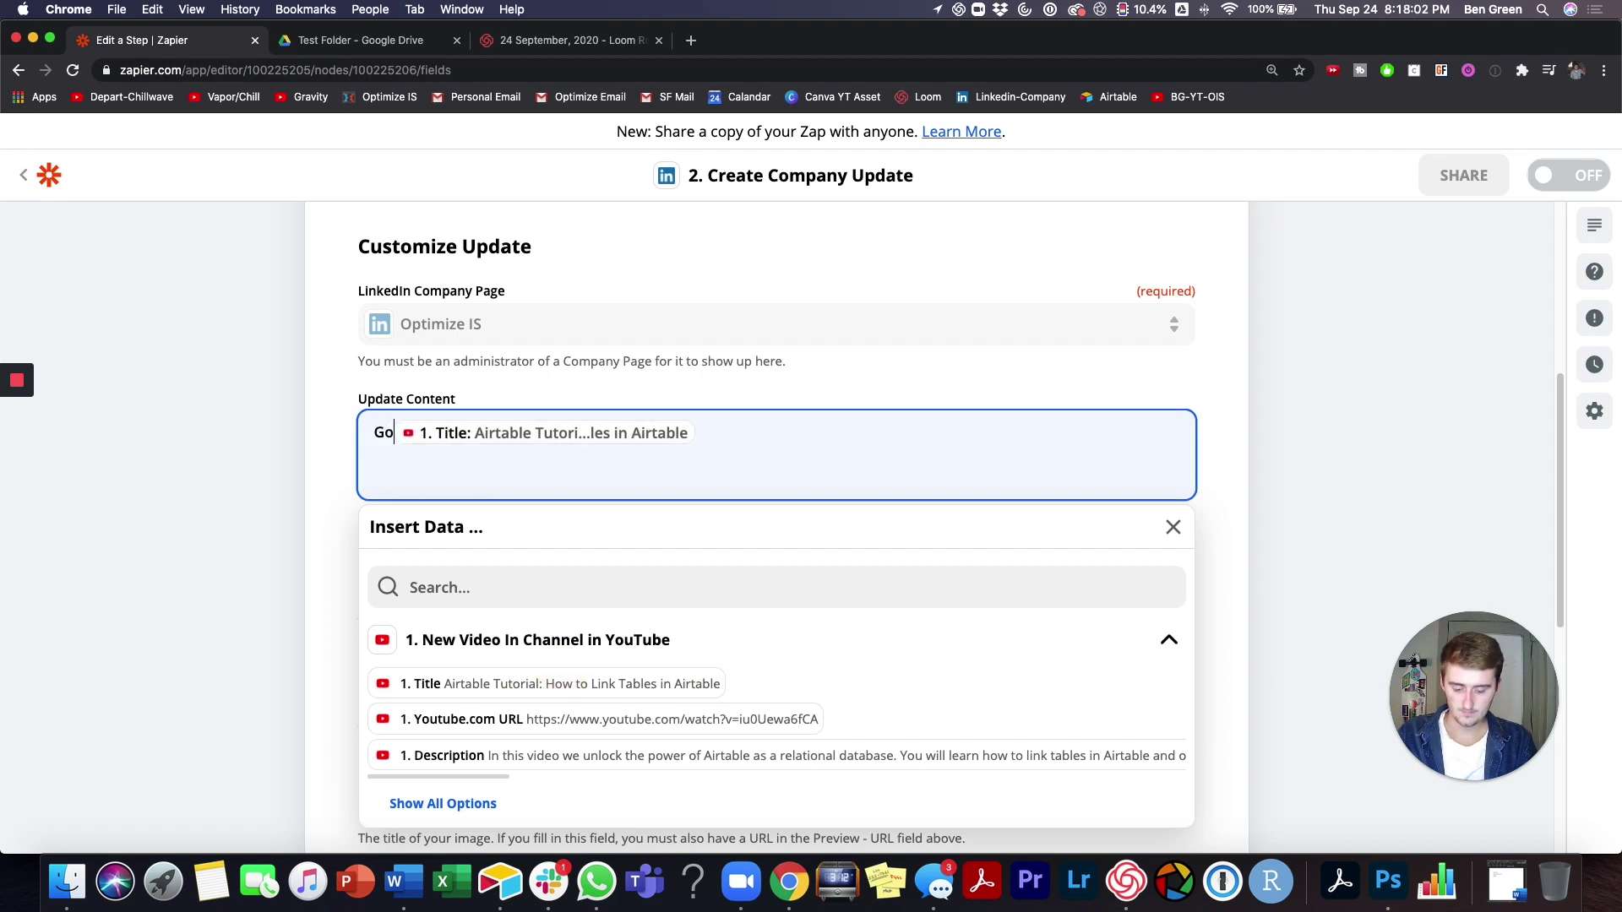
type(" check out")
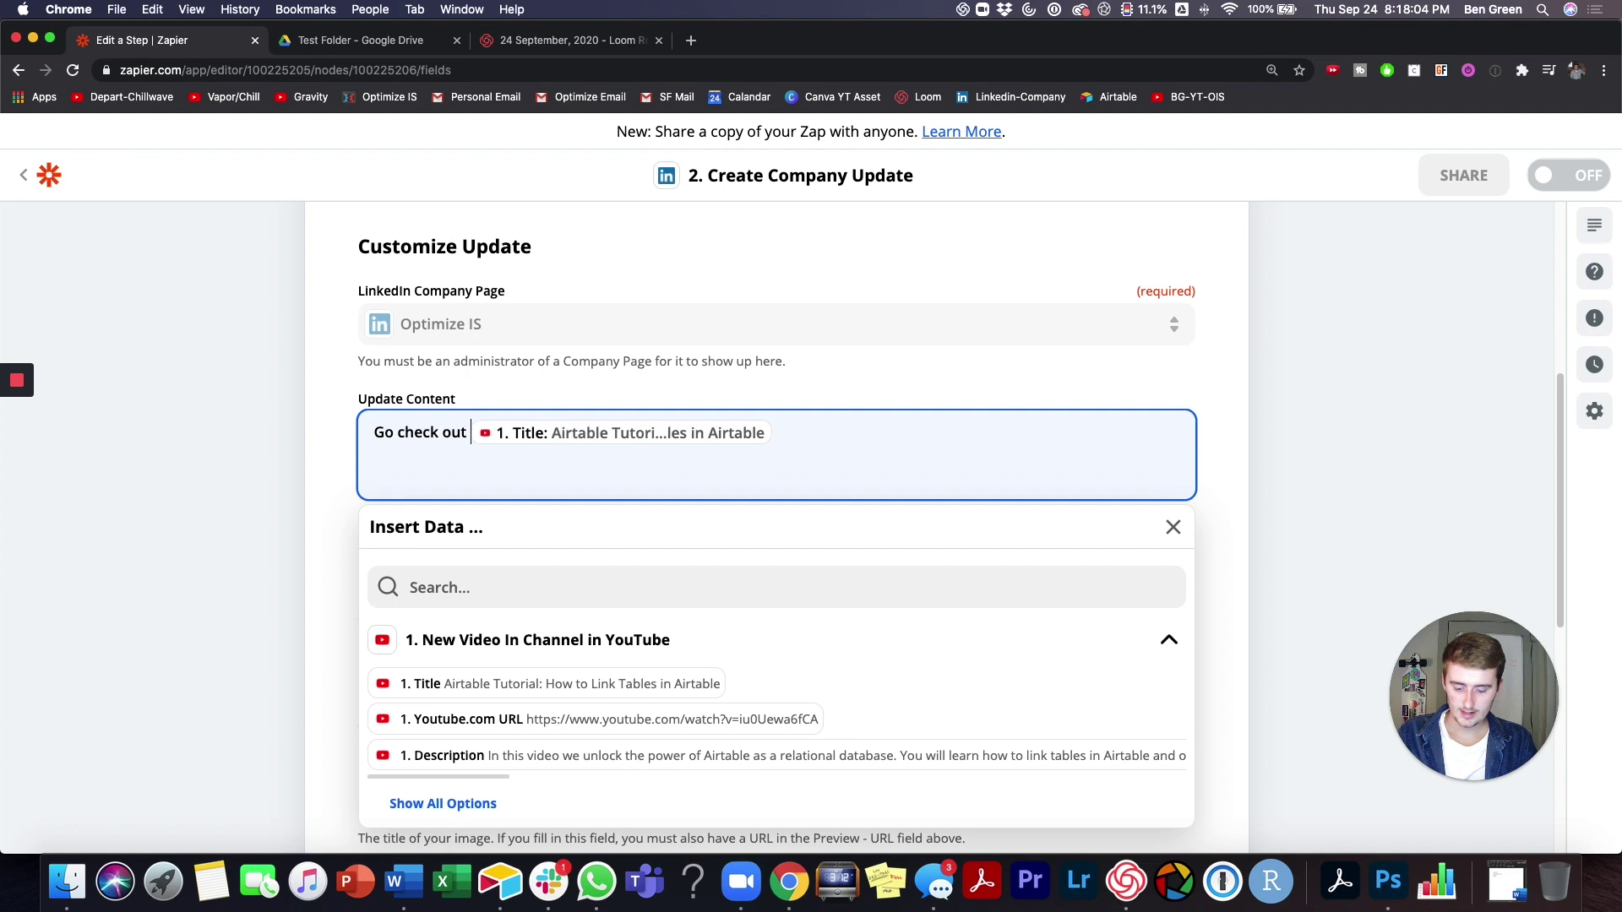
type(" my new video \"")
left_click(905, 430)
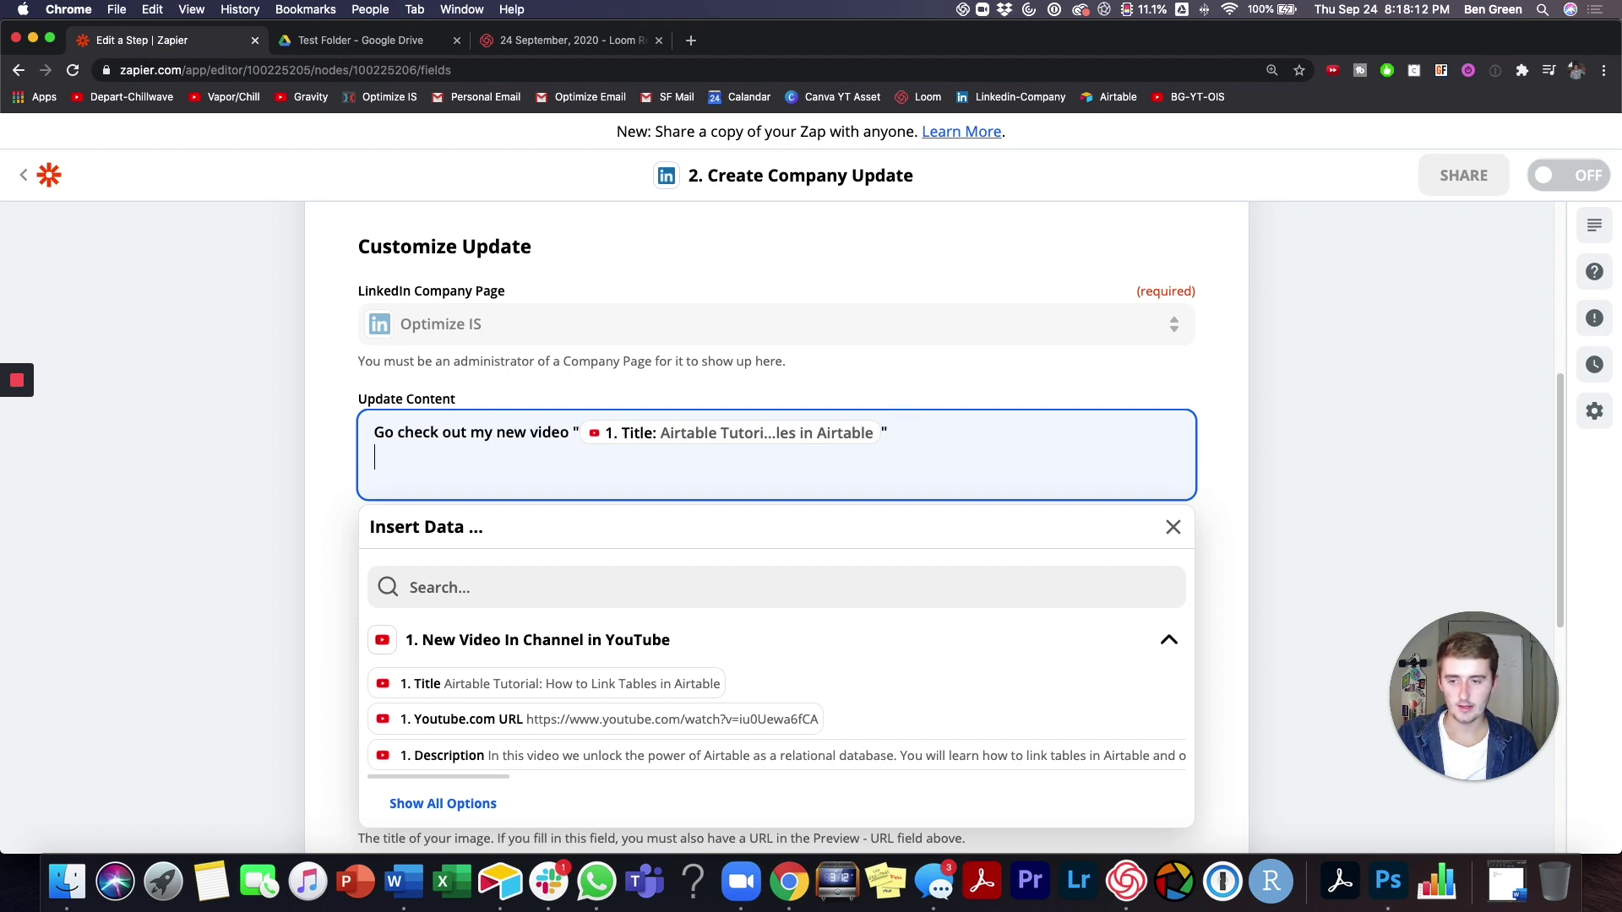
key("Return")
key("Return")
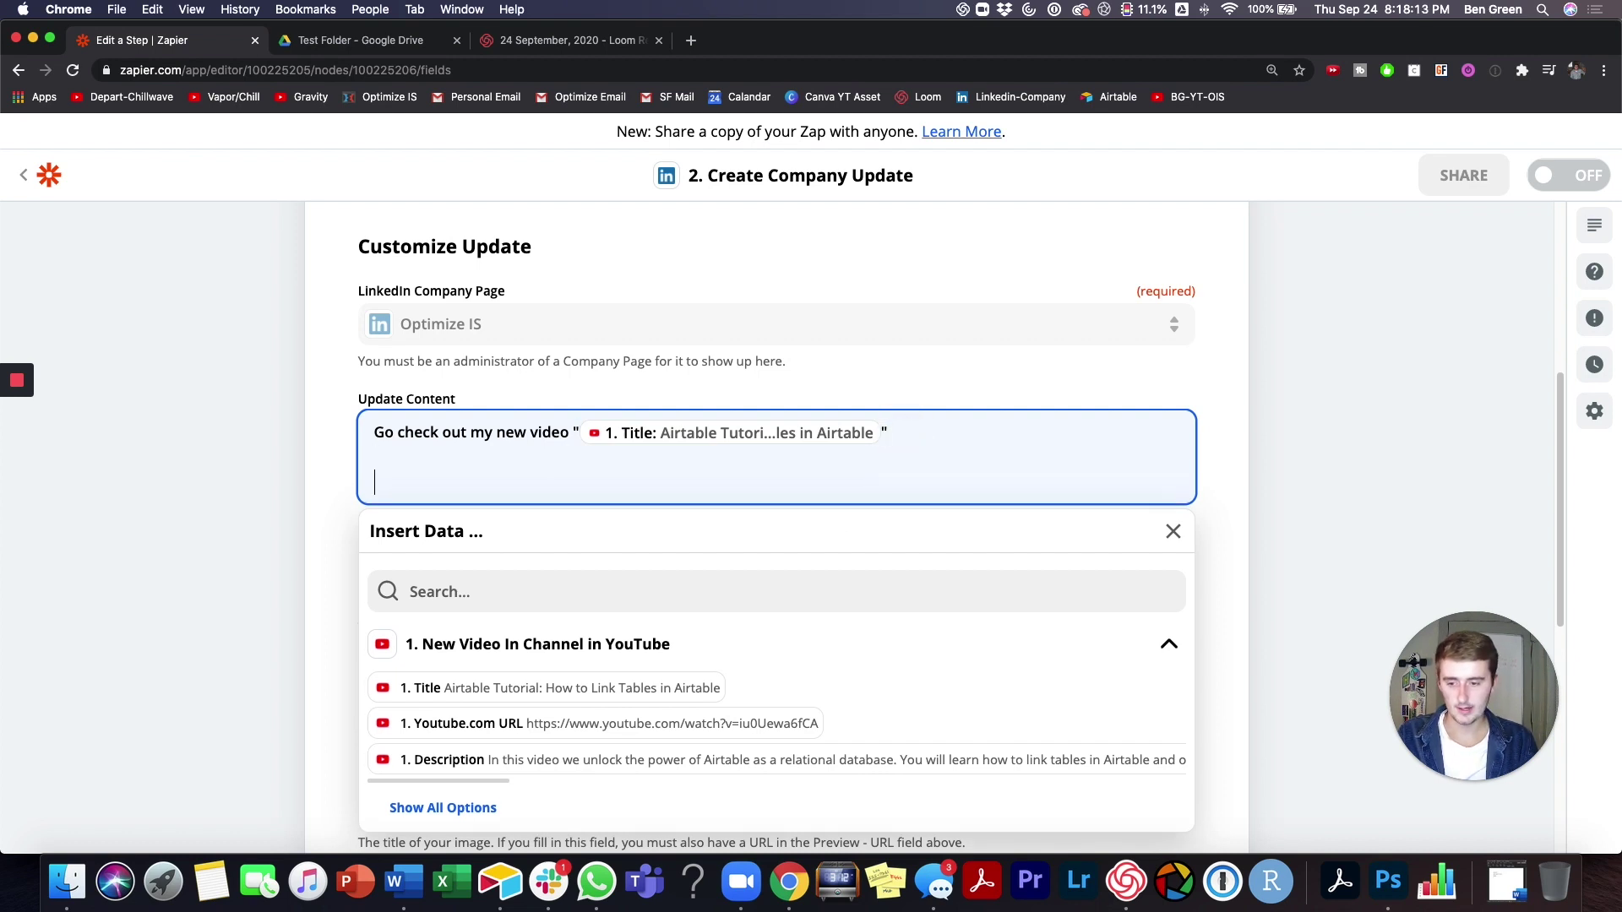
left_click(786, 721)
left_click(293, 543)
Step: Set Preview - URL to the Youtube.com URL field
left_click(439, 592)
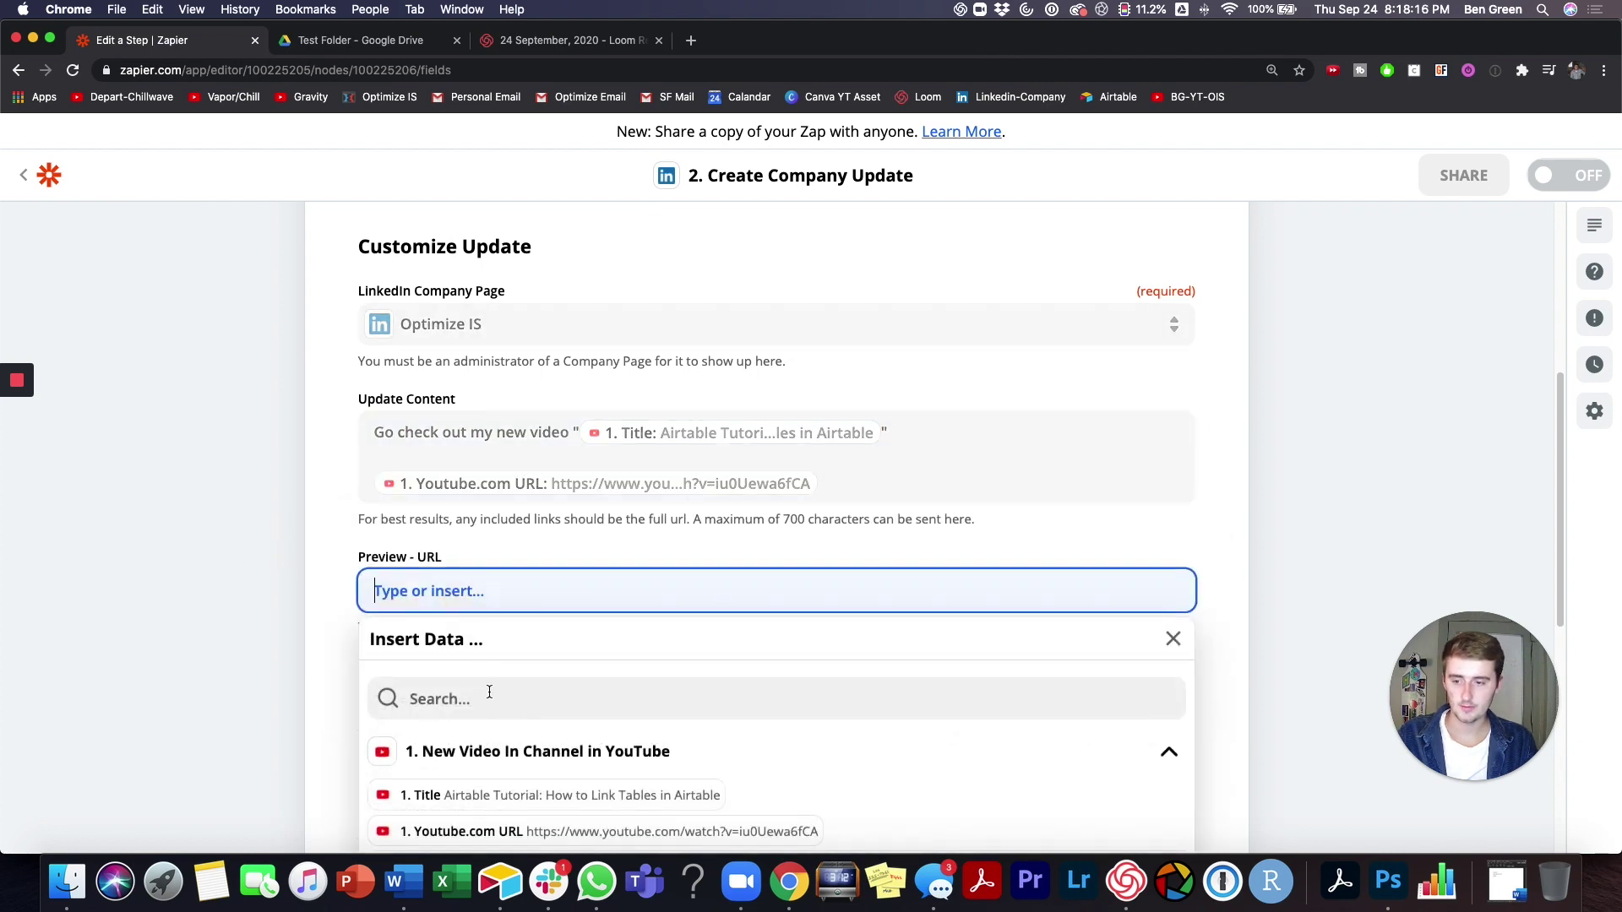
left_click(499, 831)
scroll(274, 668, "down", 2)
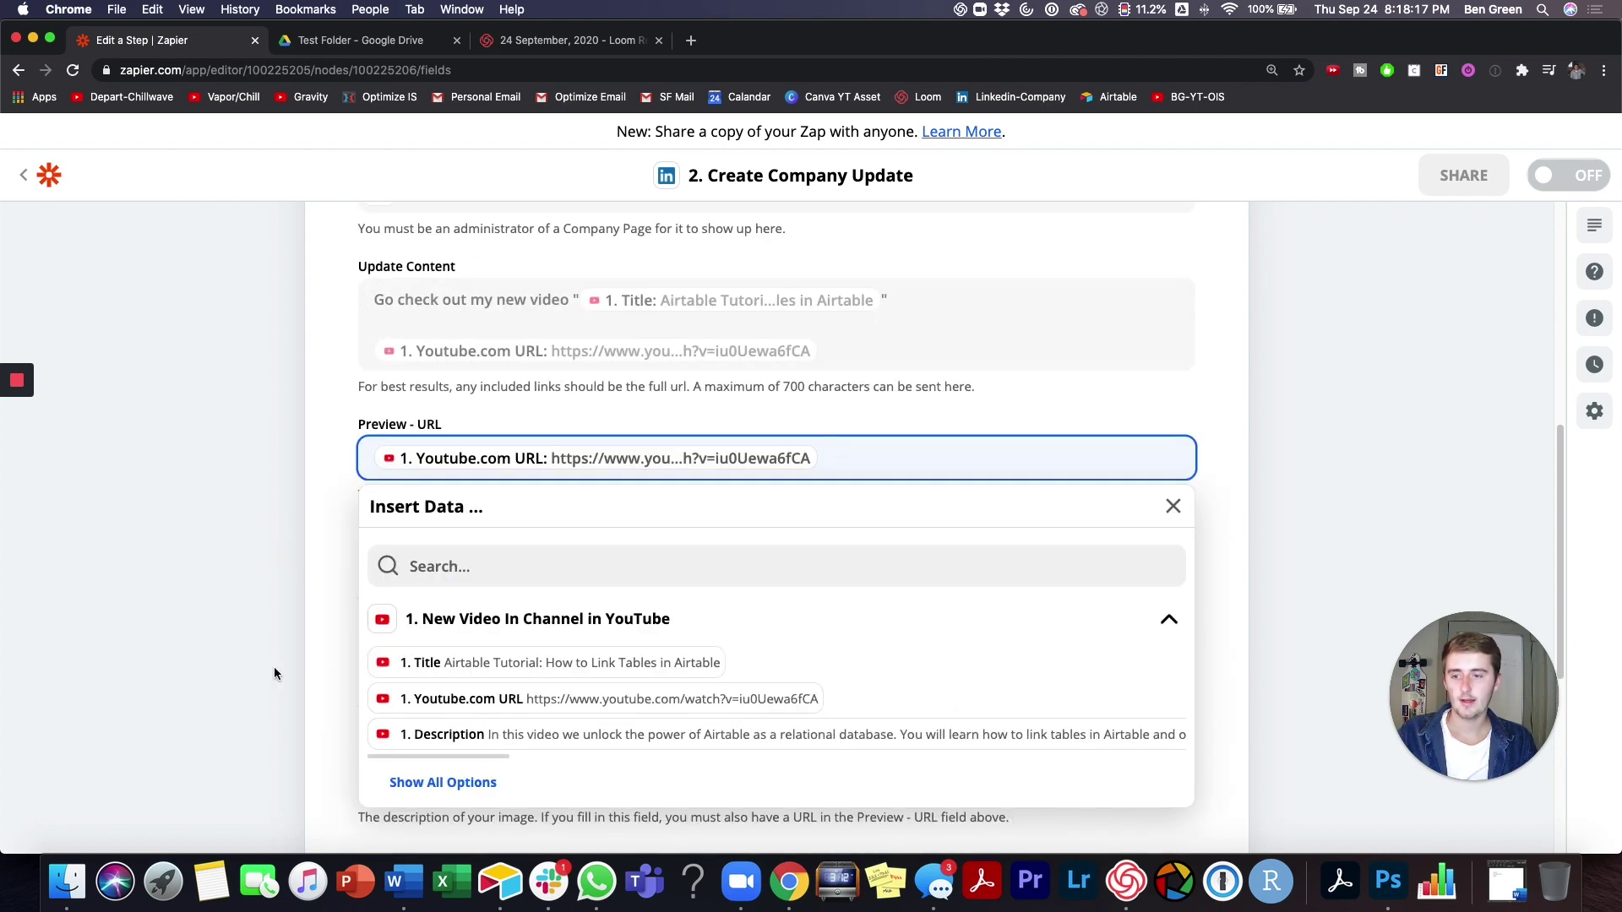
left_click(326, 610)
scroll(326, 610, "up", 5)
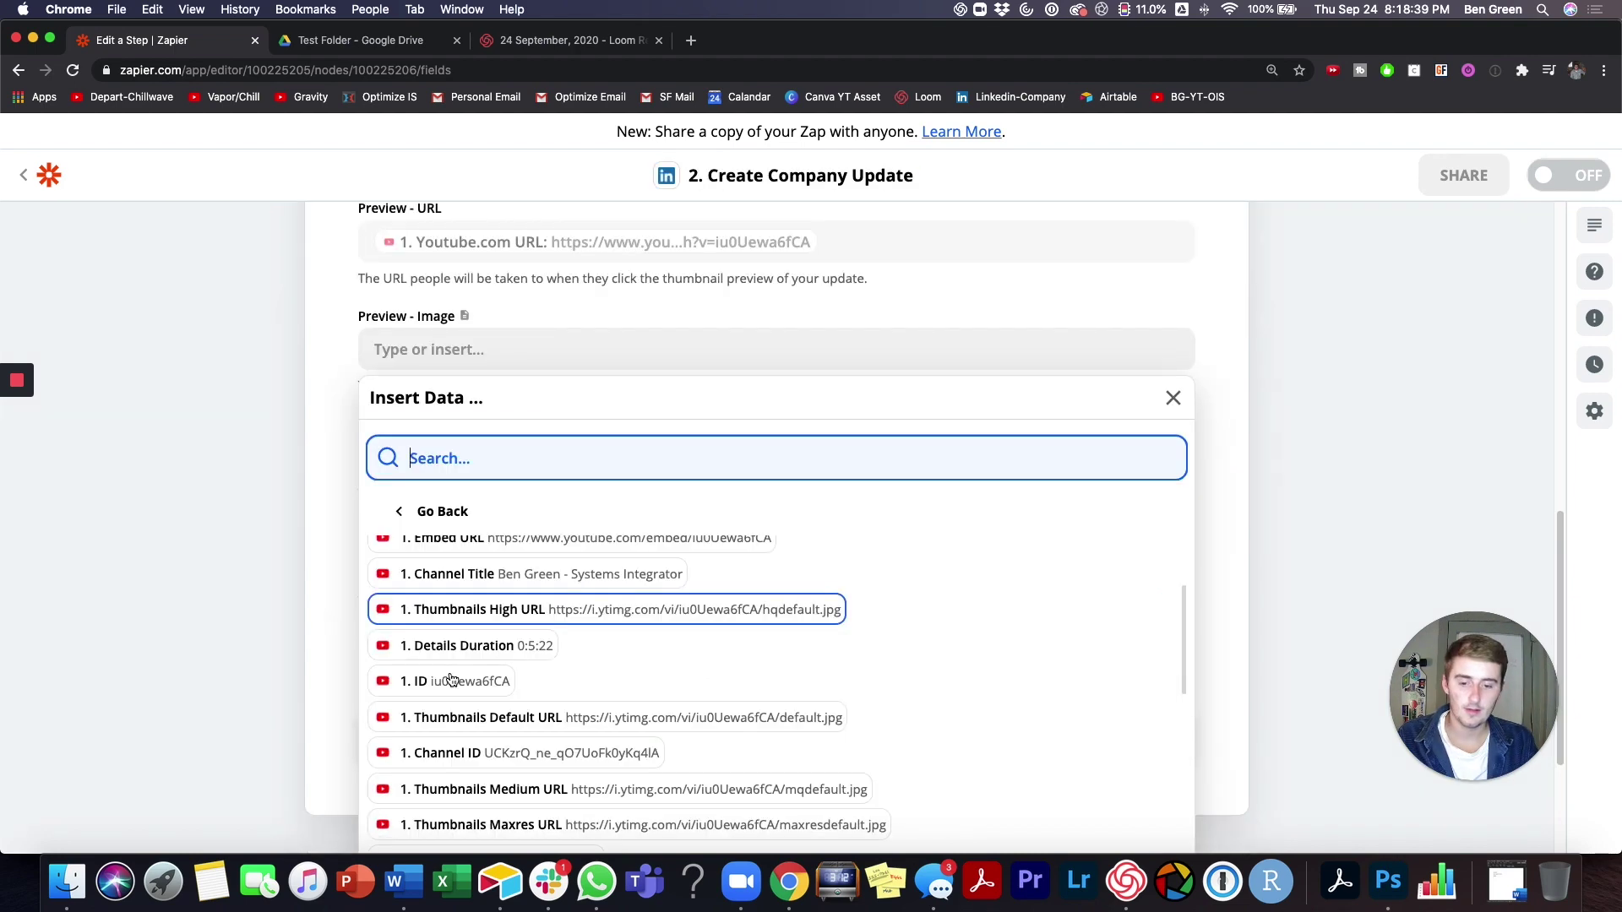
scroll(451, 678, "down", 5)
scroll(452, 679, "down", 2)
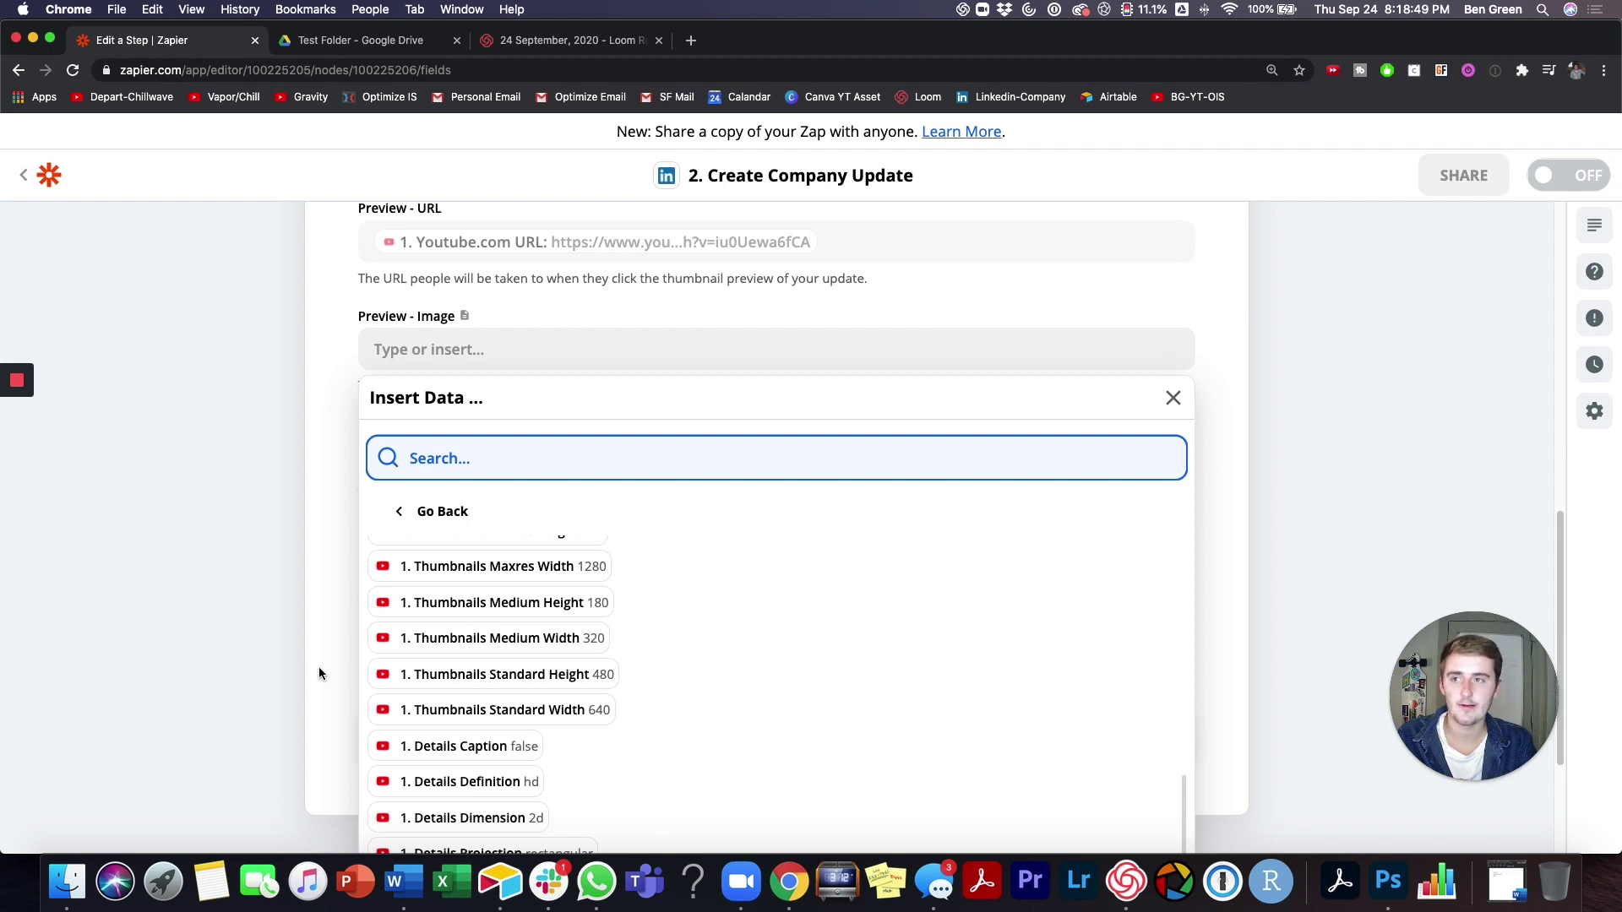
left_click(311, 608)
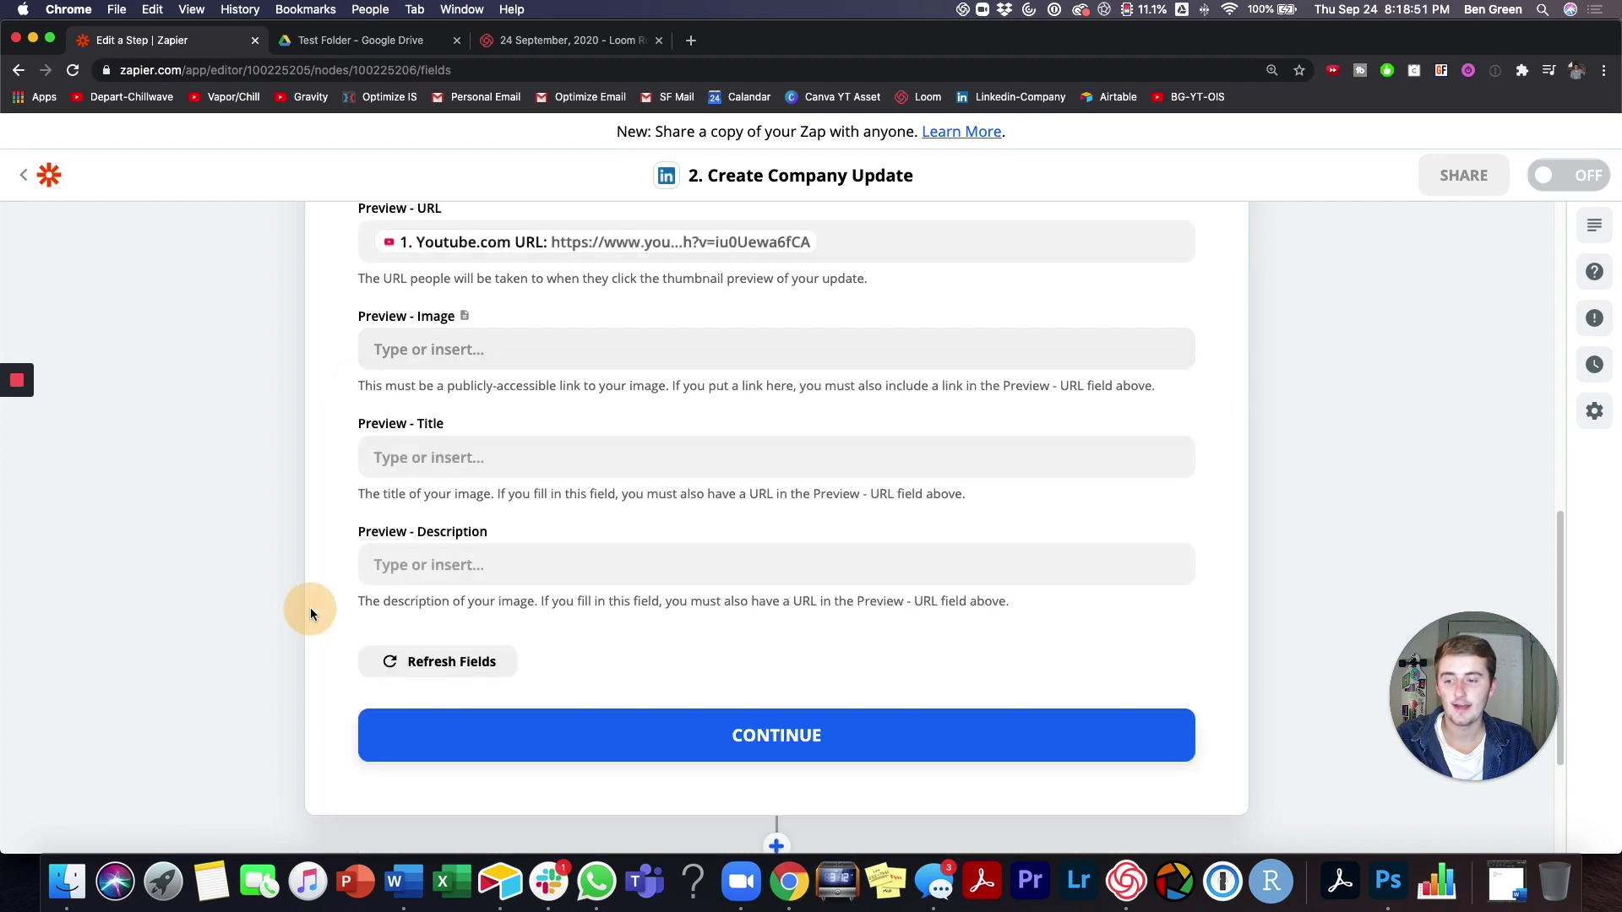
scroll(369, 571, "up", 4)
scroll(370, 571, "up", 5)
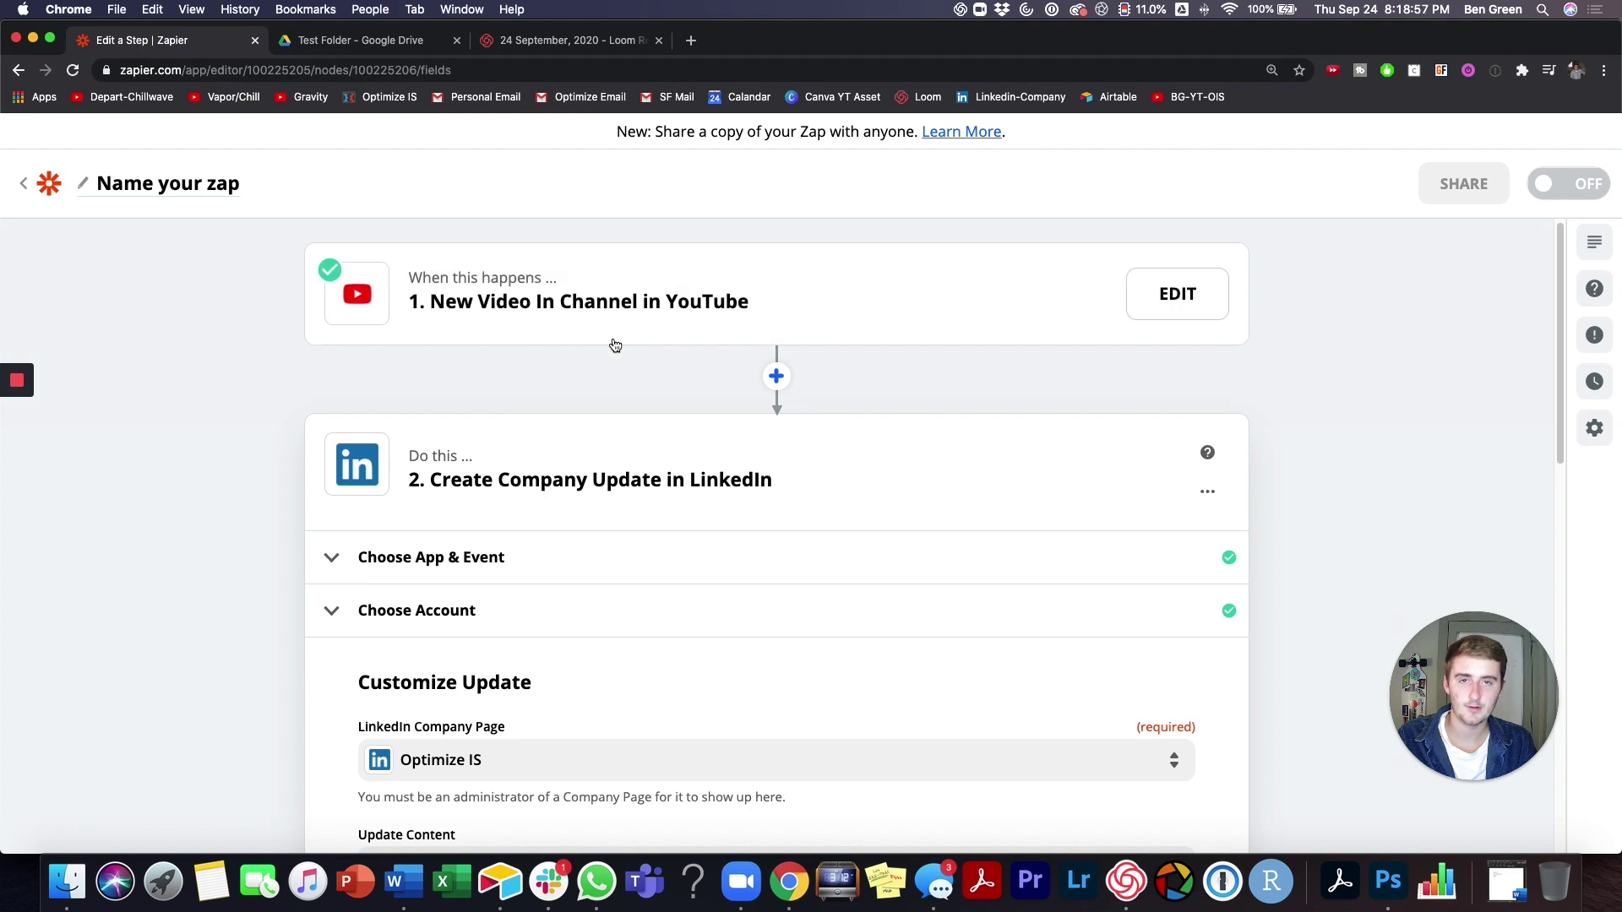
scroll(626, 351, "down", 3)
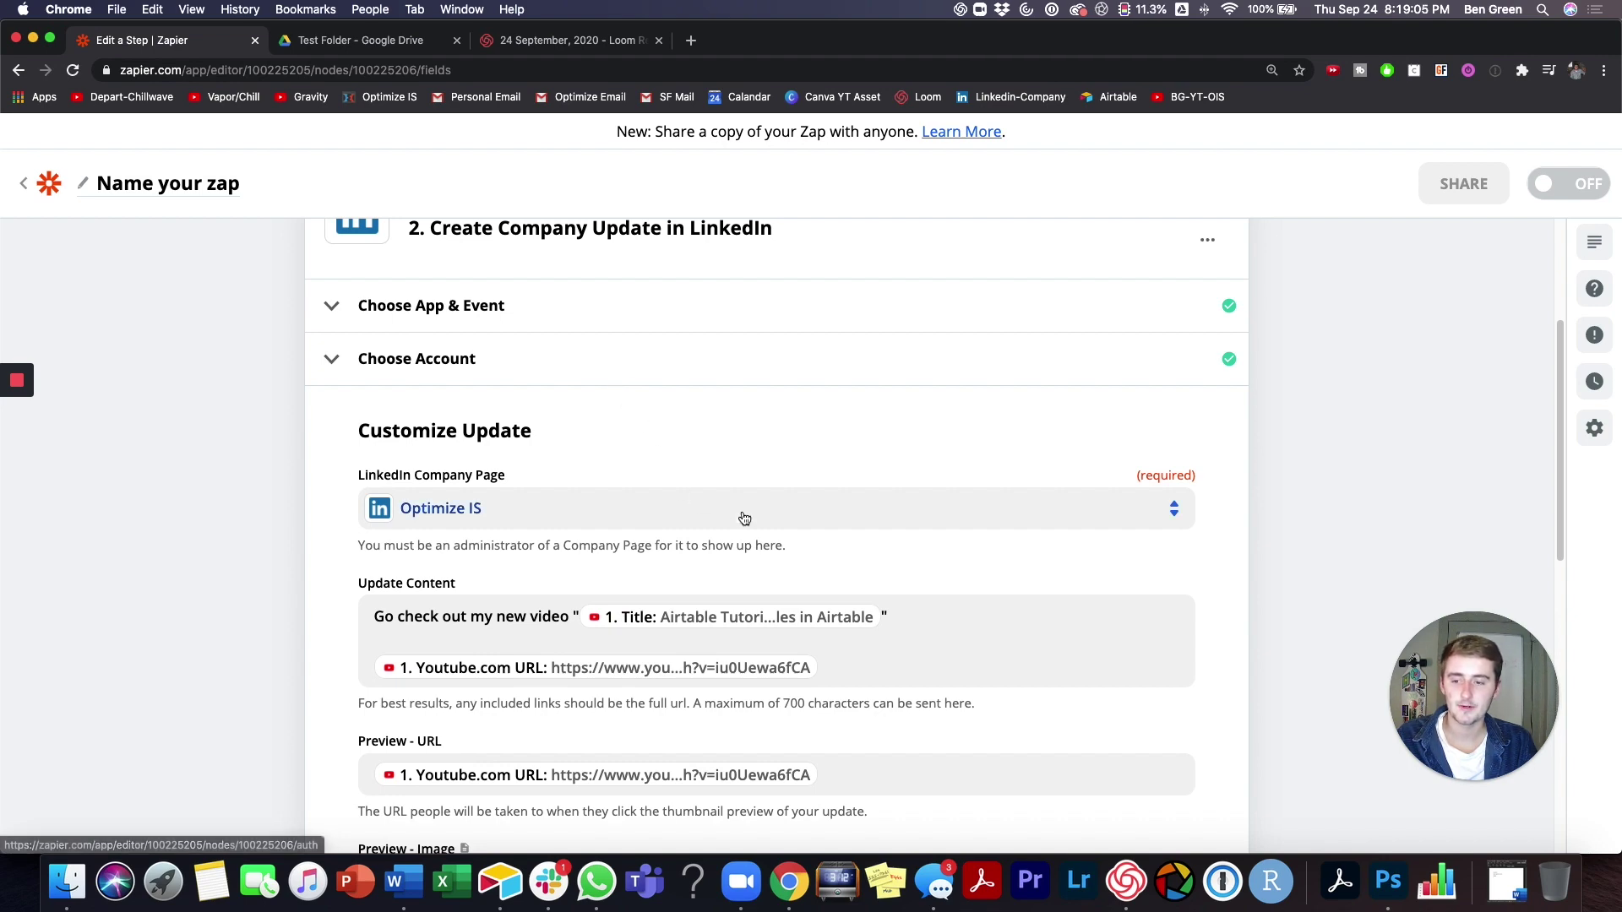
scroll(743, 515, "down", 3)
scroll(742, 511, "up", 6)
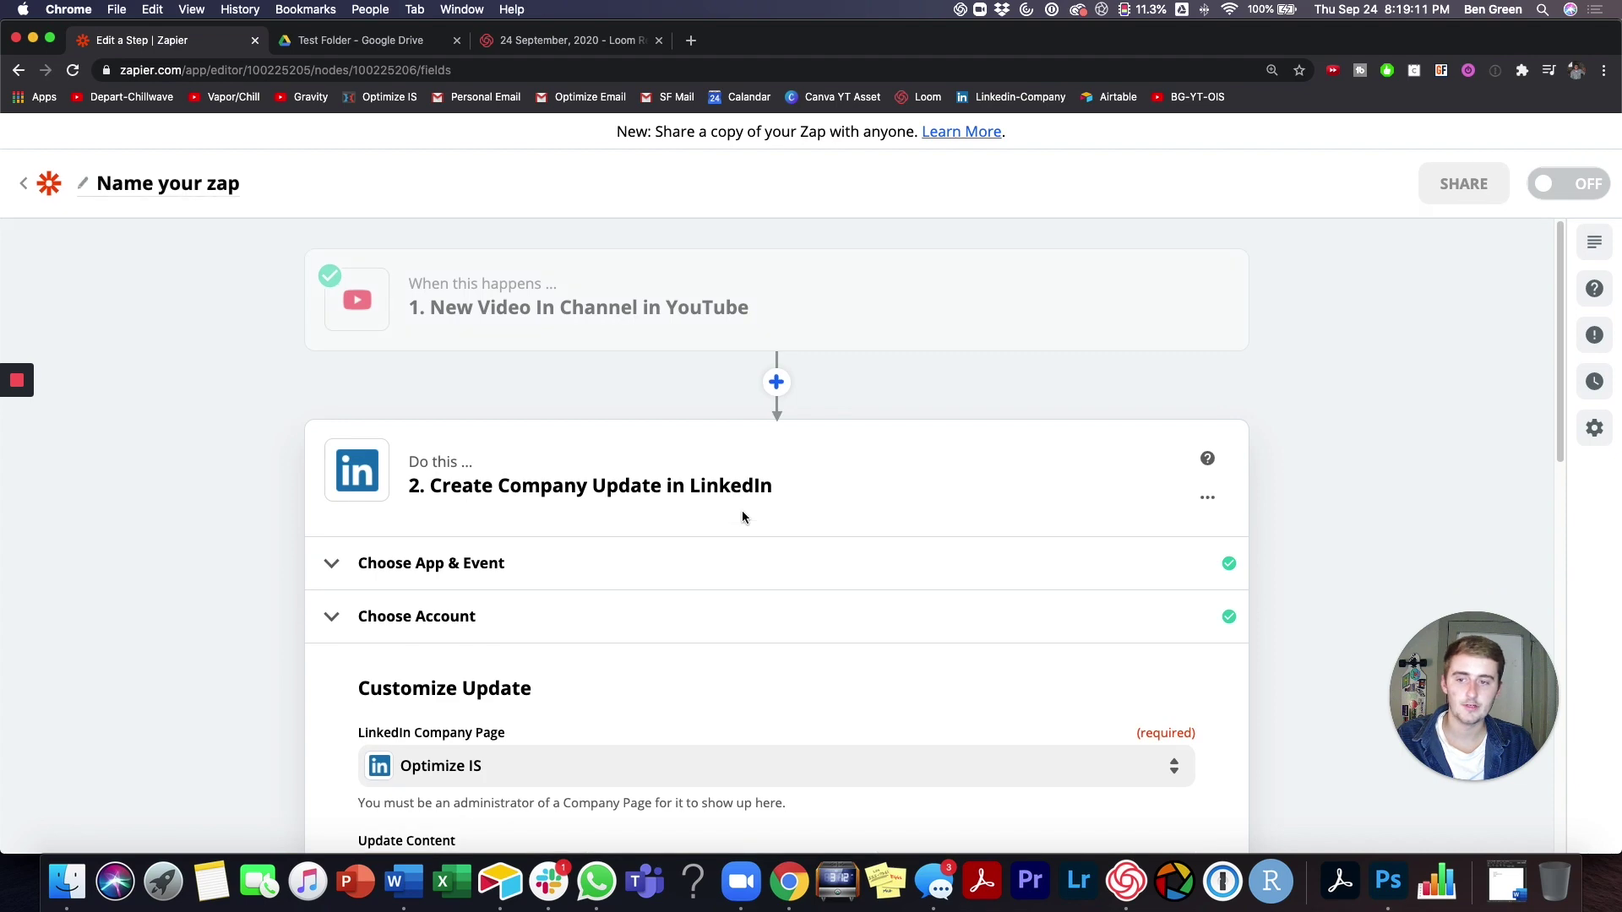
scroll(684, 439, "down", 5)
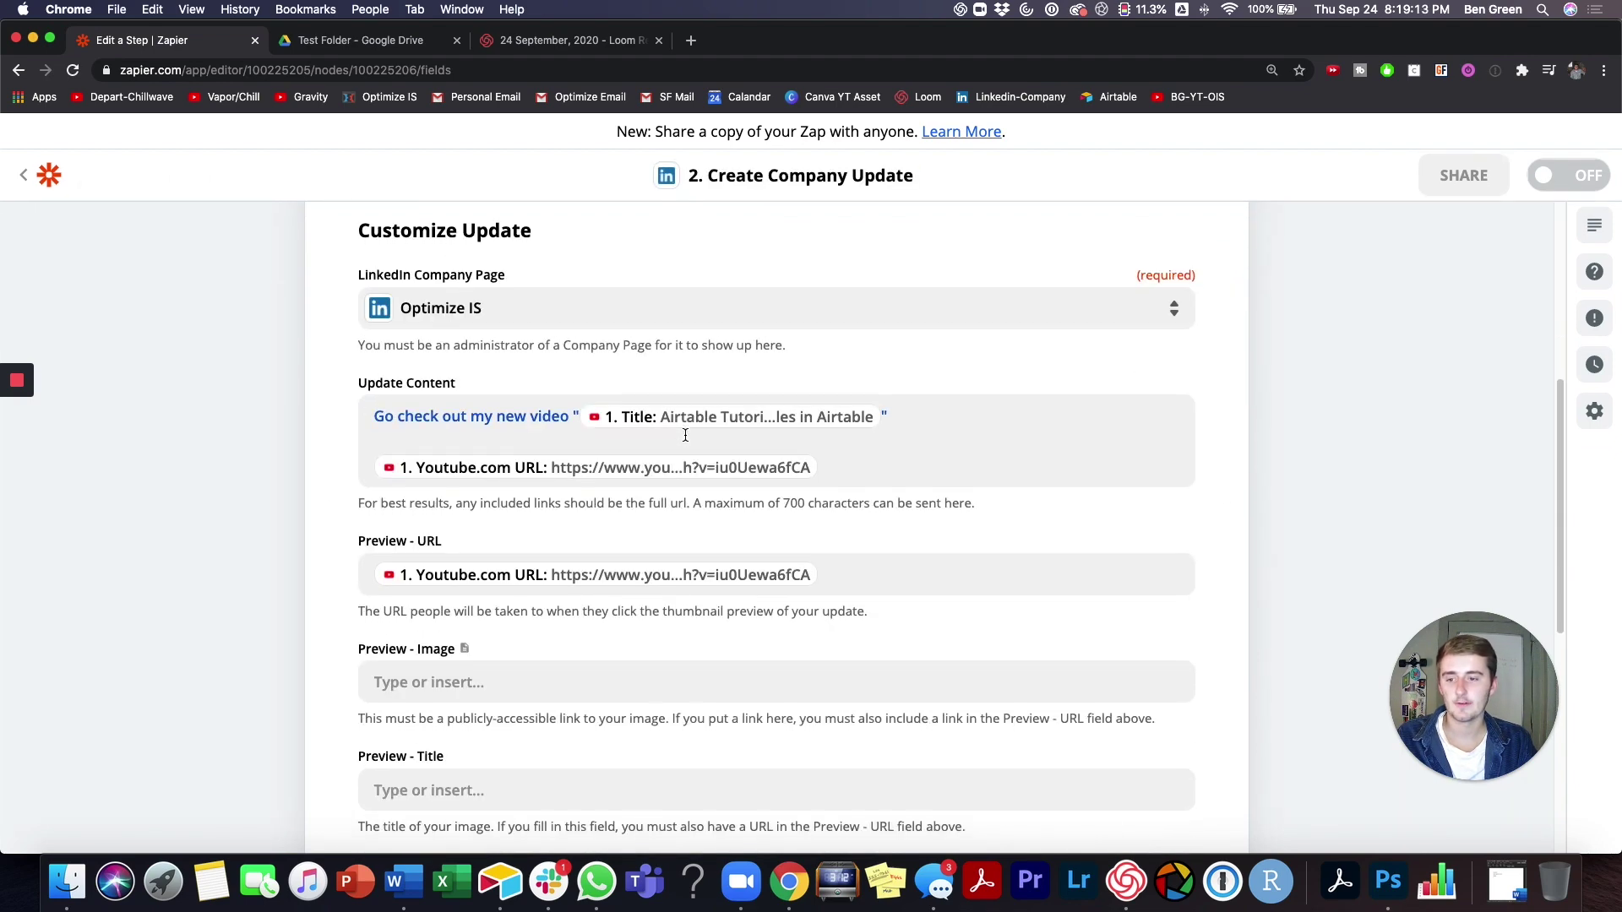
scroll(687, 442, "up", 5)
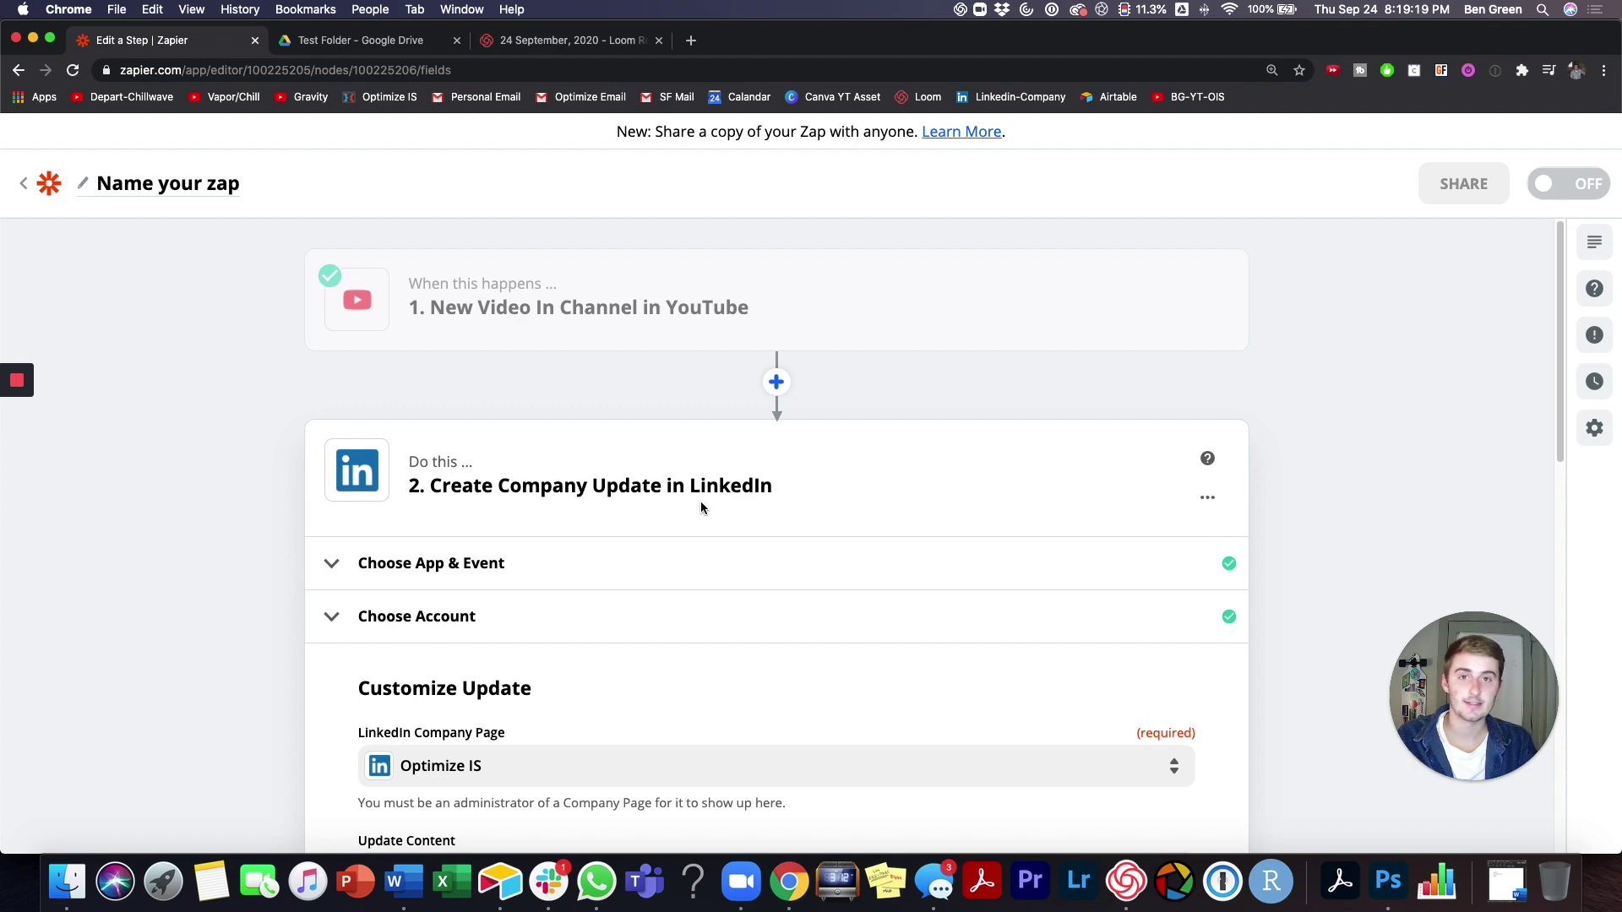
scroll(701, 507, "down", 6)
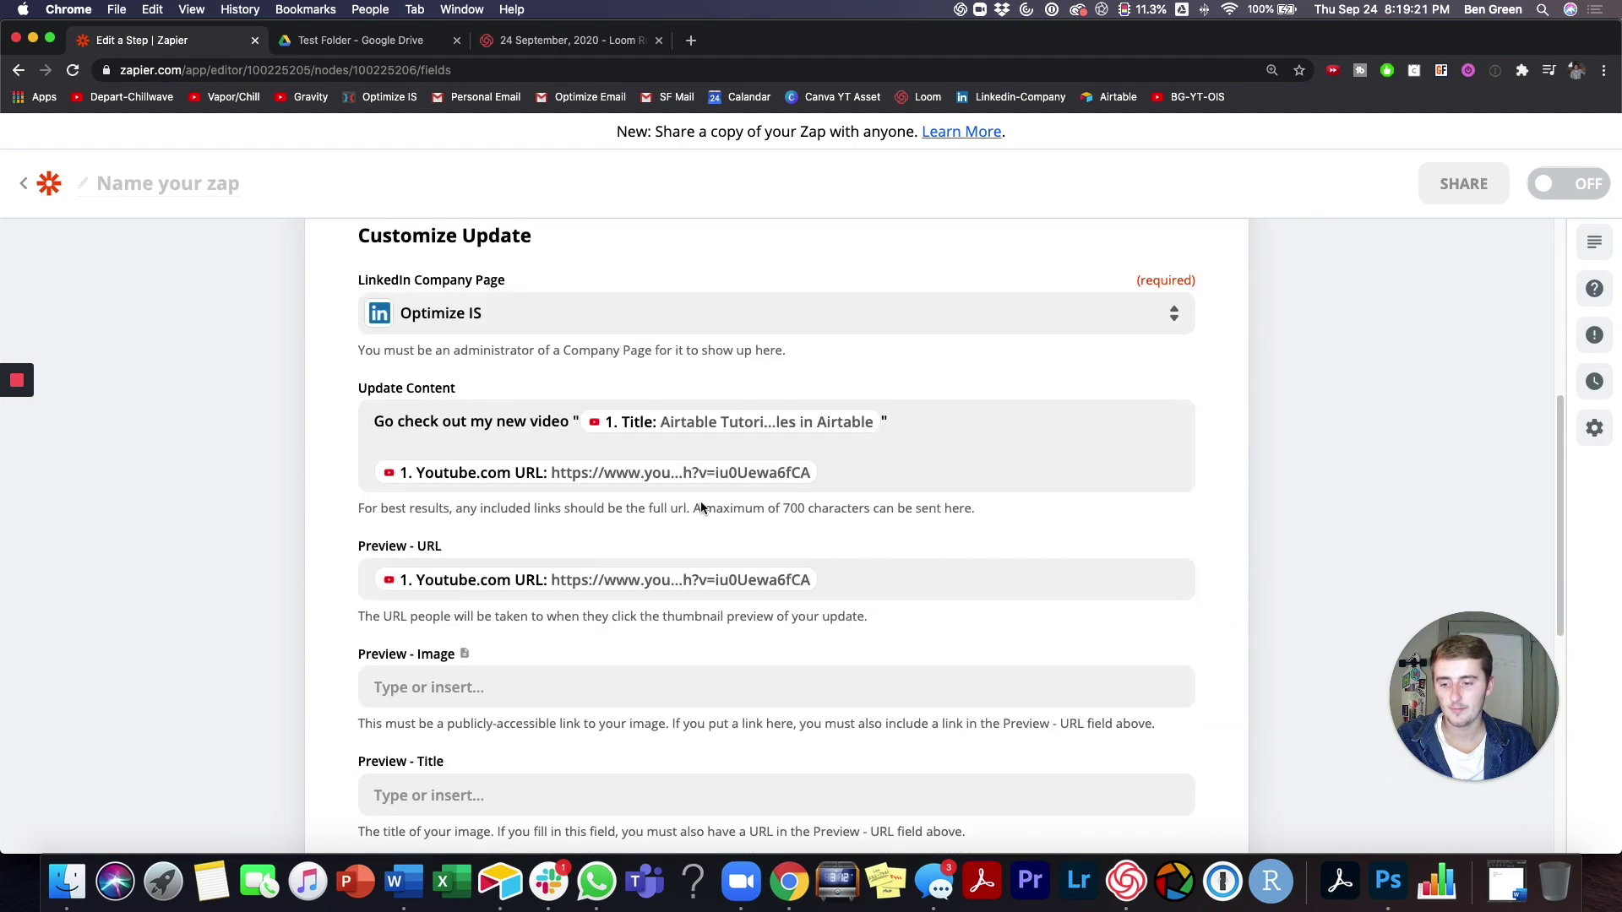
scroll(701, 507, "down", 4)
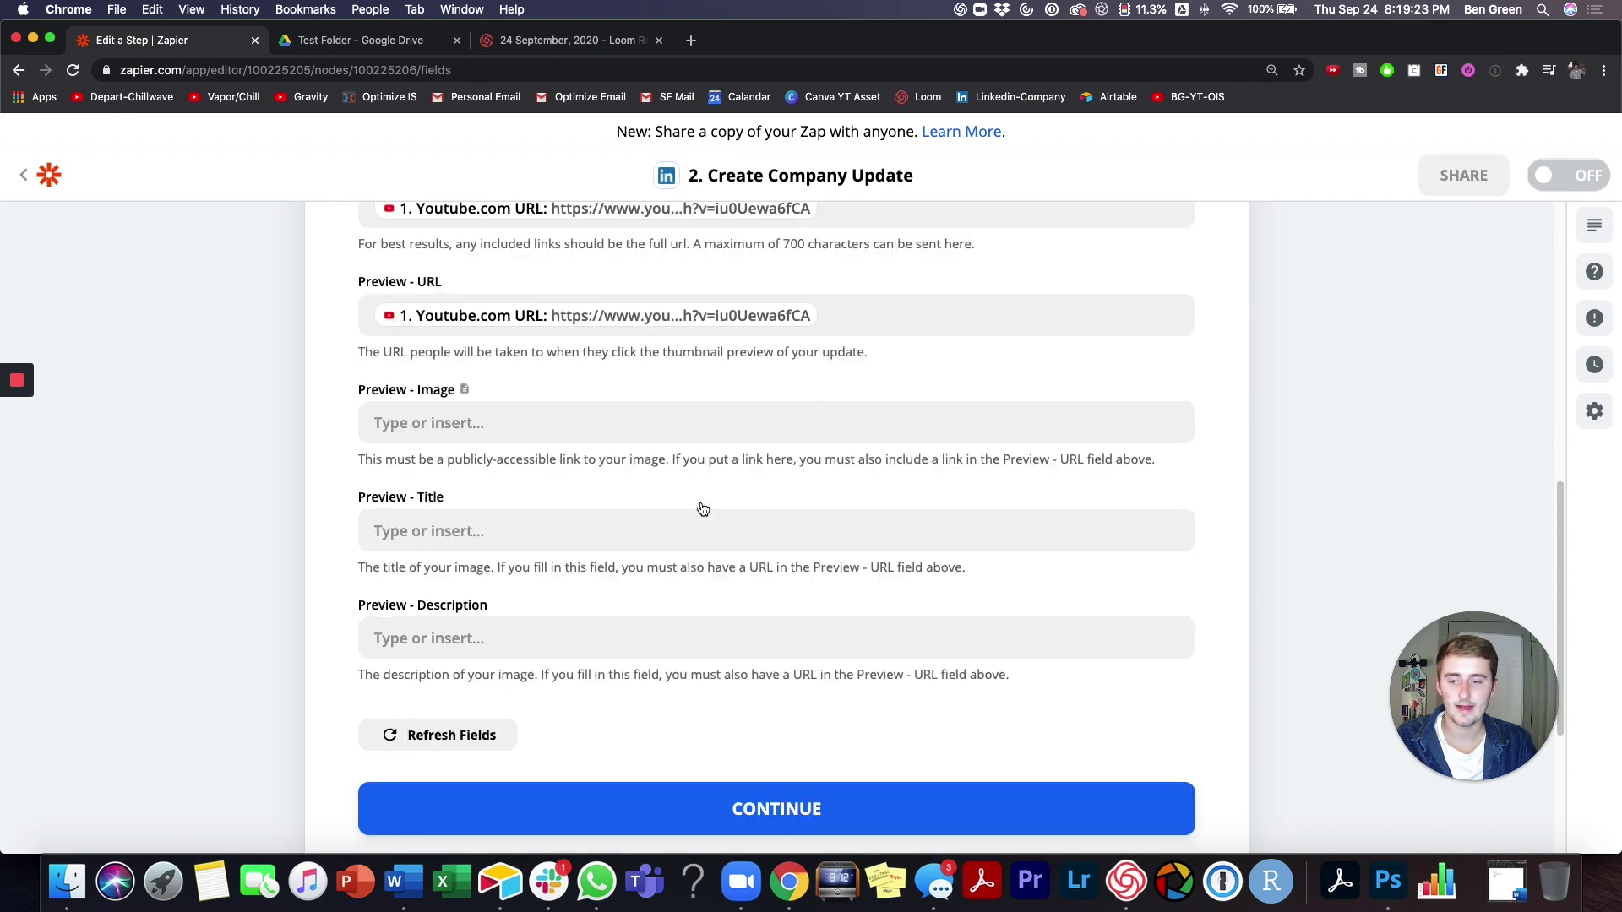
scroll(702, 508, "down", 1)
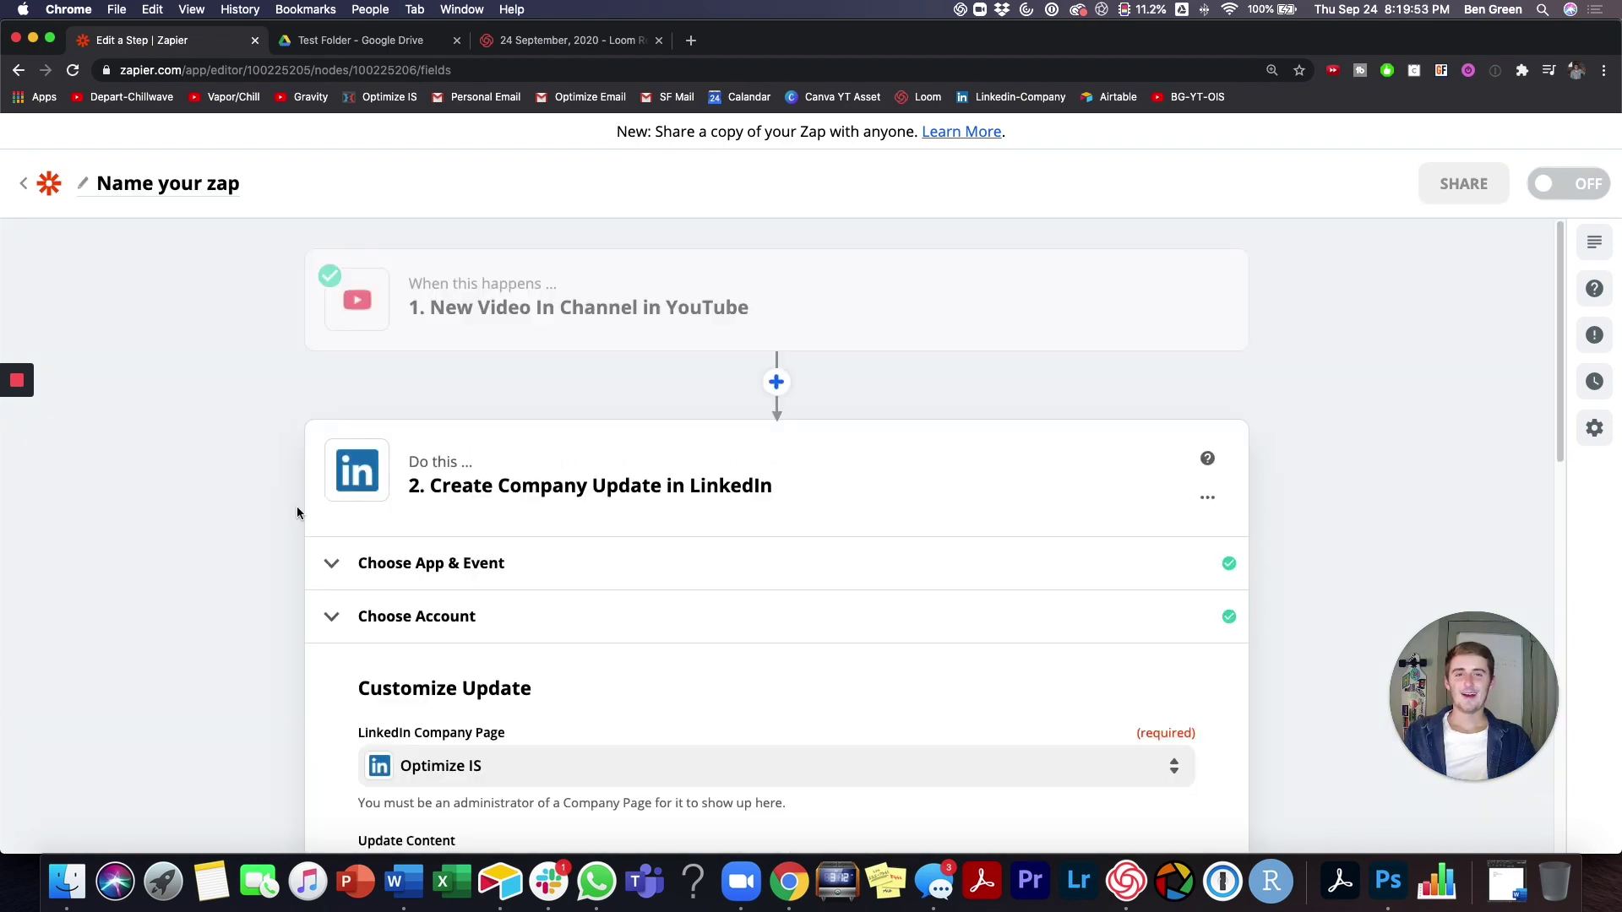